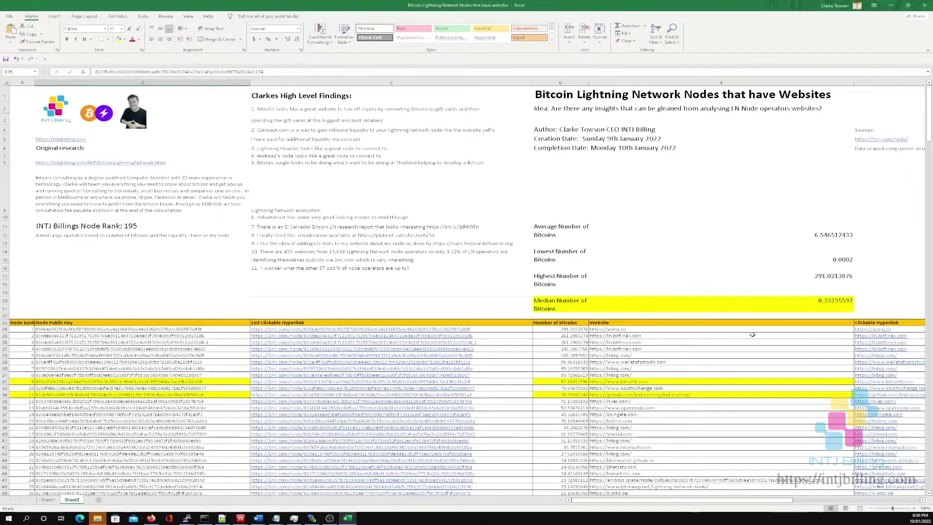
Step: Review the node table's column headings on Sheet2, from the 1ml Clickable Hyperlink through Website Thoughts
key("Right")
scroll(753, 336, "up", 11)
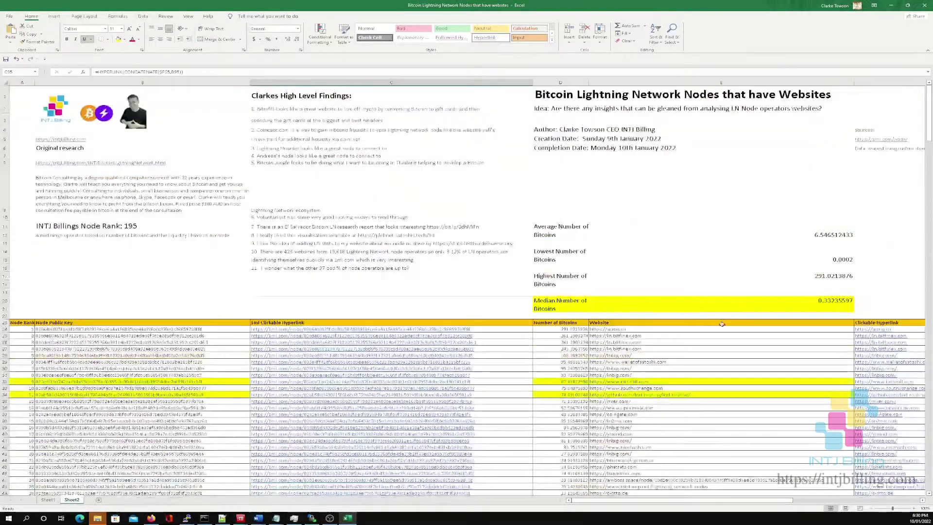
key("ctrl+Up")
key("Right")
key("Right")
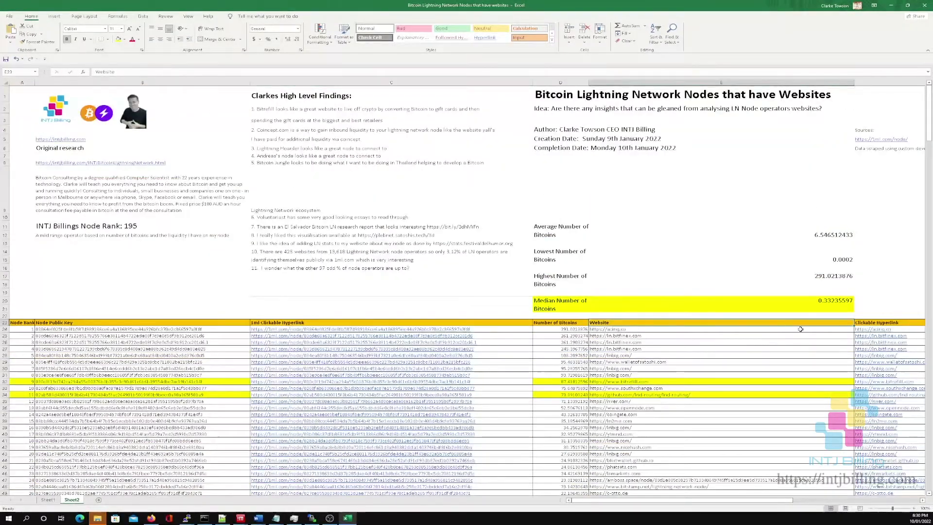
key("Right")
key("Right")
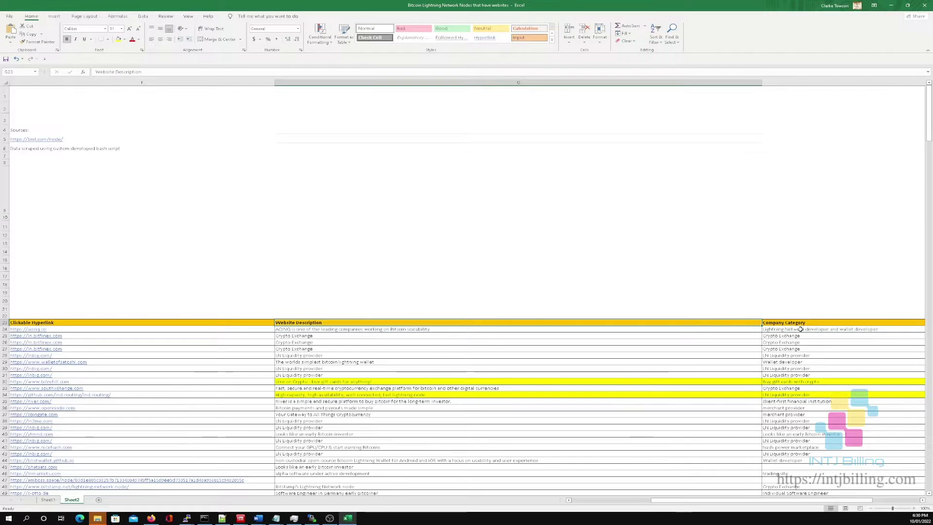
key("Right")
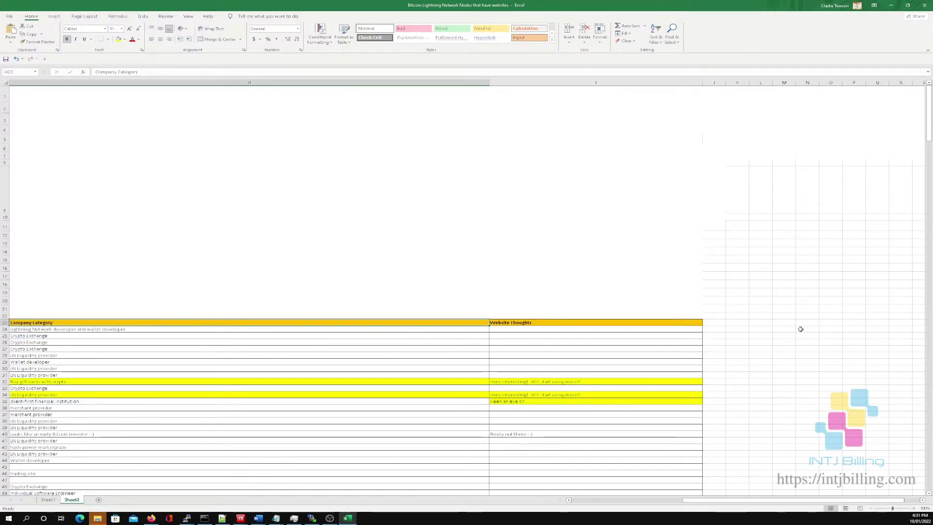
key("Right")
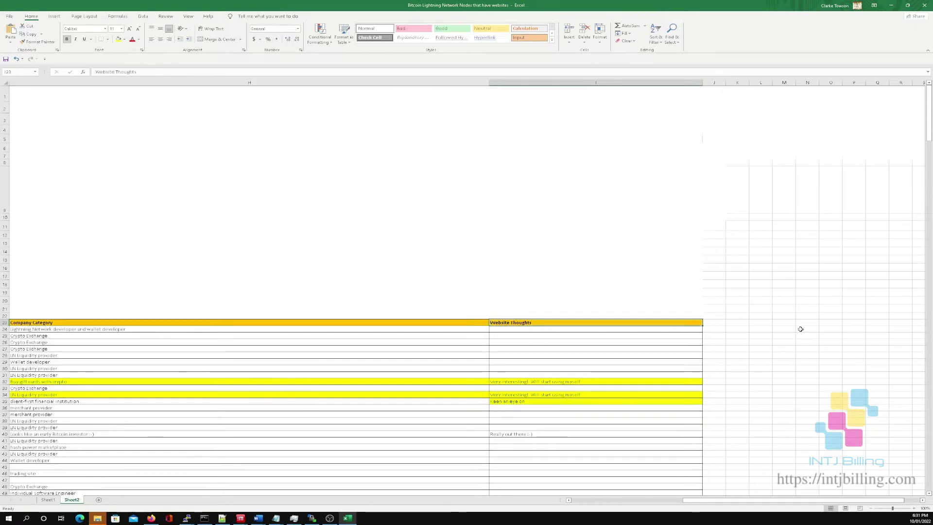
Step: Recheck the Website Description, Company Category and Clickable Hyperlink columns, and return to the Node Rank heading
key("Left")
key("Left")
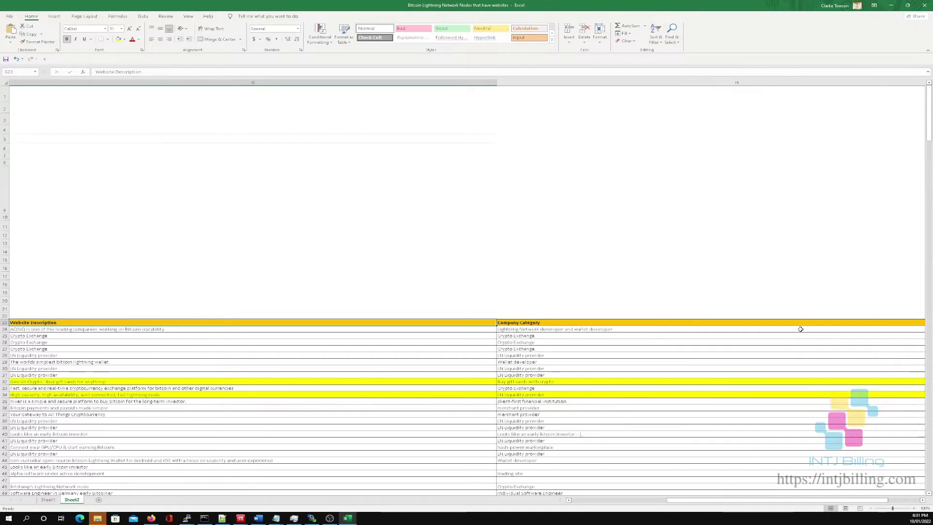
scroll(801, 329, "left", 1)
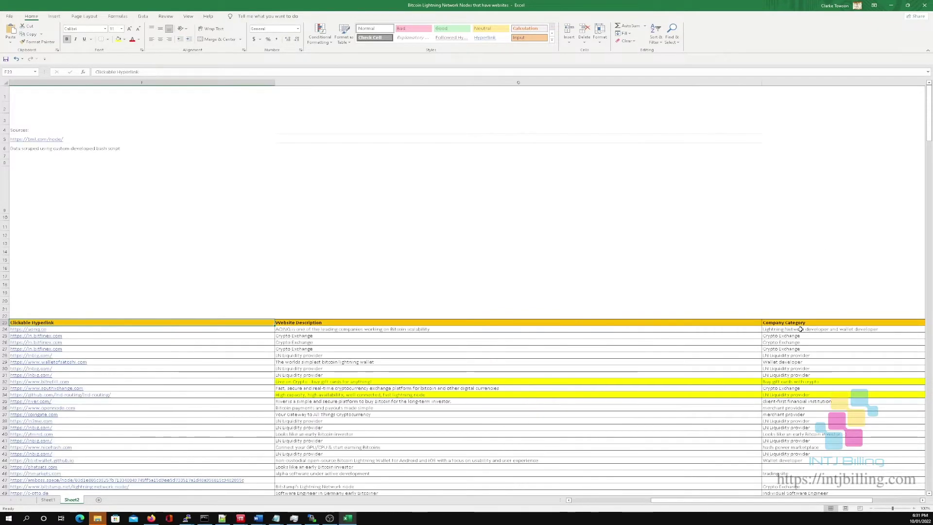
key("Right")
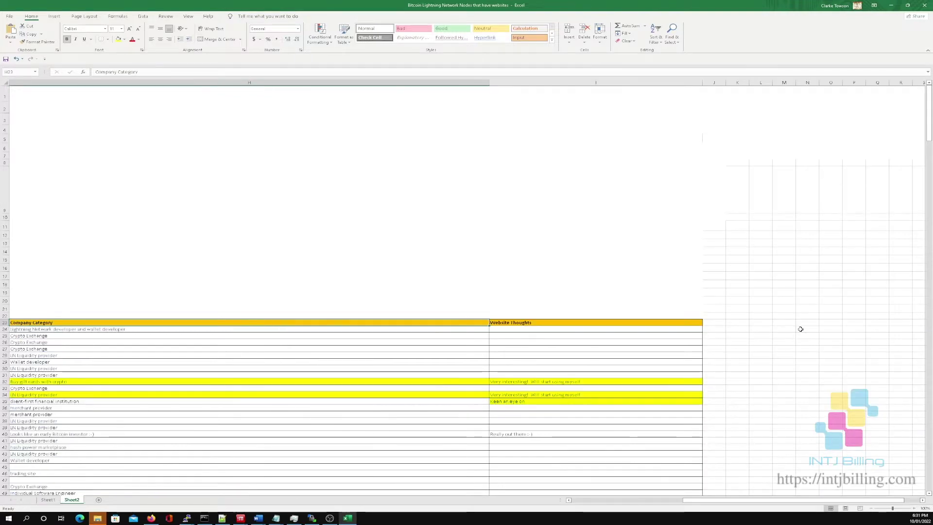
key("Left")
key("Left")
key("Left")
key("Left")
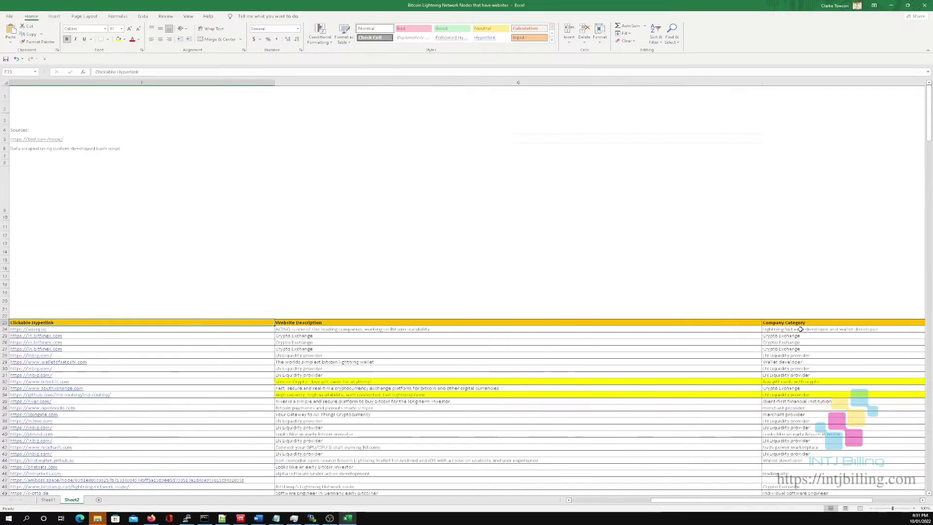
key("Left")
key("Left")
key("Left")
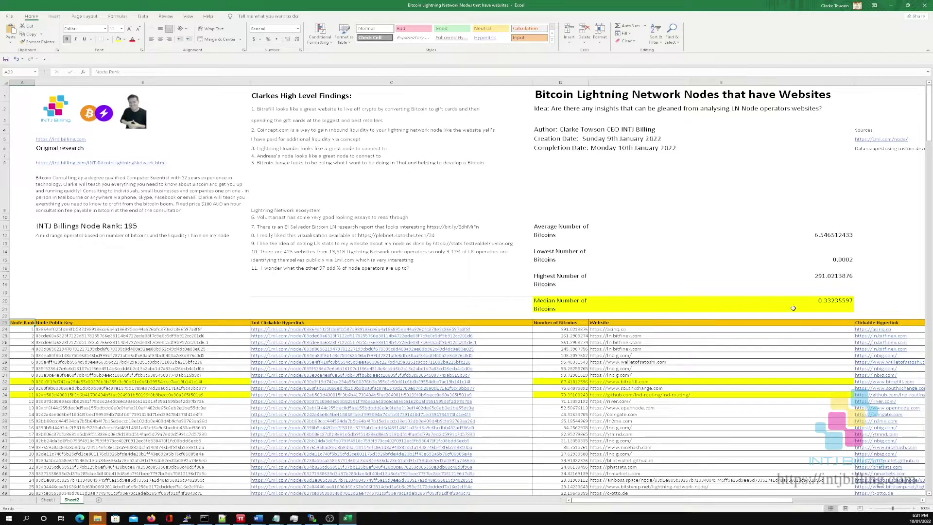
Step: Copy the 1ml clickable hyperlink of the top-ranked node in row 24
left_click(629, 335)
left_click(630, 328)
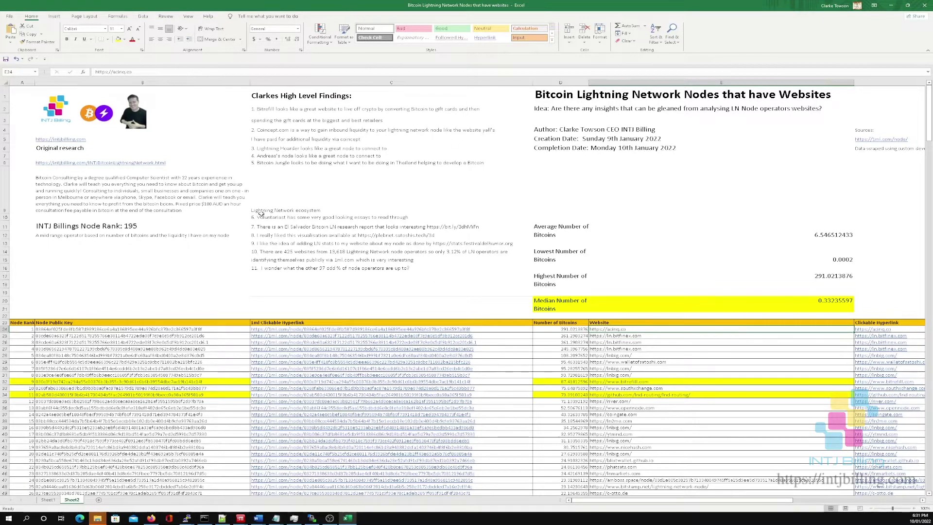
left_click(229, 328)
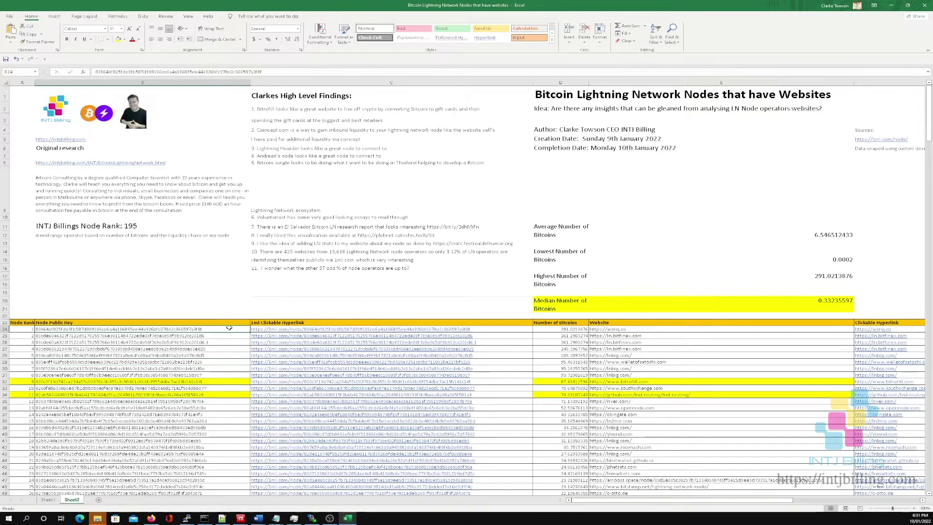
key("Right")
key("ctrl+c")
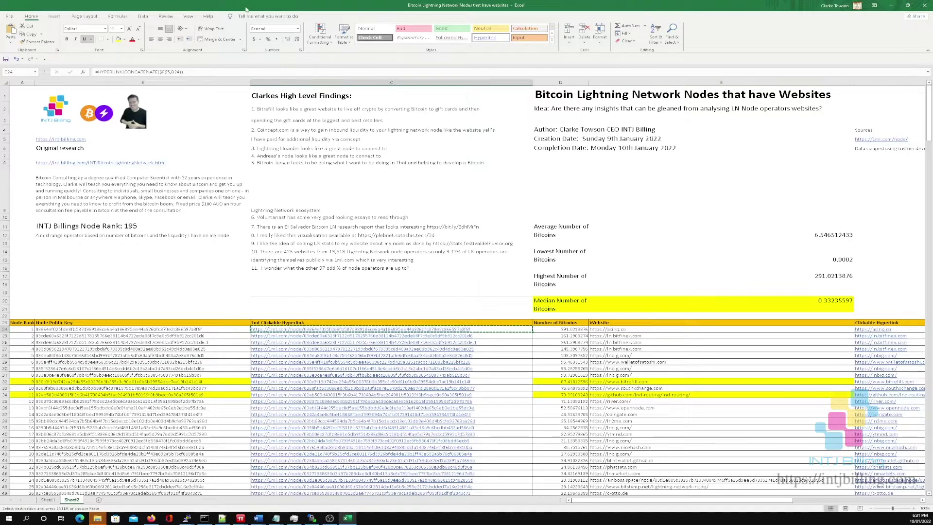
Step: Restore the spreadsheet to a smaller window and load the copied node link in the Firefox window showing 1ML
double_click(246, 9)
left_click(171, 72)
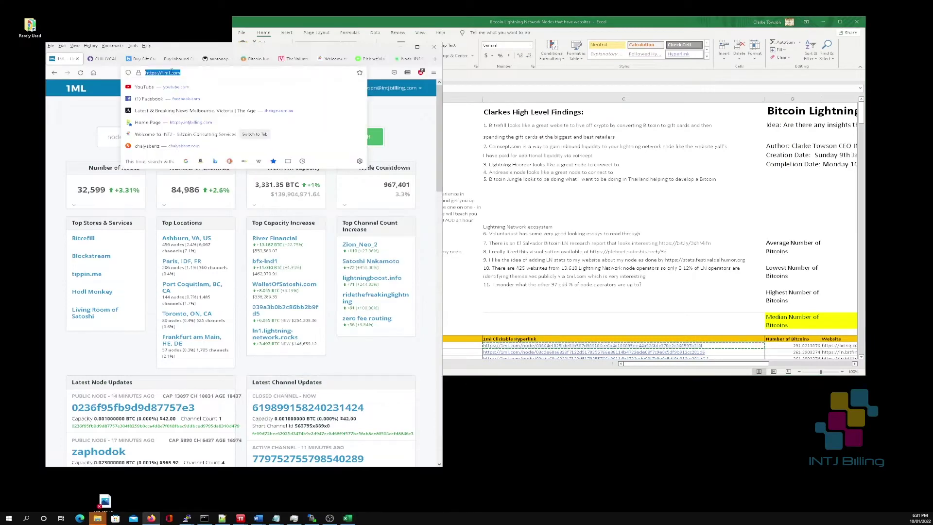
key("ctrl+v")
key("Return")
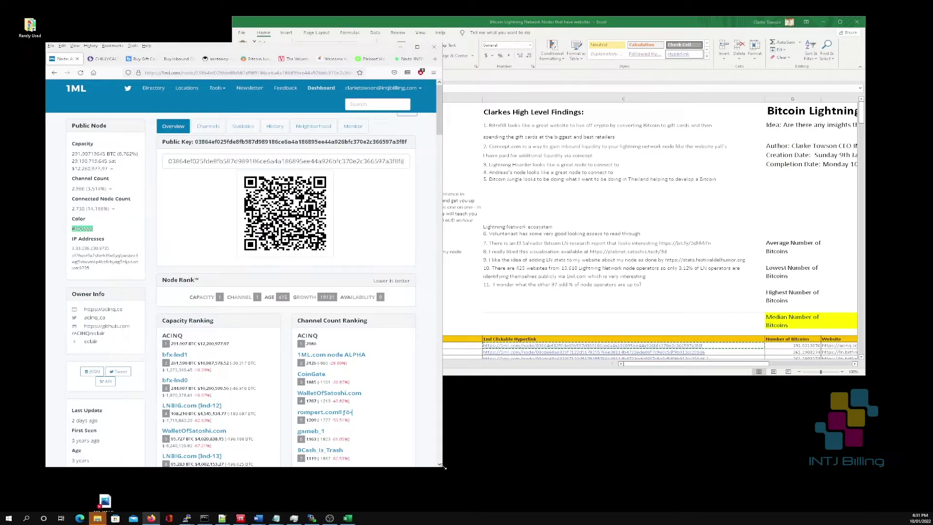
Step: Enlarge the browser window, highlight the website and Twitter handle under Owner Info, and shift the spreadsheet window slightly beside it
left_click_drag(442, 466, 493, 486)
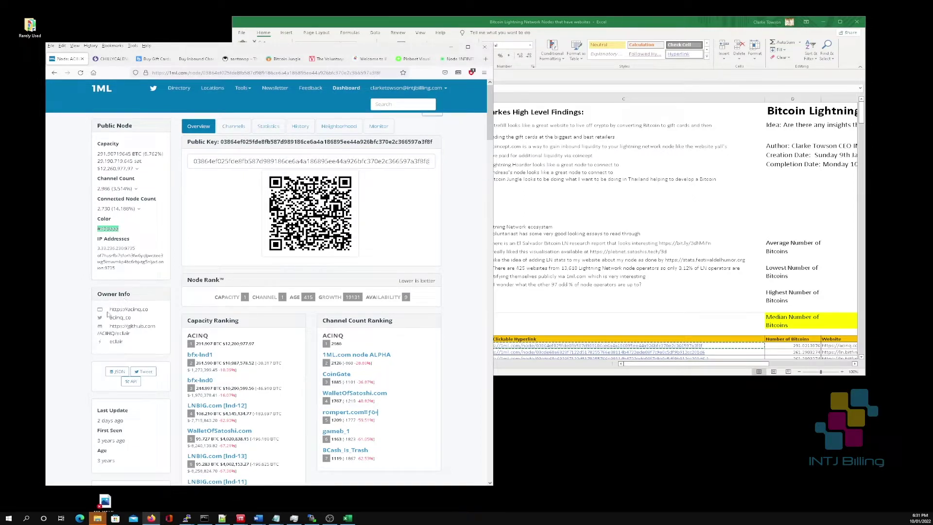
left_click_drag(111, 309, 156, 318)
left_click_drag(526, 24, 544, 30)
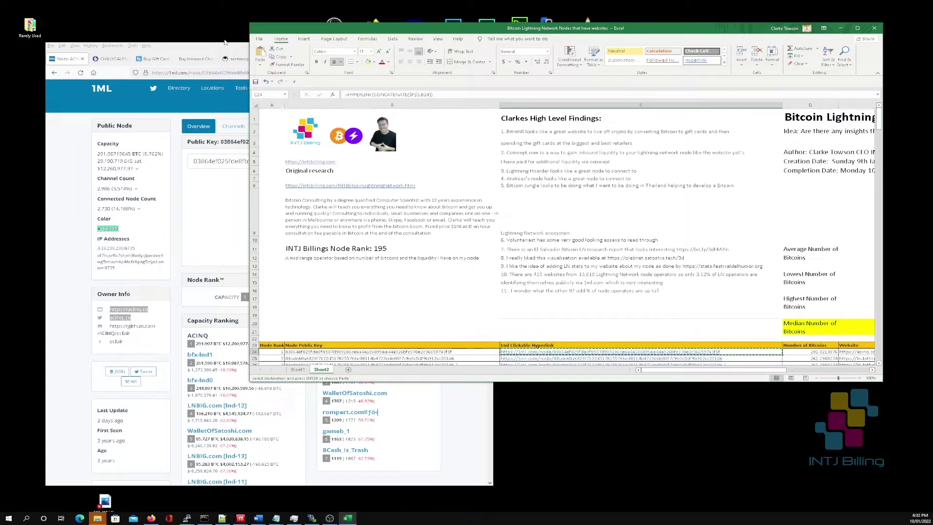
left_click(213, 49)
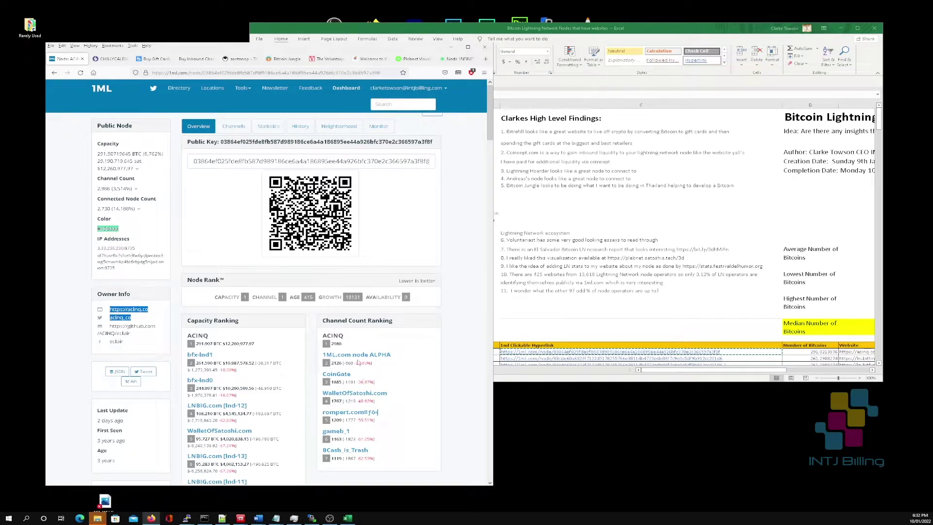
Step: Examine the top node's Number of Bitcoins cell and look through the node list down to its last row and back
scroll(477, 298, "down", 2)
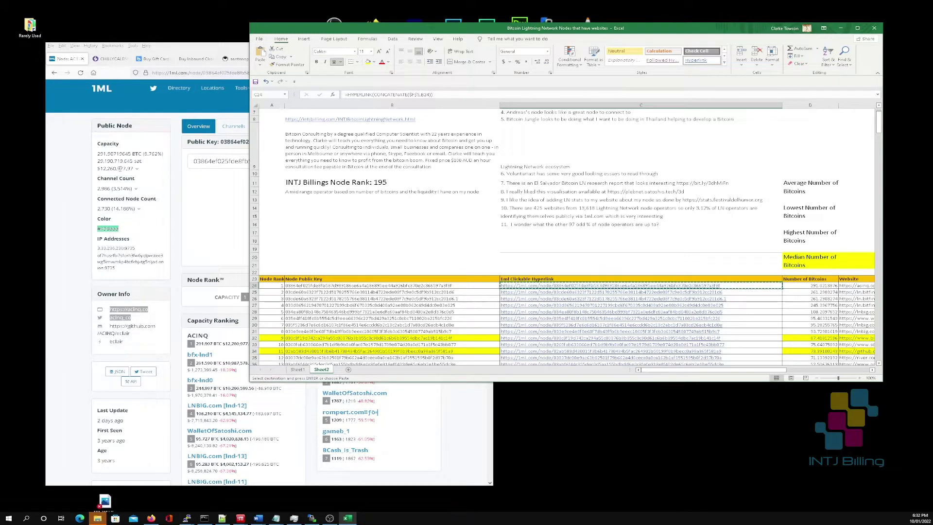
left_click(785, 286)
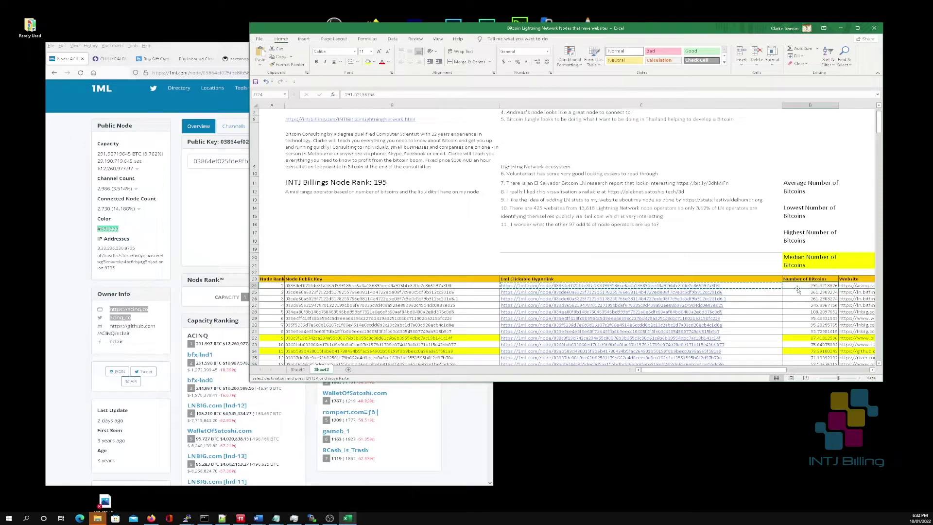
scroll(658, 243, "up", 2)
scroll(663, 254, "down", 2)
scroll(663, 256, "down", 15)
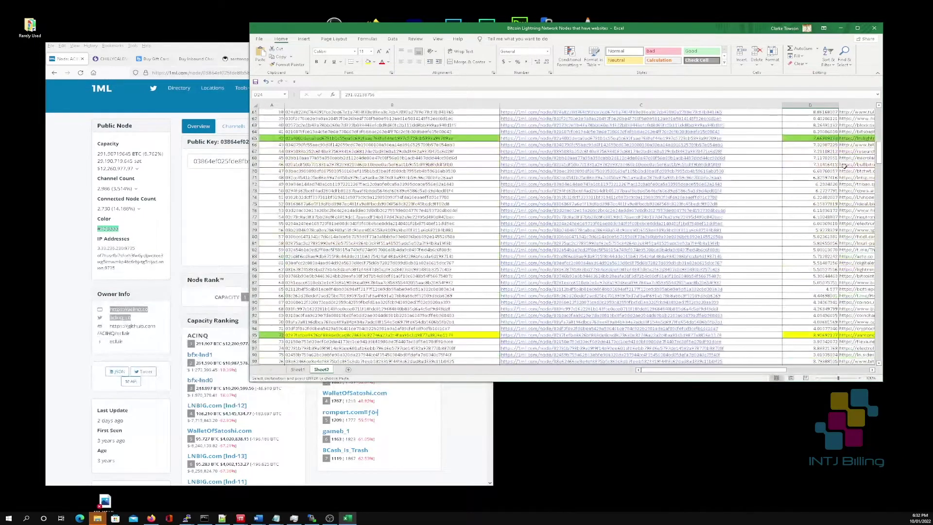
left_click_drag(879, 151, 901, 359)
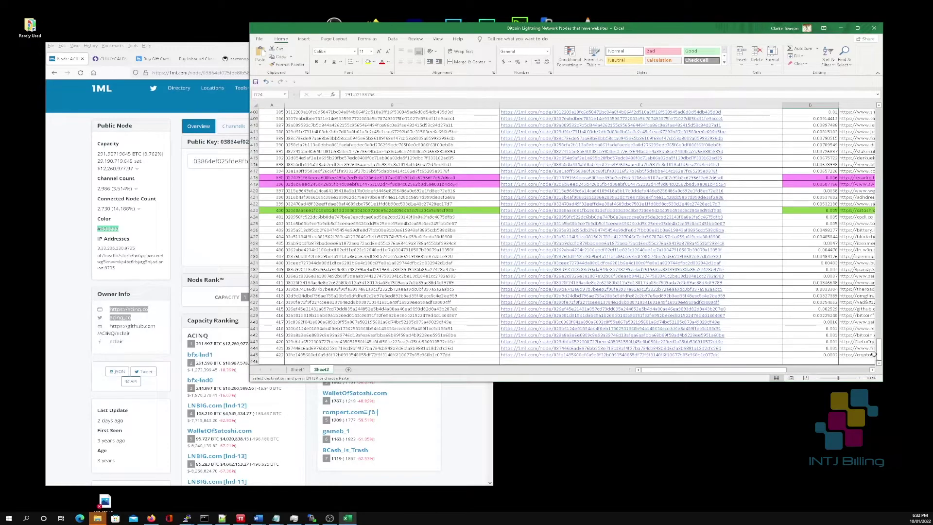
left_click_drag(878, 354, 887, 110)
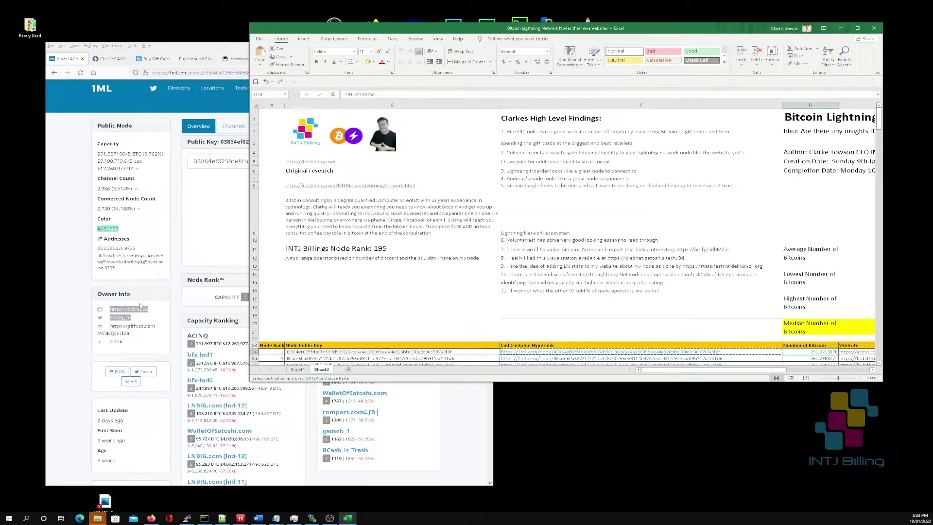
Step: Examine the 1ML page of the top node alongside the spreadsheet's title, source and research dates
left_click(75, 315)
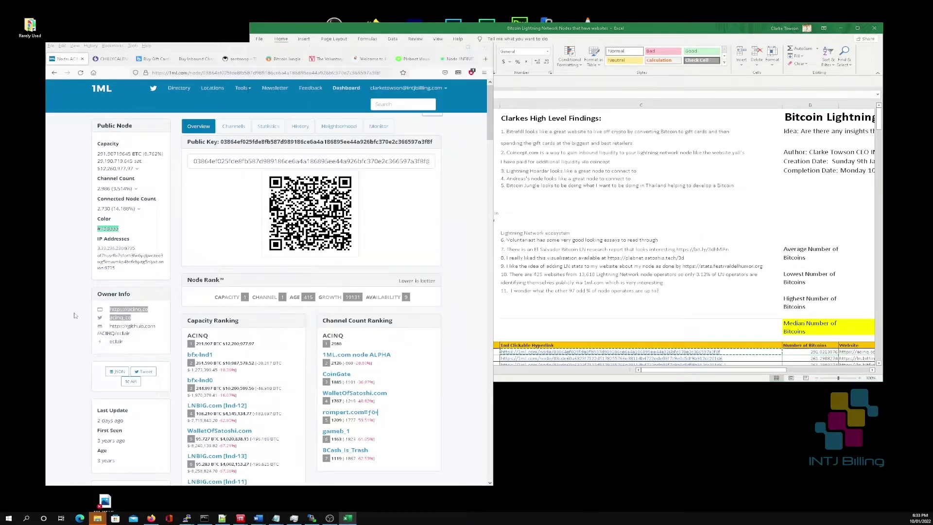
left_click(579, 215)
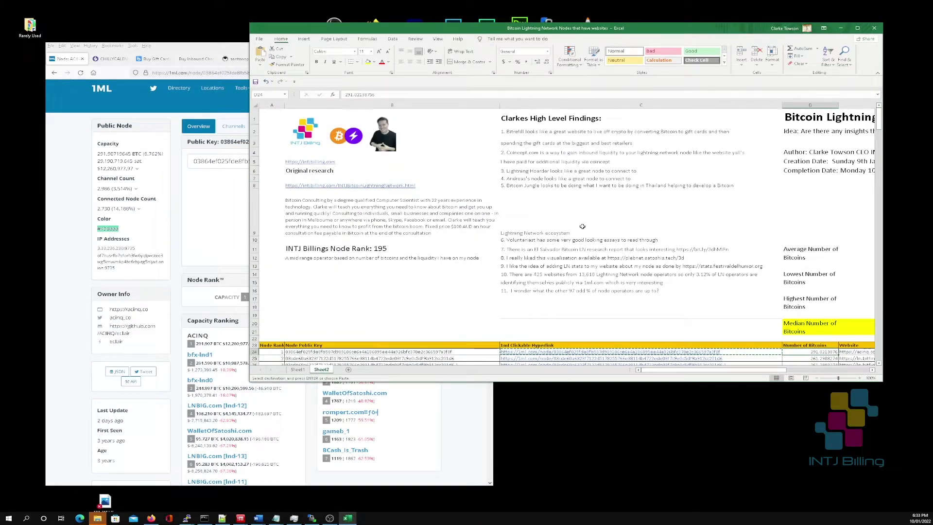
scroll(670, 372, "right", 3)
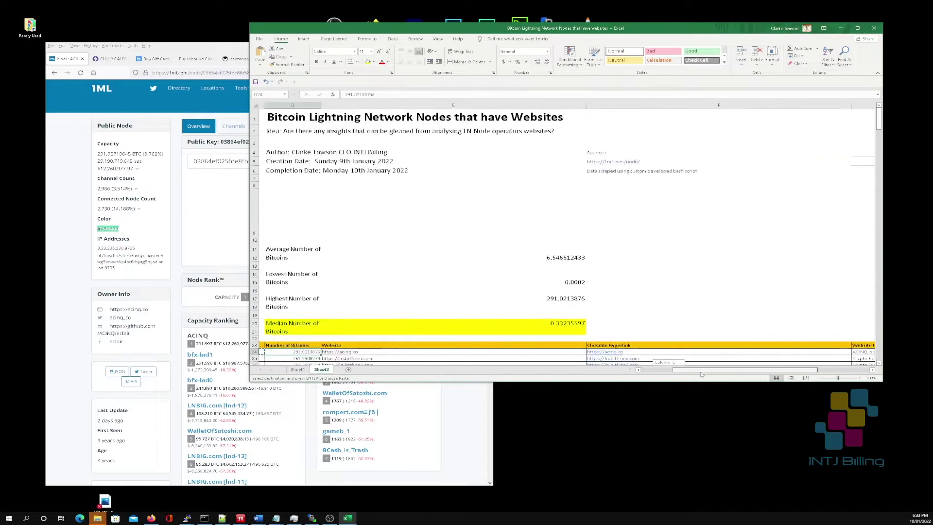
scroll(625, 314, "left", 1)
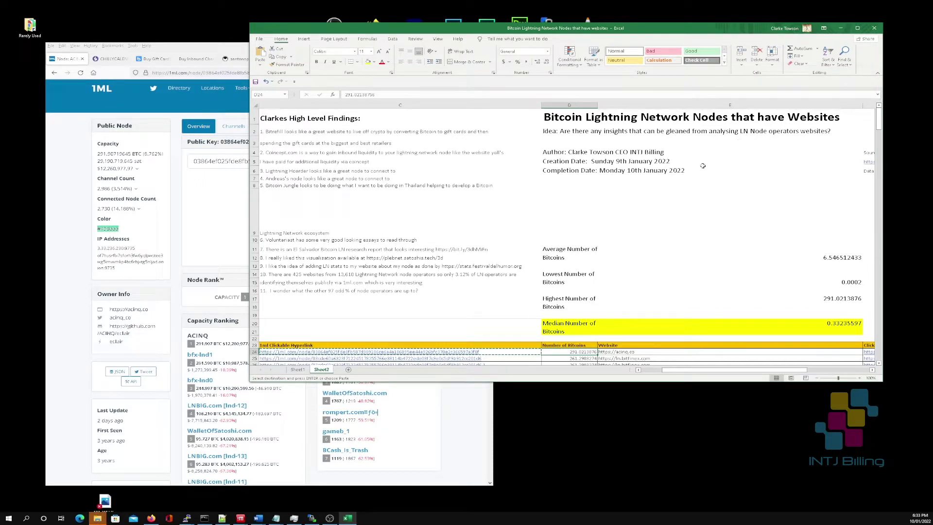
left_click(80, 242)
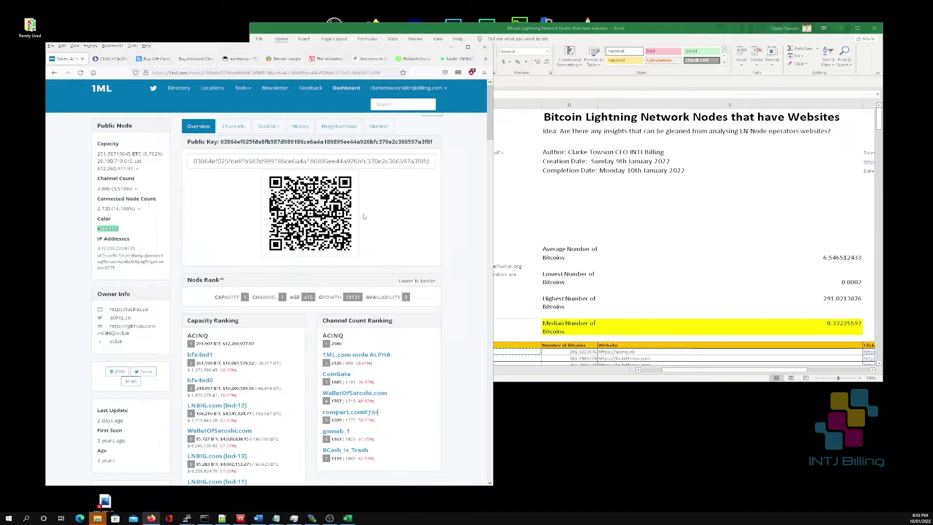
scroll(365, 217, "down", 1)
scroll(364, 217, "up", 1)
Step: Examine the average, lowest, highest and median bitcoin figures above the node table in the spreadsheet
left_click(709, 172)
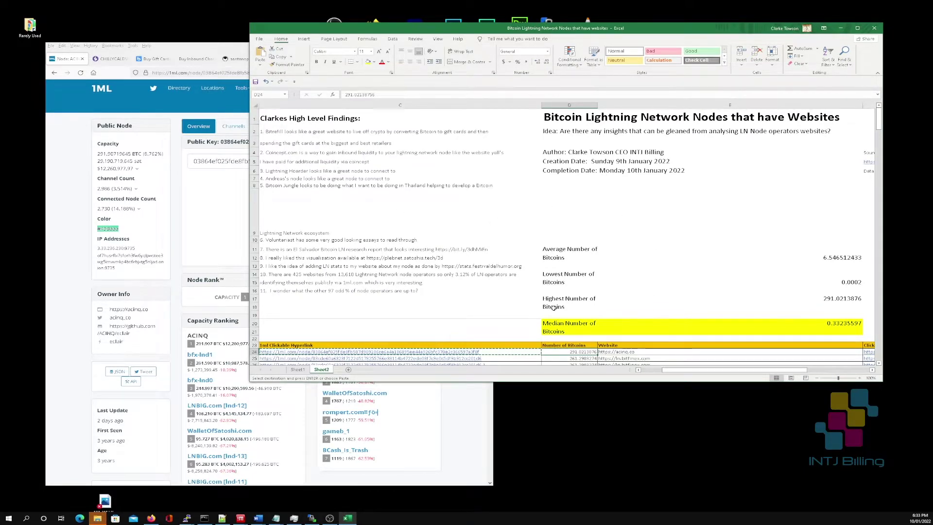
scroll(553, 307, "down", 1)
left_click(625, 208)
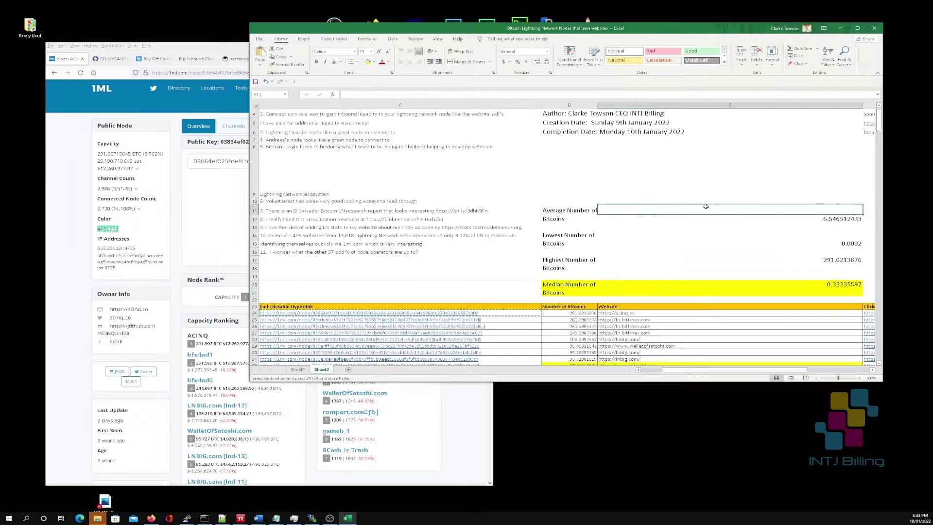
key("Right")
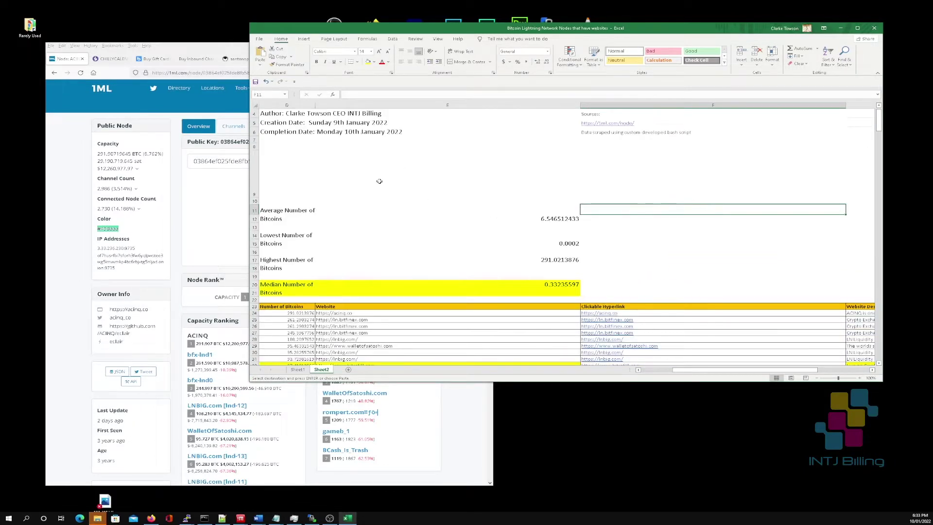
scroll(372, 272, "down", 2)
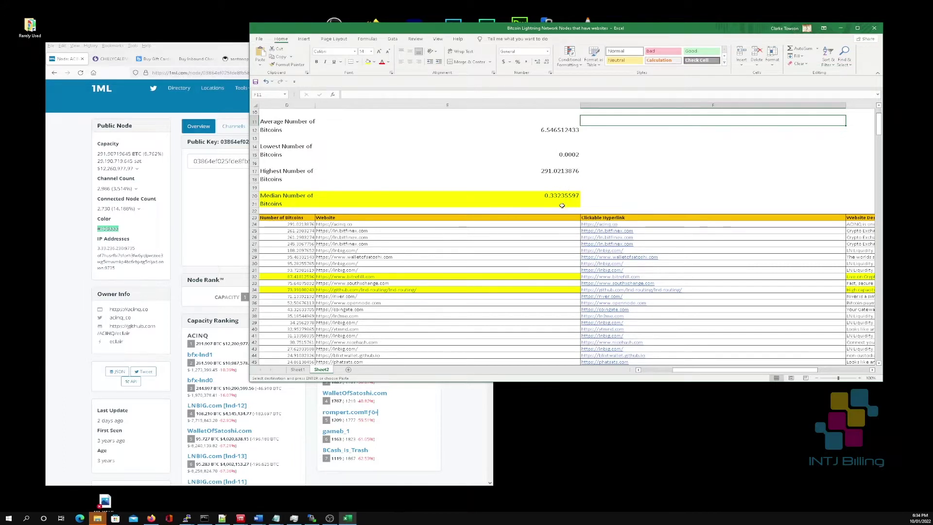
Step: Return to the Node Public Key column and review the high-level findings and the highlighted rows of the node list
left_click(453, 236)
key("Left")
key("Left")
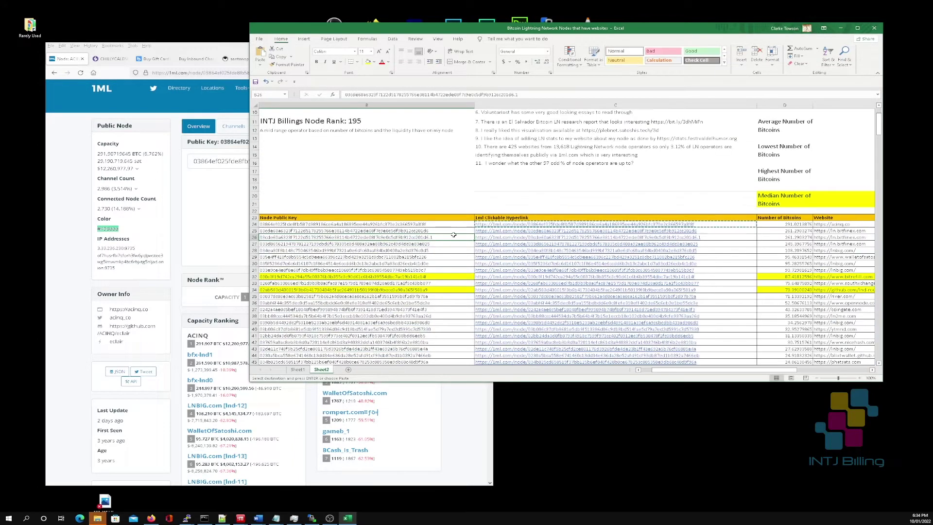
scroll(453, 235, "up", 3)
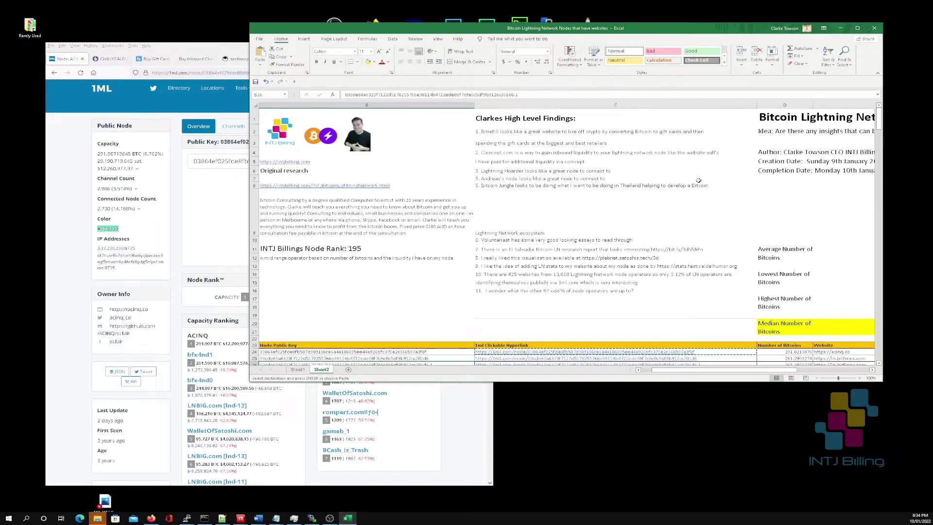
scroll(623, 270, "down", 6)
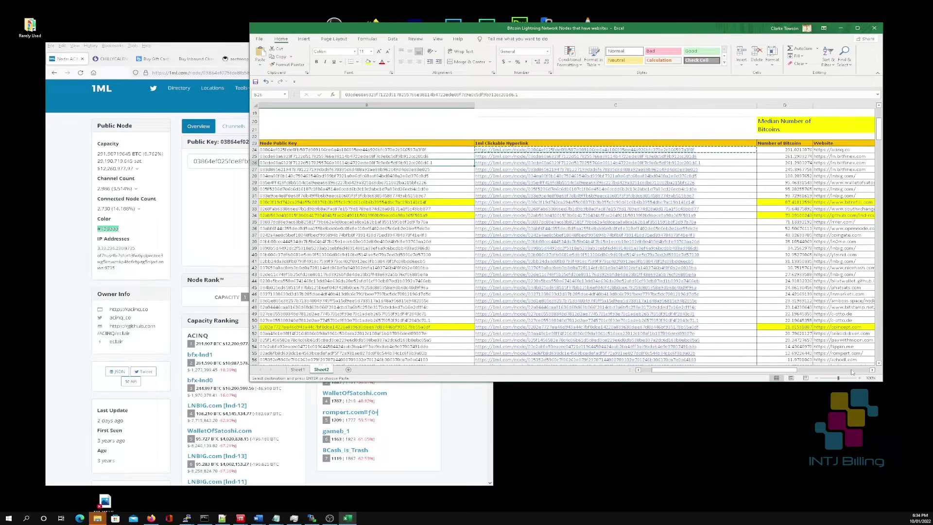
Step: Examine the node list's website columns and highlighted rows, and return to the high-level findings at the start of the sheet
left_click_drag(790, 369, 743, 334)
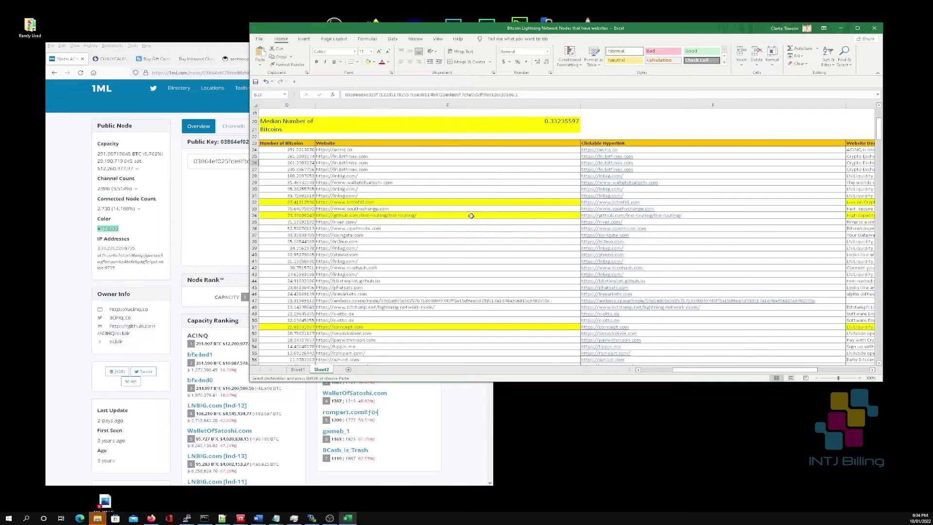
scroll(472, 224, "down", 3)
scroll(470, 223, "down", 6)
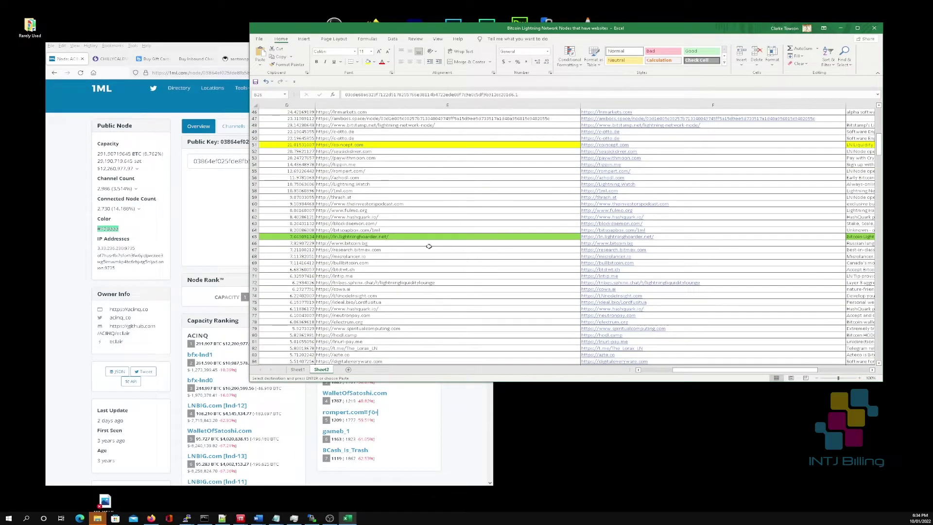
scroll(452, 213, "down", 3)
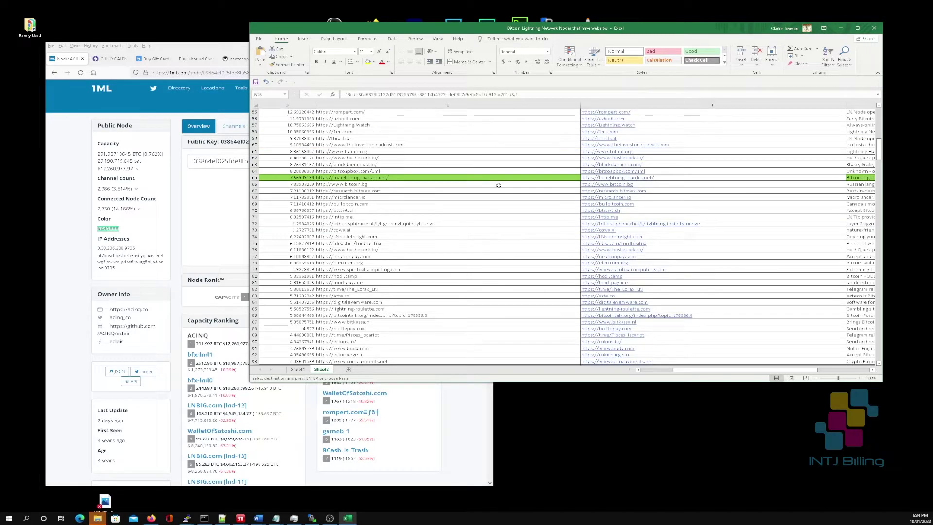
scroll(509, 179, "down", 3)
scroll(509, 179, "down", 11)
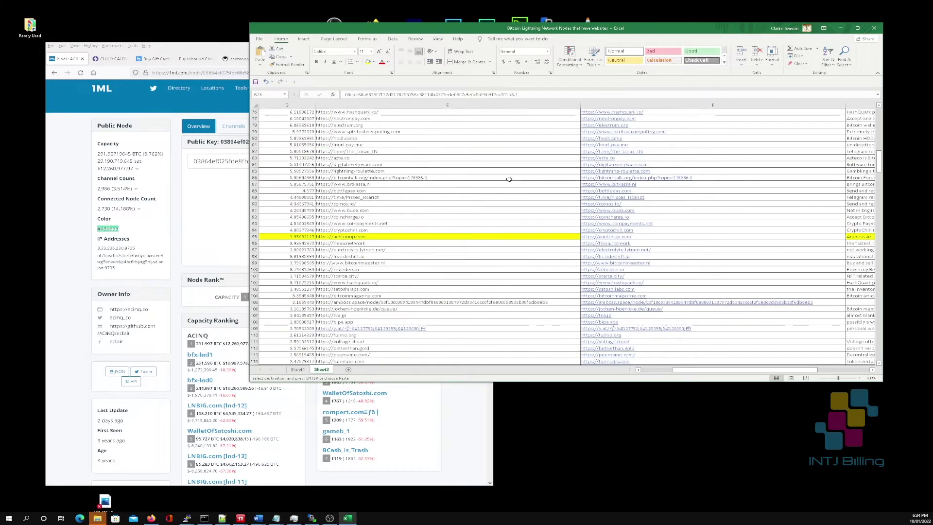
scroll(509, 179, "down", 2)
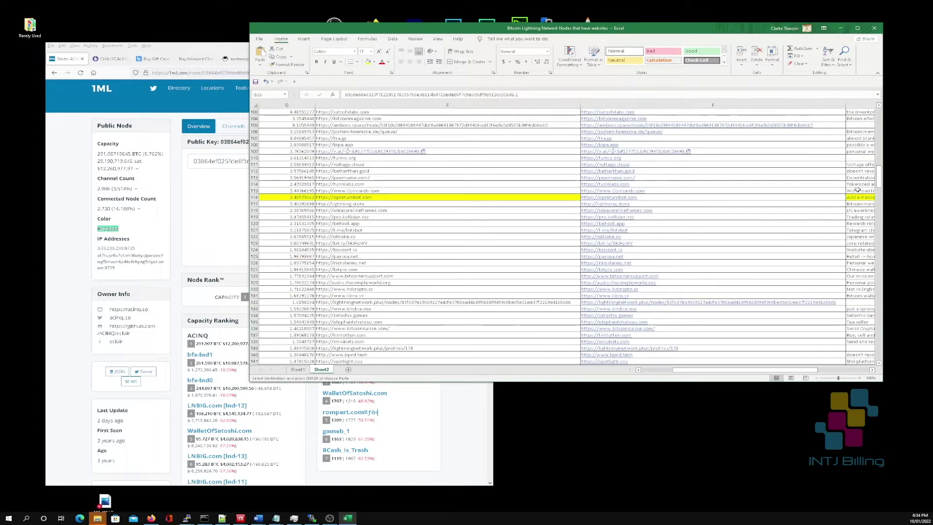
left_click_drag(879, 184, 879, 117)
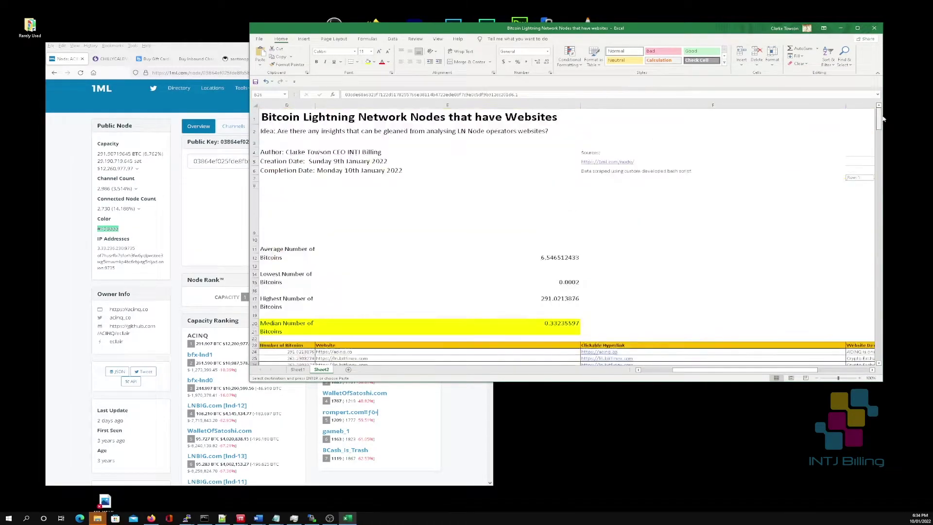
left_click(650, 371)
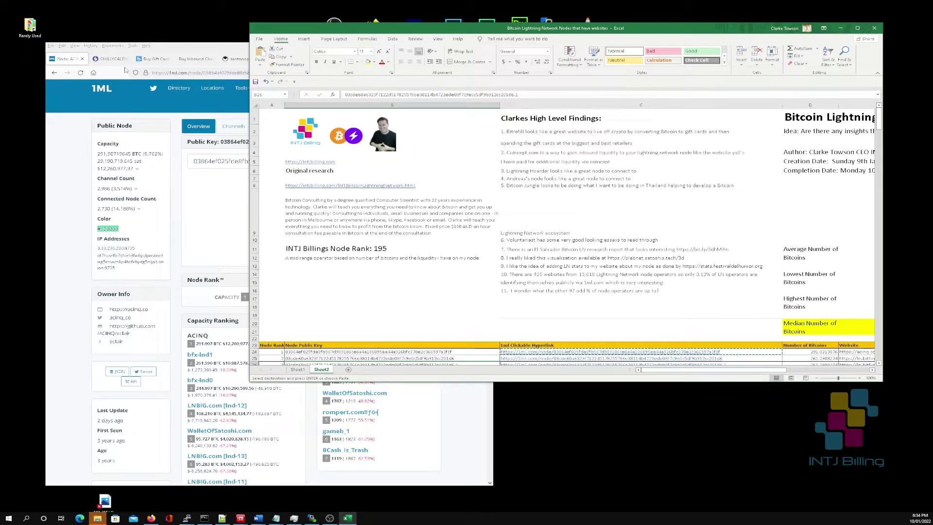
Step: Switch to the browser and look over the Bitrefill homepage, including its payment steps, reviews and collections
left_click(153, 58)
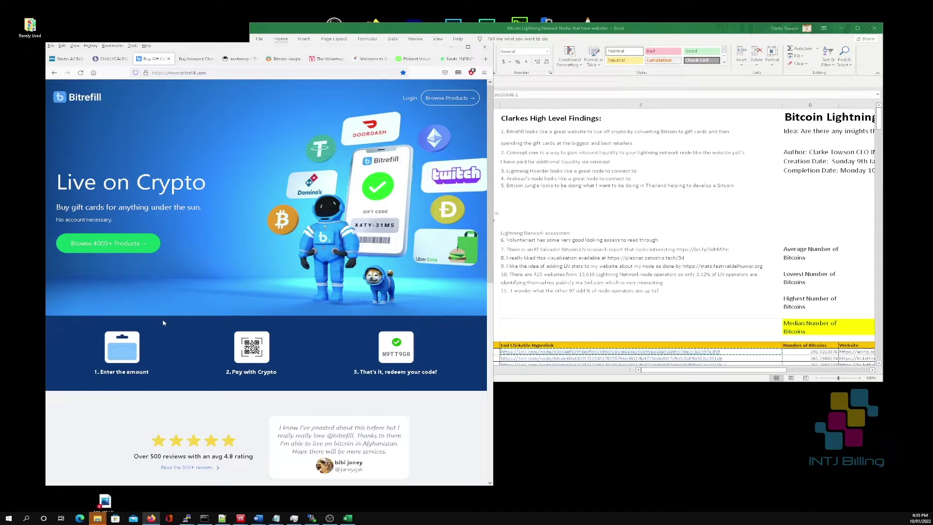
scroll(220, 320, "down", 5)
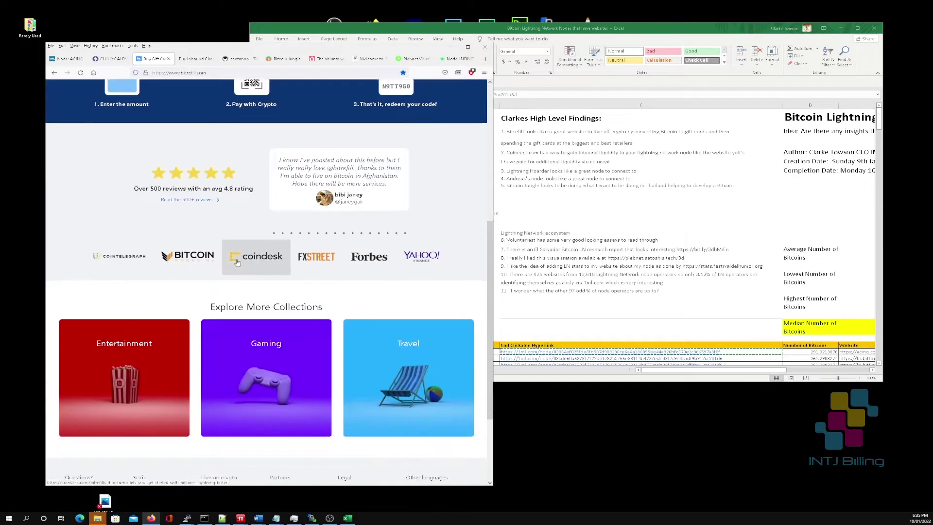
scroll(245, 253, "up", 3)
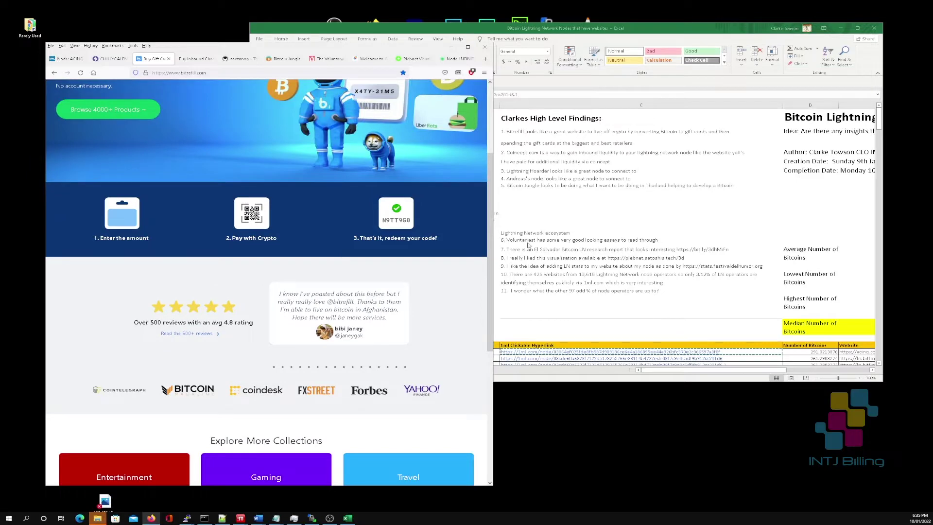
Step: Return to the Excel node list and inspect the Bitrefill row's rank, website and Number of Bitcoins cells
left_click(536, 258)
scroll(537, 257, "down", 5)
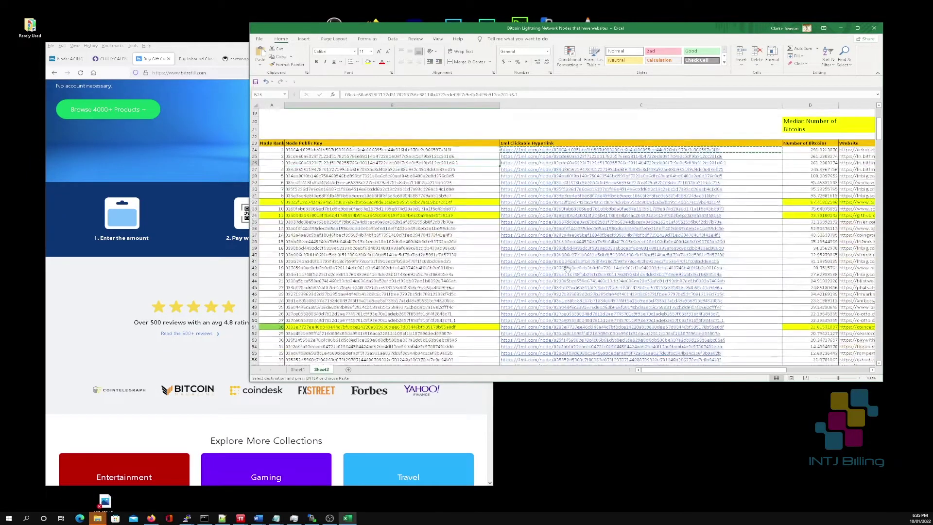
left_click(466, 203)
key("Left")
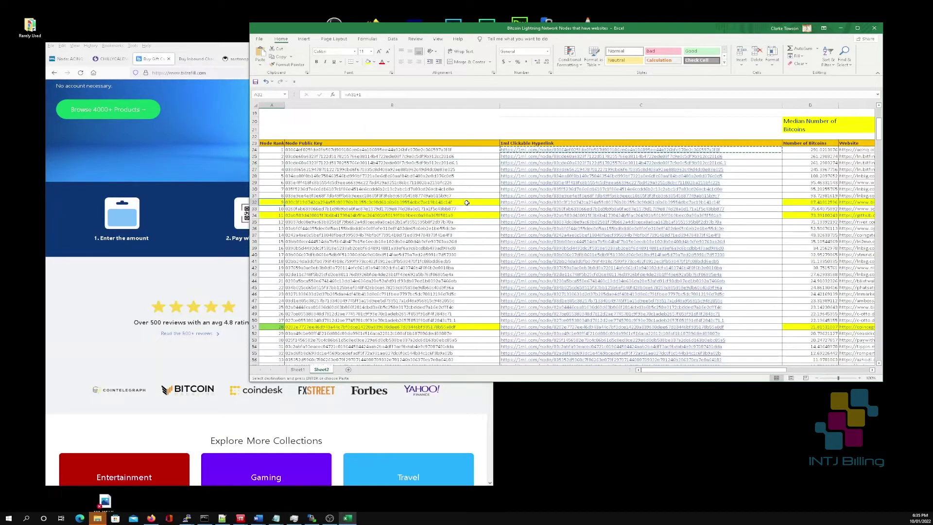
key("Right")
key("Right")
key("Right")
key("Right")
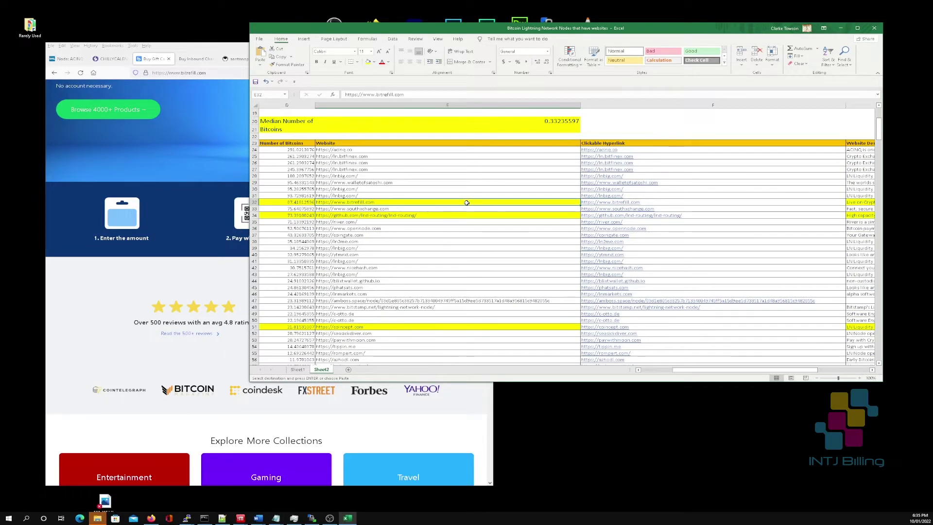
key("Left")
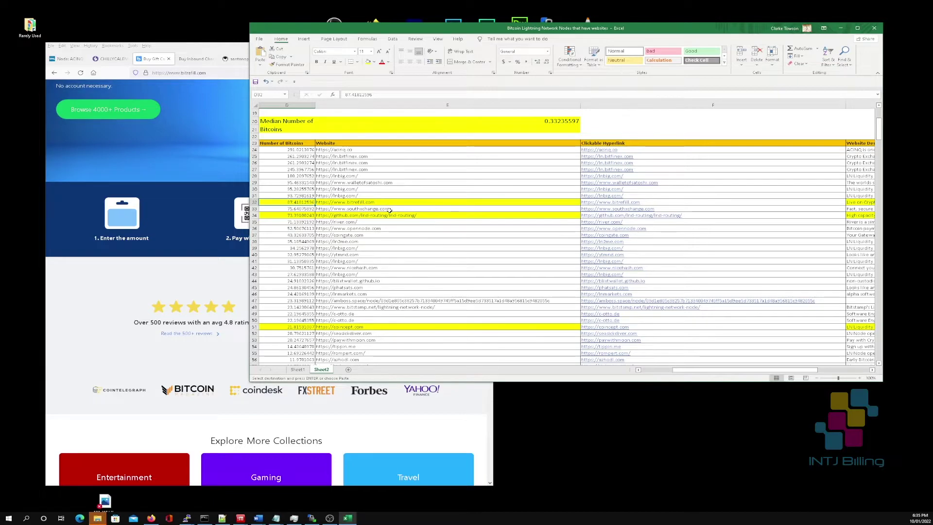
Step: Return to Bitrefill in the browser and browse the Top Products gift cards for Australia
left_click(228, 275)
scroll(230, 275, "up", 3)
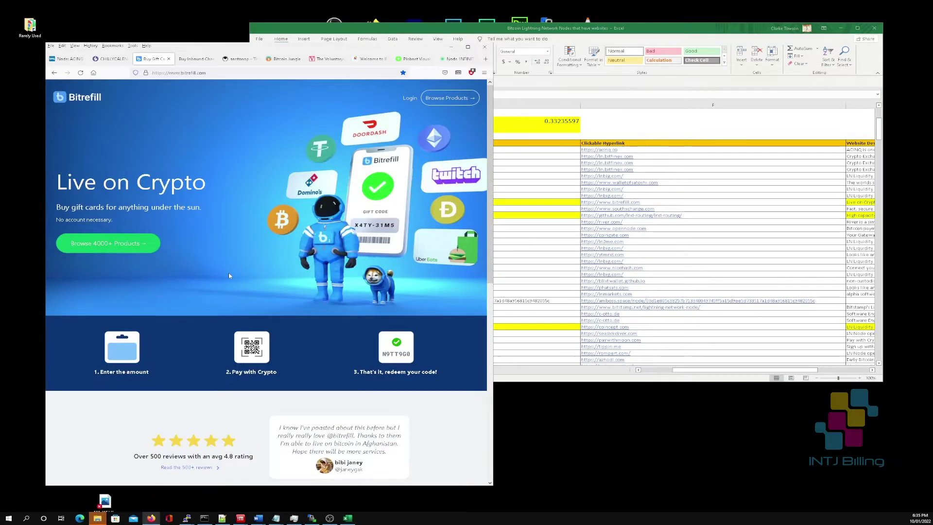
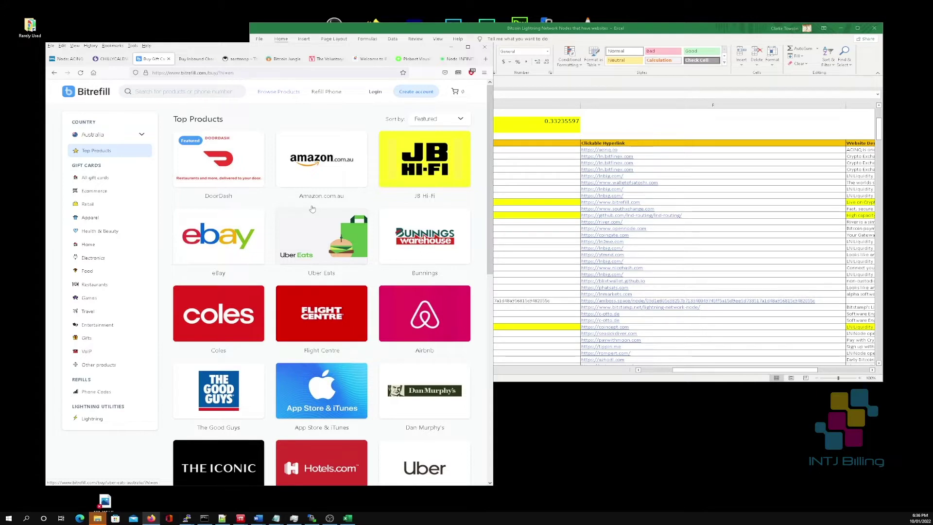
scroll(221, 310, "down", 2)
scroll(221, 310, "down", 1)
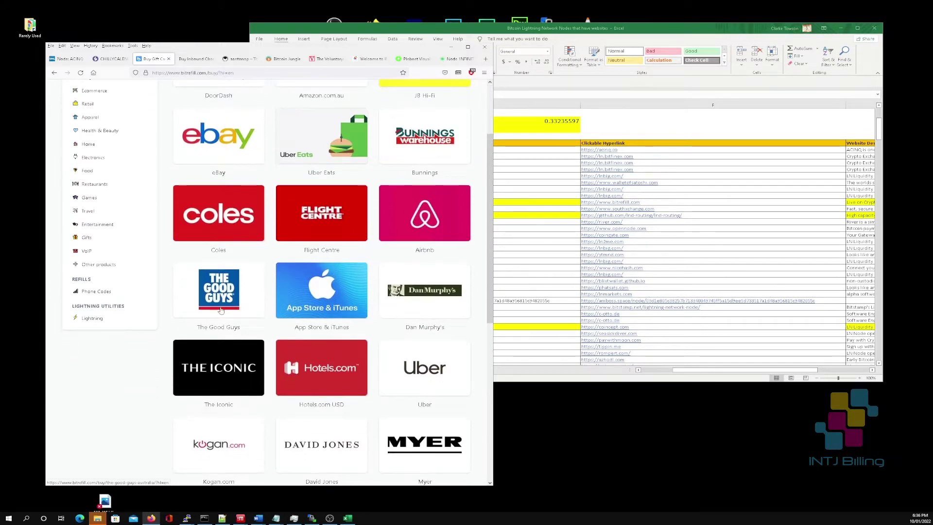
scroll(221, 310, "up", 3)
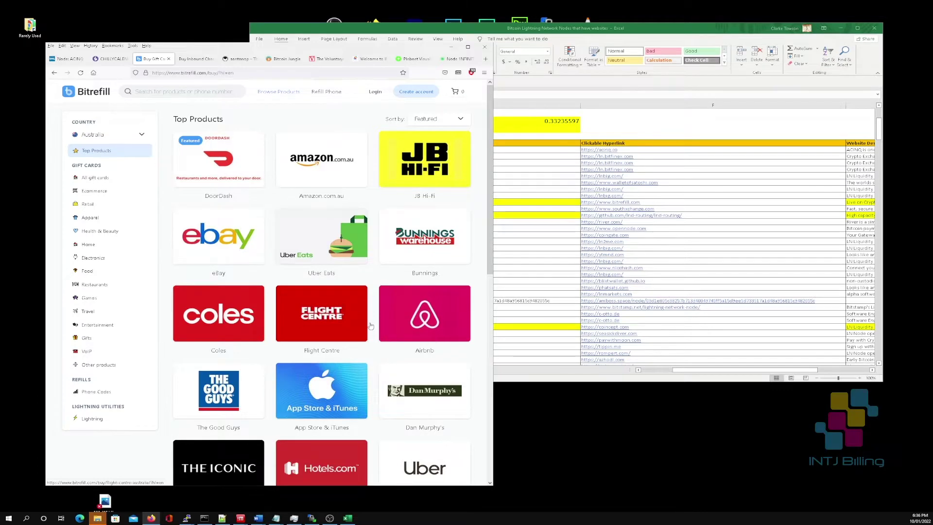
scroll(408, 338, "down", 2)
scroll(405, 286, "down", 3)
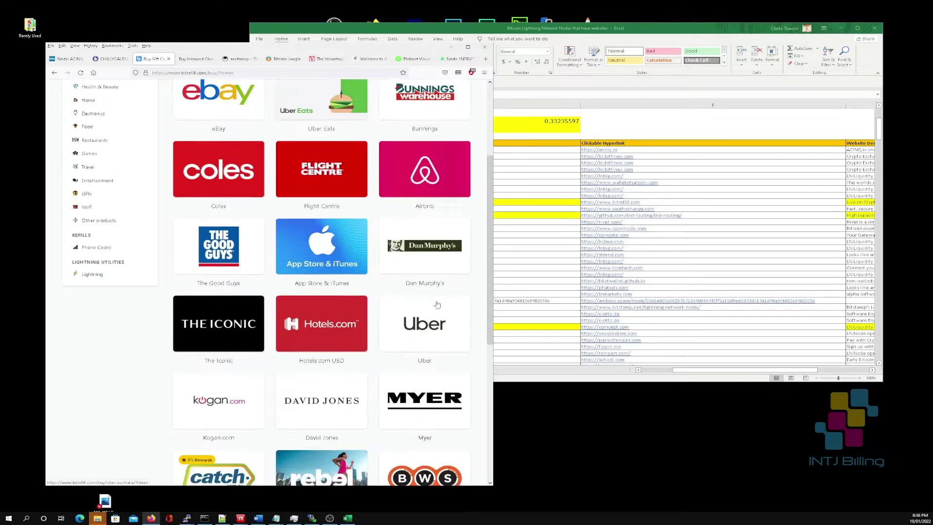
scroll(309, 306, "down", 3)
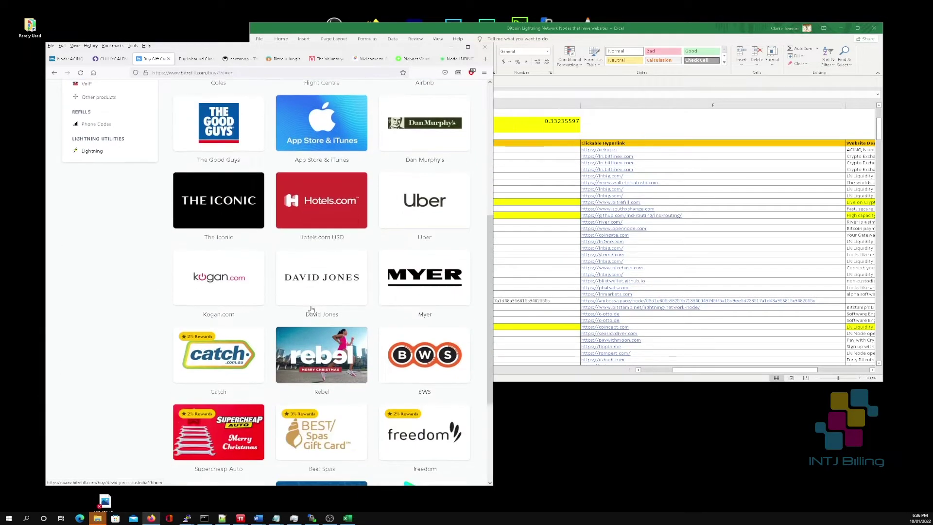
scroll(311, 309, "up", 8)
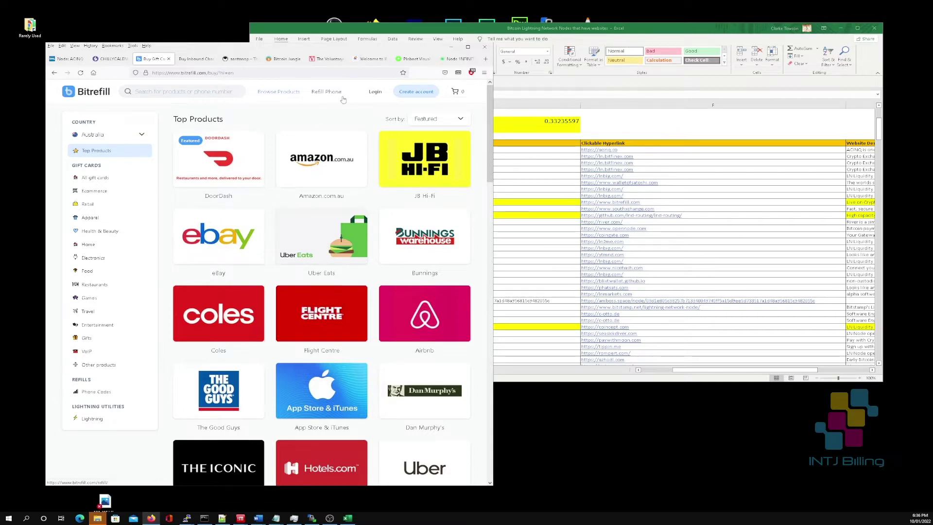
Step: Go back to the high-level findings in Excel and select finding 2 about Coincept.com
left_click(520, 183)
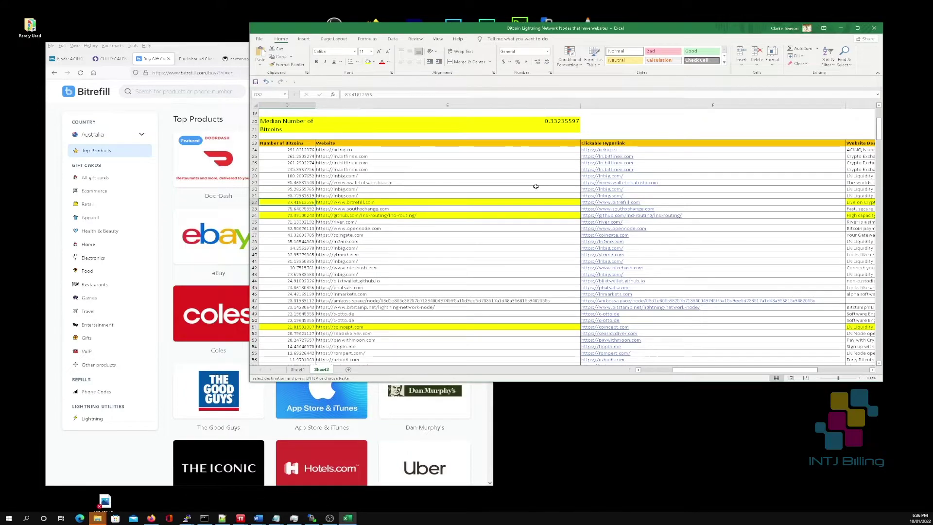
scroll(506, 194, "up", 5)
left_click(525, 208)
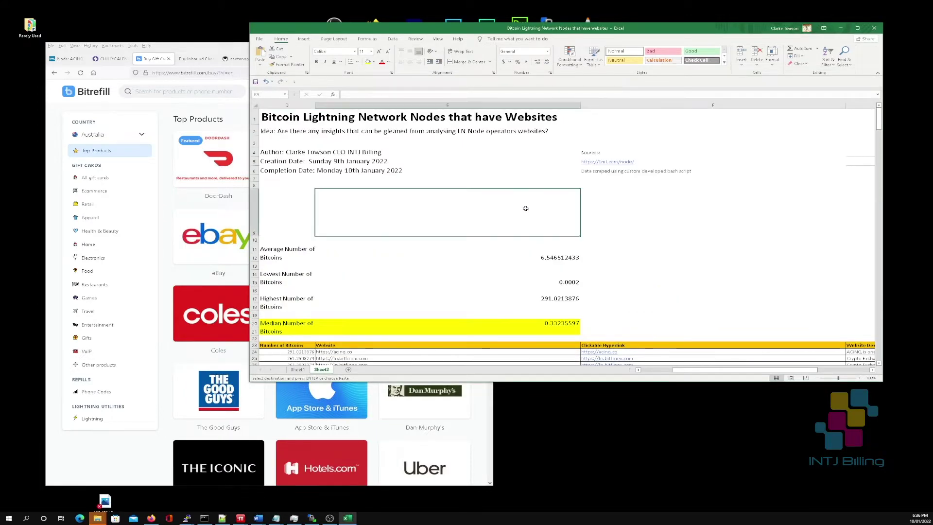
key("Home")
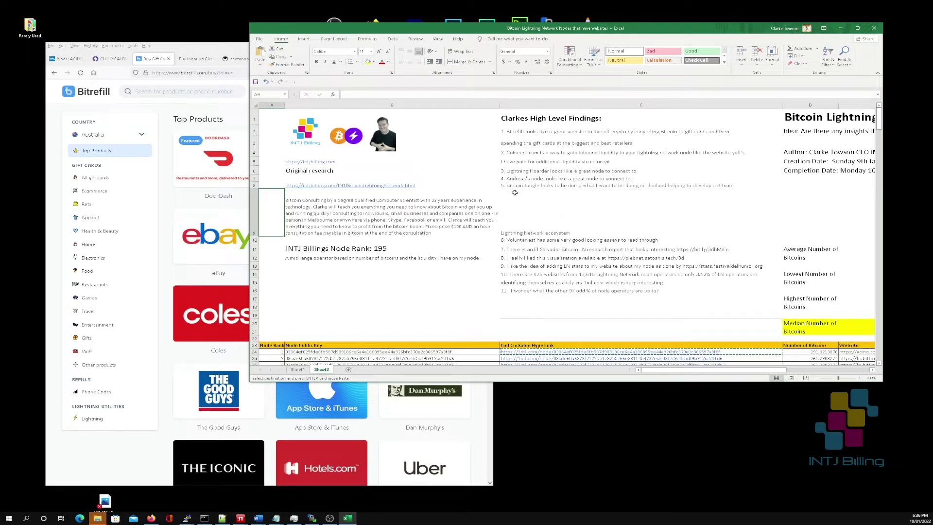
left_click(523, 152)
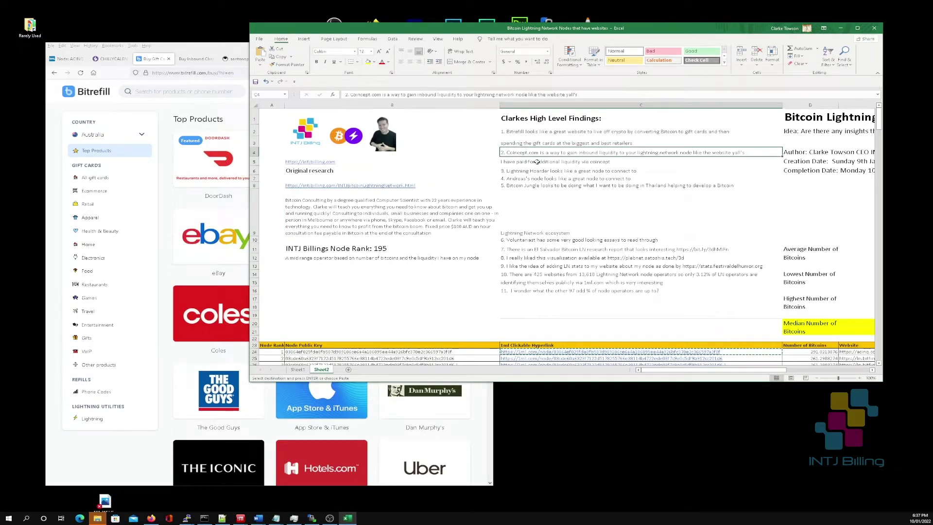
Step: Open the Coincept page in the browser and try inbound channel capacities of 24,980,000 and 12,020,000 sats
left_click(197, 58)
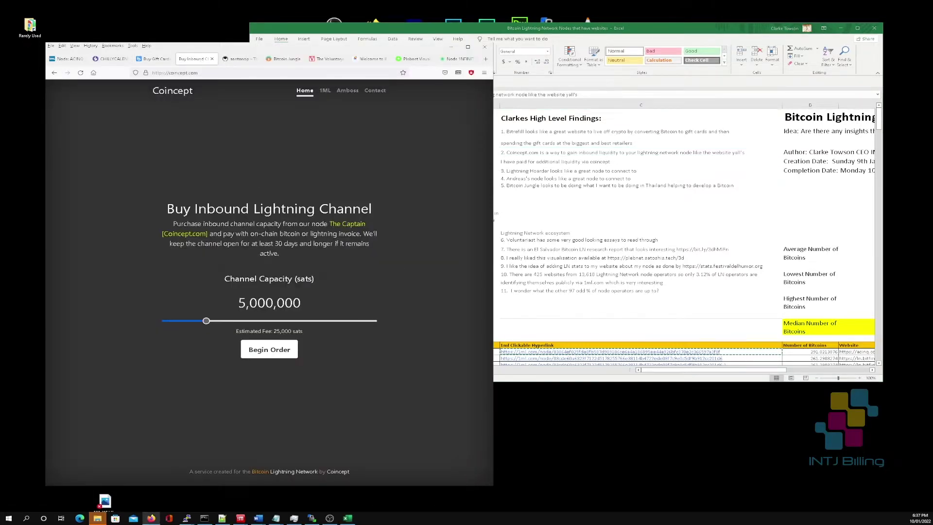
left_click_drag(206, 321, 391, 323)
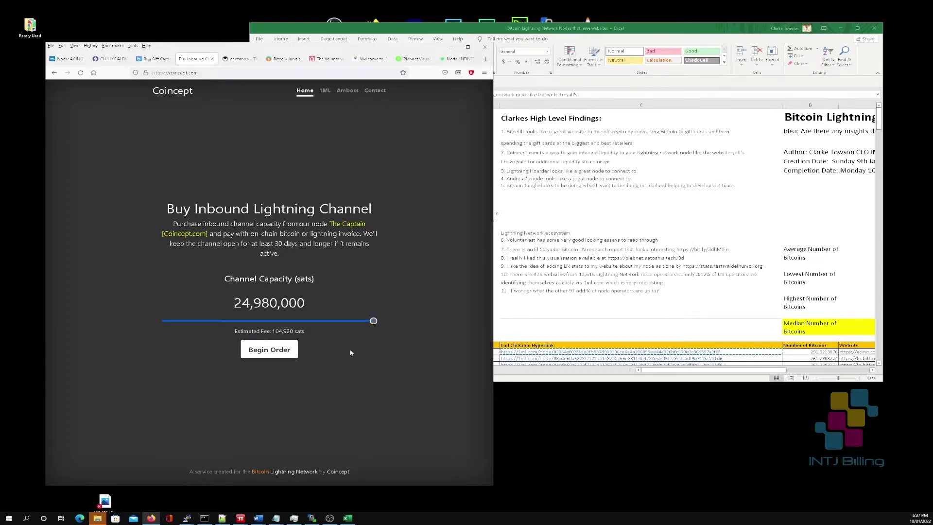
left_click_drag(372, 321, 266, 332)
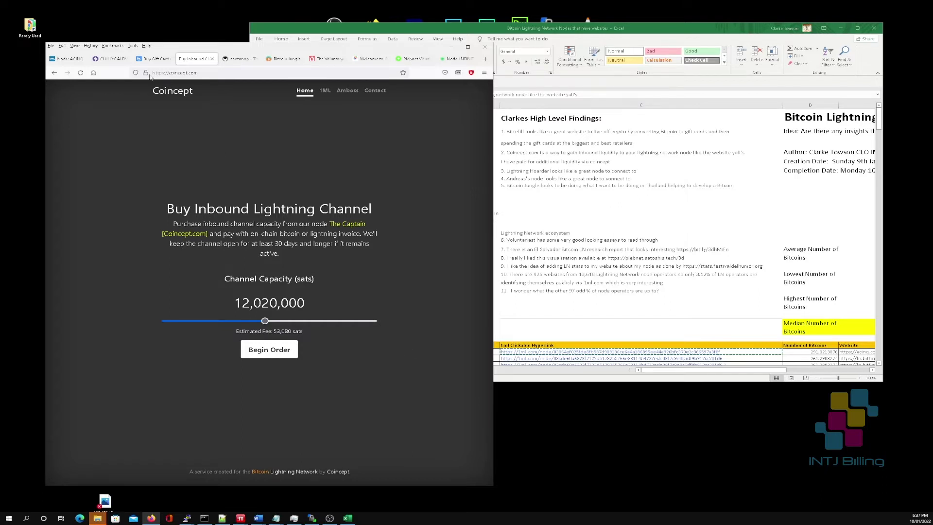
Step: Open the CHILLYCALENDAR node page on LightningNetwork+ and examine its channel list with capacities
left_click(119, 62)
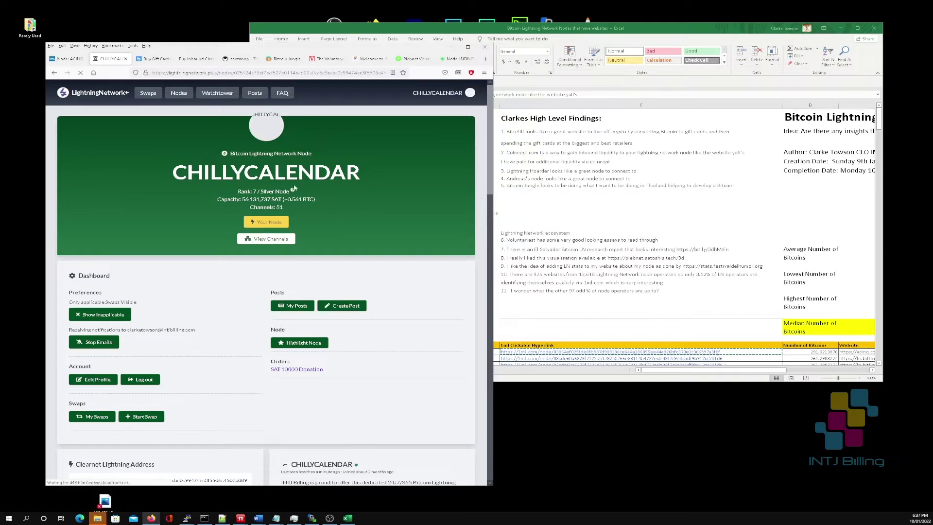
scroll(294, 188, "down", 5)
scroll(294, 187, "down", 6)
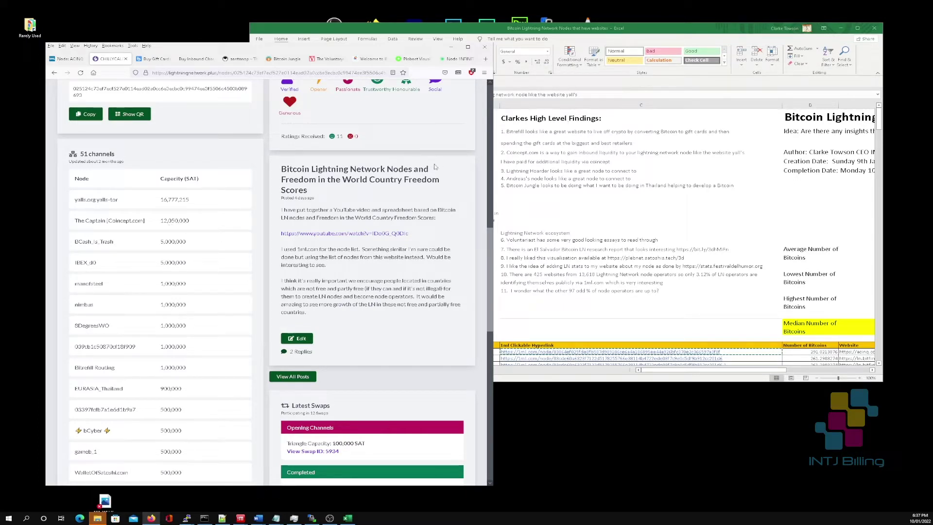
Step: Return to the high-level findings in Excel and select finding 3 about the Lightning Hoarder node
left_click(515, 153)
scroll(528, 227, "down", 1)
scroll(528, 227, "up", 1)
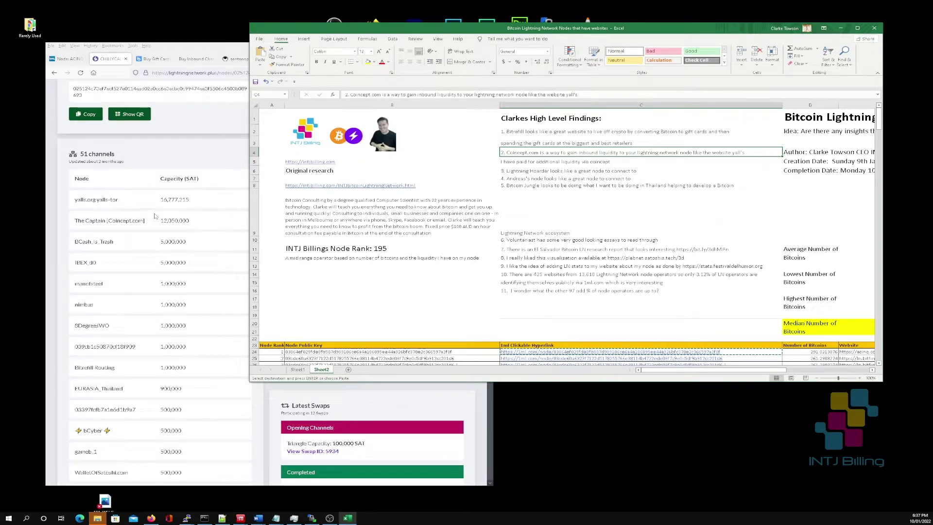
left_click(588, 171)
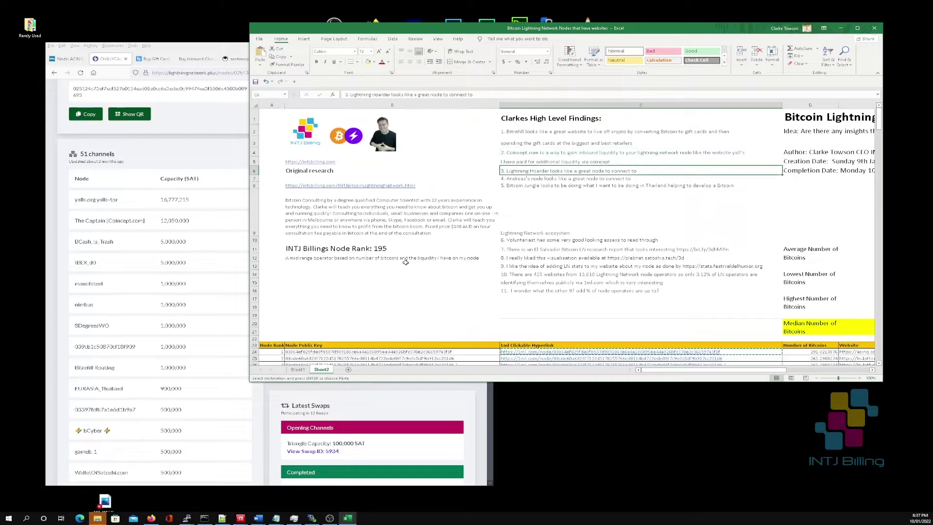
Step: View the aantonop website in the browser and switch back to the findings in Excel
left_click(196, 59)
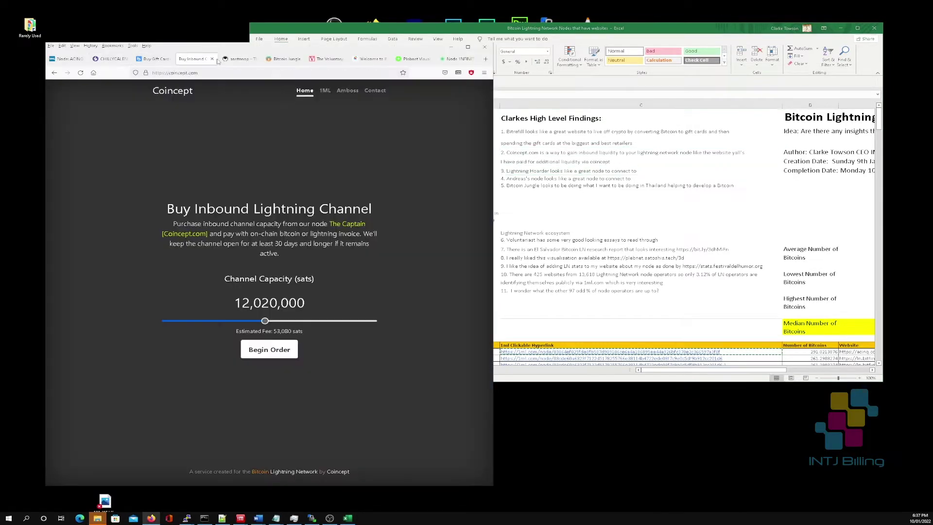
left_click(238, 60)
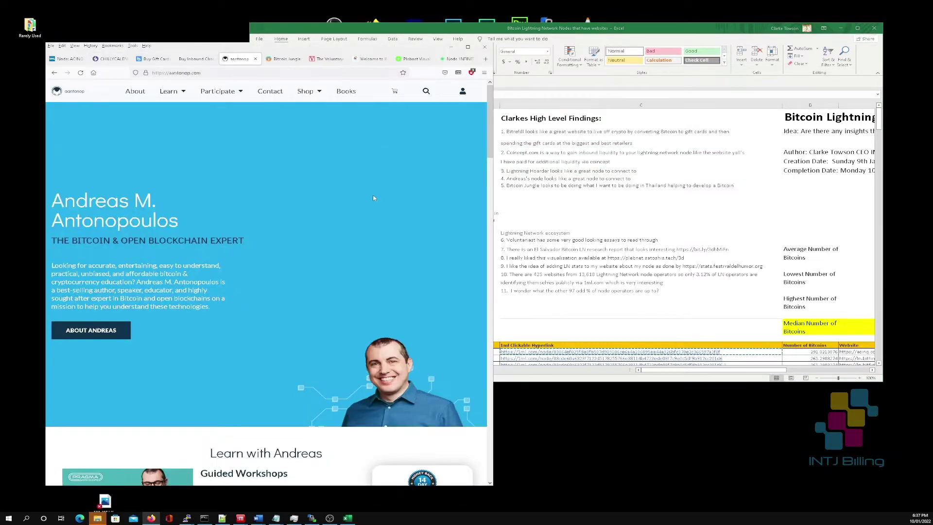
key("alt+Tab")
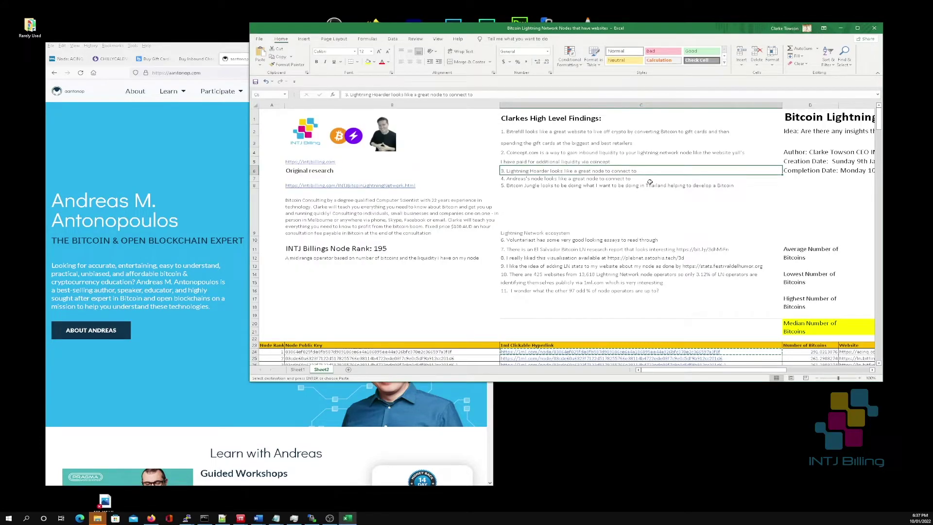
Step: Look through the website and description columns of the node list for the Andreas Antonopoulos entry
scroll(657, 211, "down", 8)
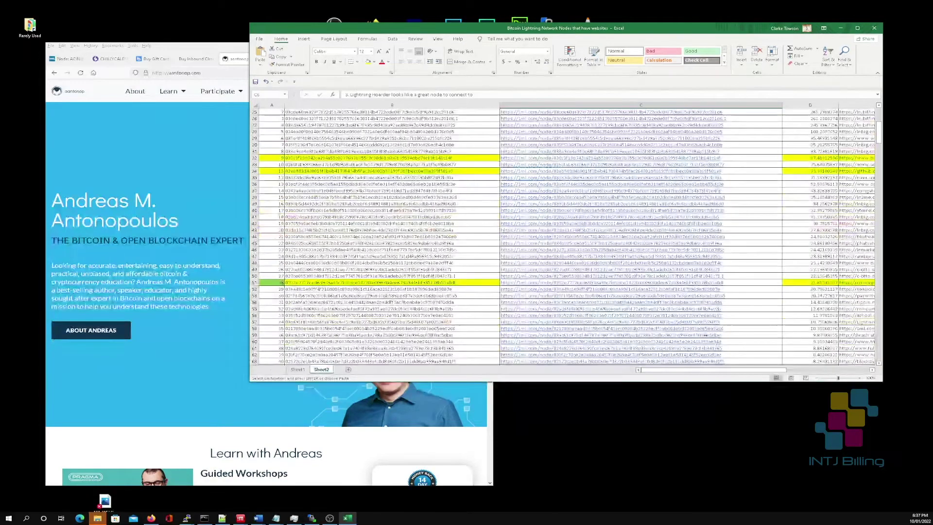
left_click(724, 370)
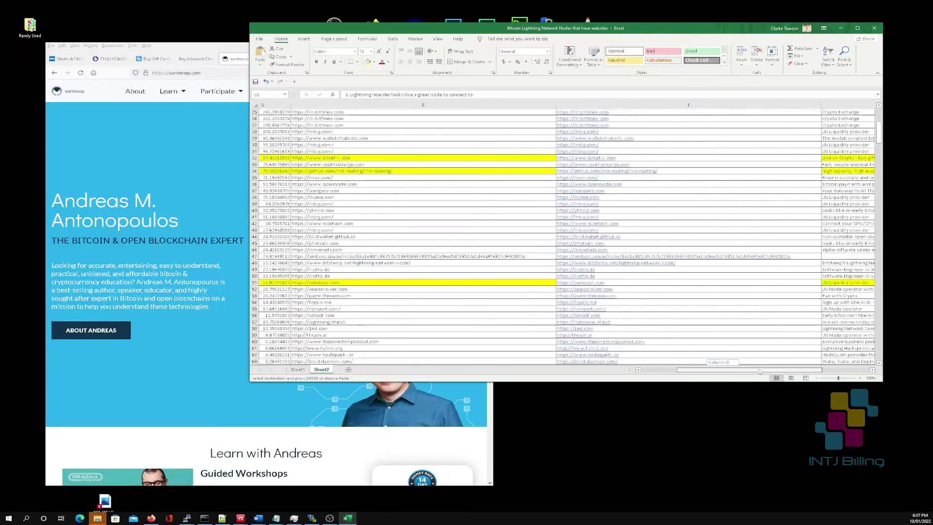
left_click(121, 71)
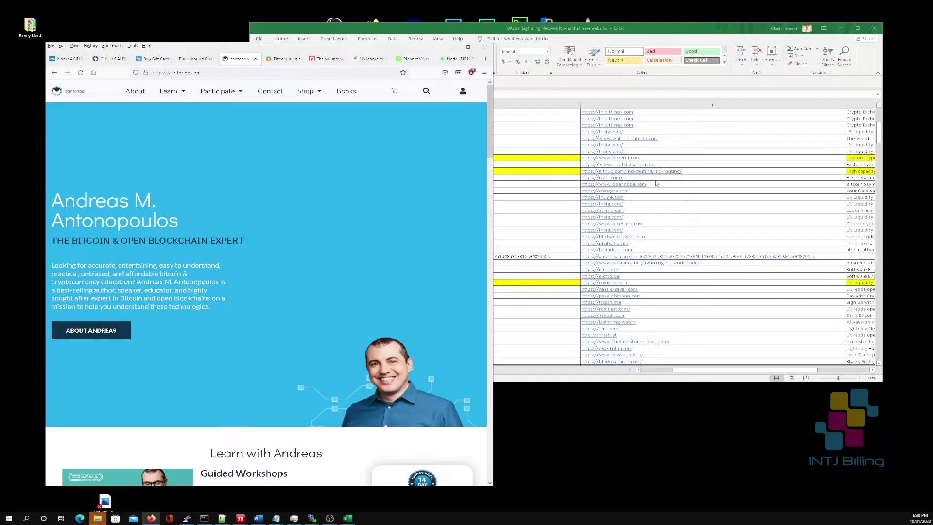
left_click(560, 173)
left_click_drag(780, 371, 810, 373)
scroll(583, 214, "down", 10)
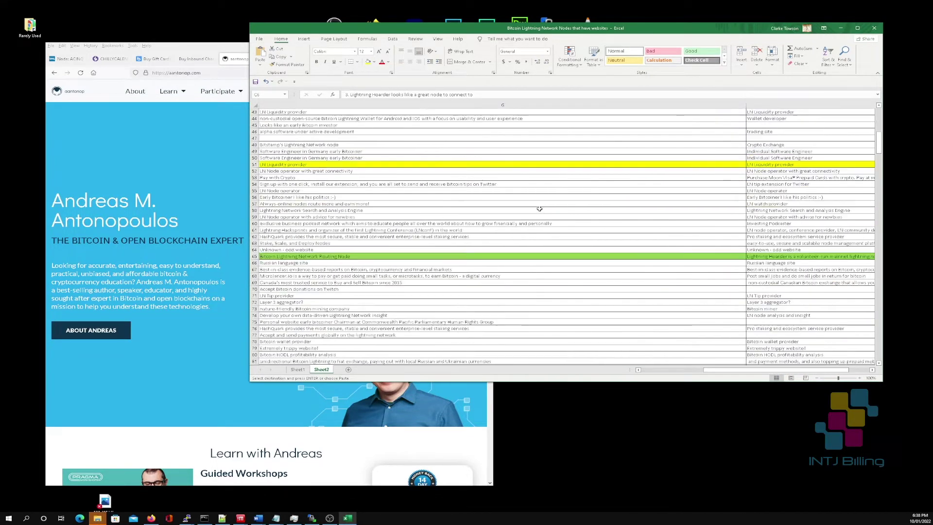
scroll(634, 217, "down", 11)
scroll(666, 216, "down", 2)
scroll(666, 215, "up", 1)
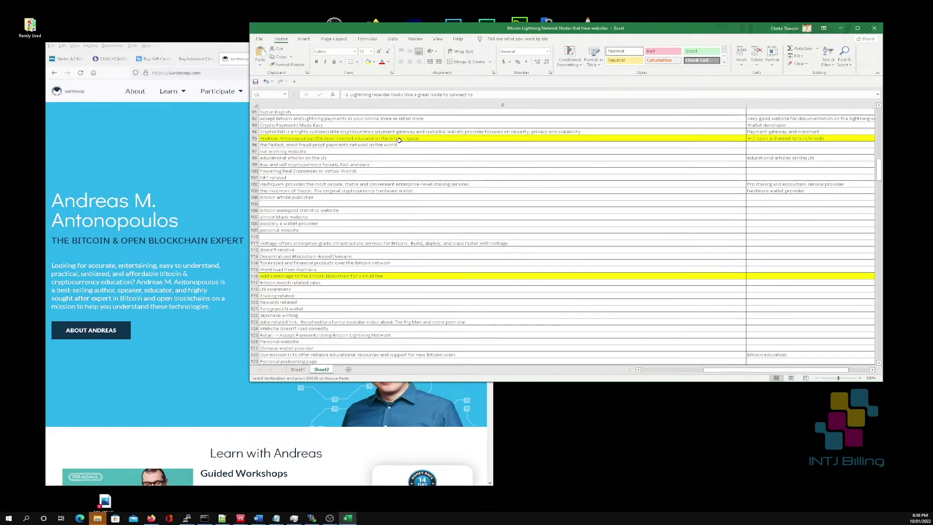
Step: Open the 1ML node hyperlink from the highlighted aantonop.com row in row 95
left_click(399, 139)
scroll(400, 141, "left", 5)
left_click(399, 141)
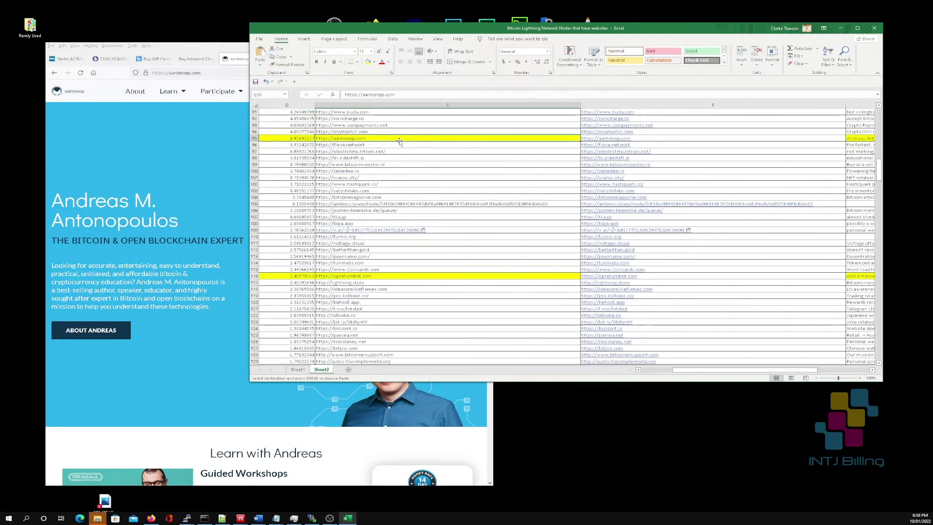
scroll(399, 140, "left", 3)
left_click(400, 141)
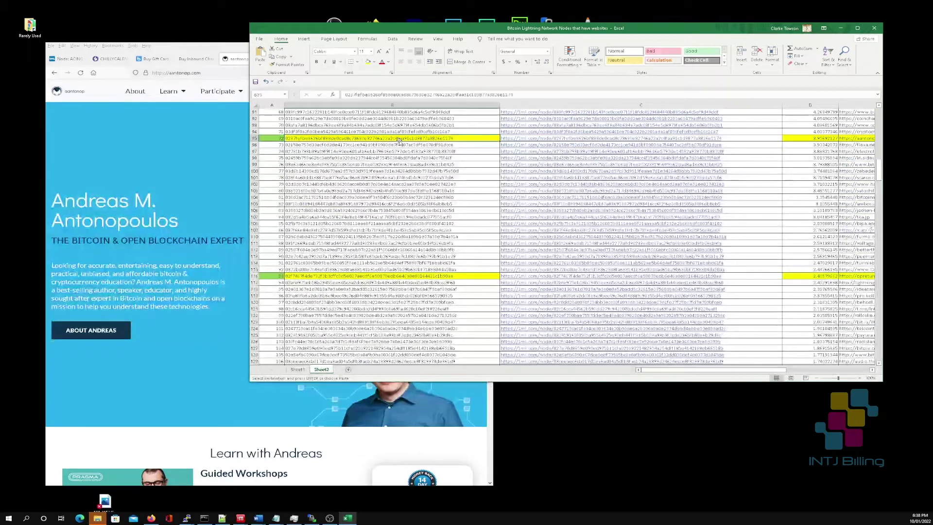
left_click(558, 138)
left_click(552, 140)
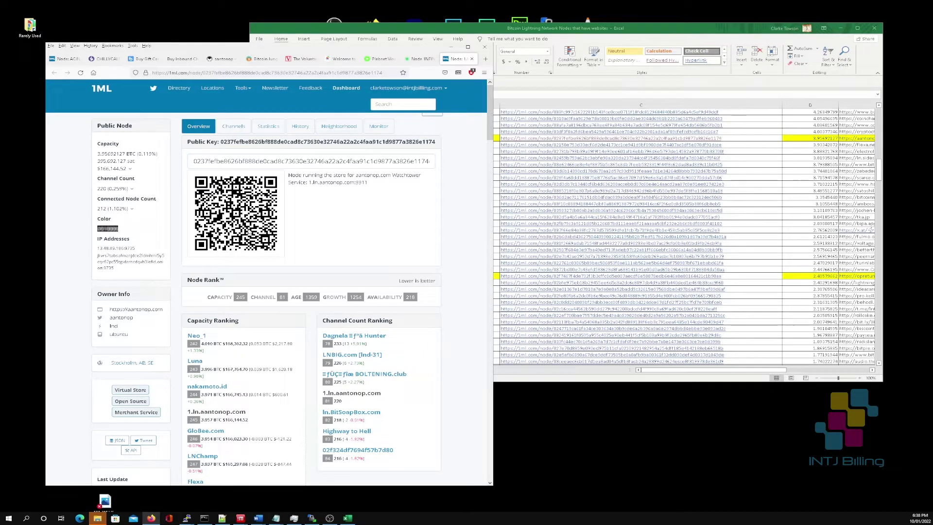
Step: Copy the aantonop node's public key from its 1ML page
double_click(265, 141)
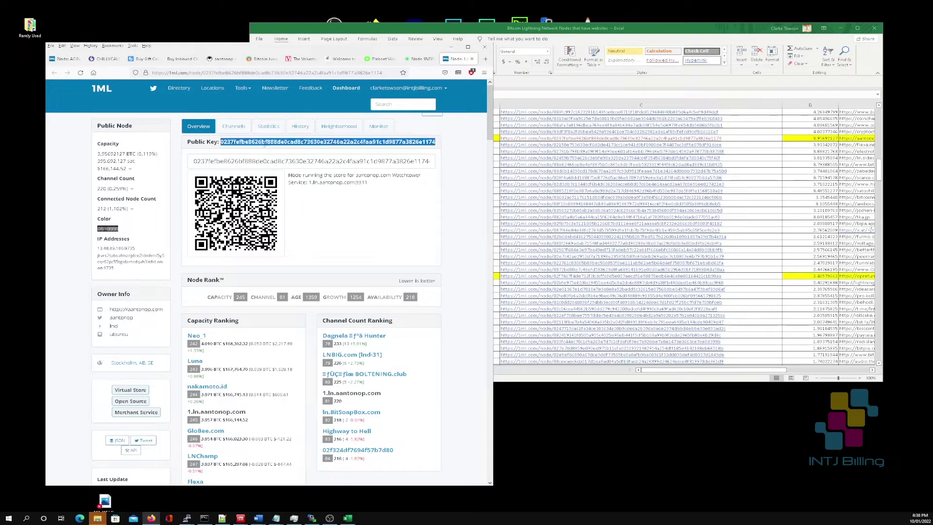
right_click(265, 144)
left_click(273, 152)
Step: Search the LightningNetwork+ nodes for the copied public key and open the 1.ln.aantonop.com node page
left_click(104, 59)
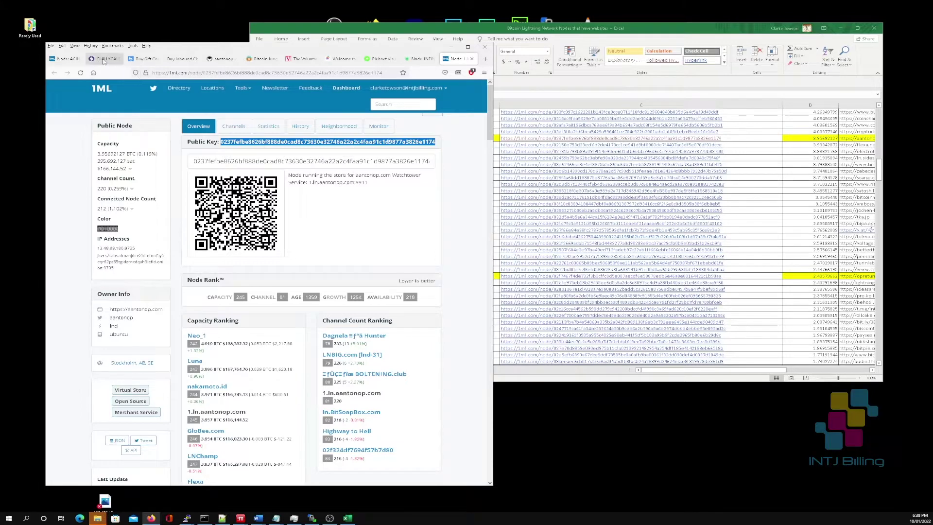
scroll(239, 205, "up", 8)
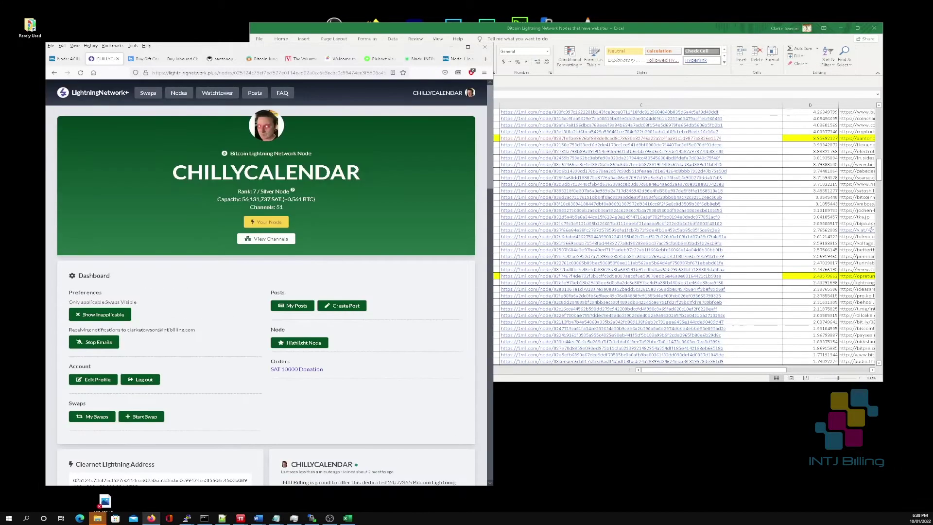
left_click(178, 93)
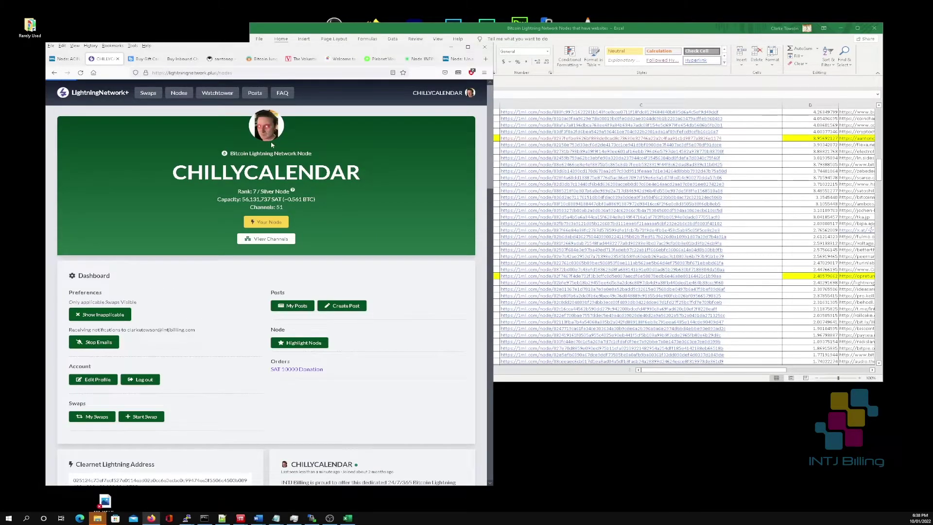
left_click(243, 127)
key("ctrl+v")
key("Return")
left_click(138, 222)
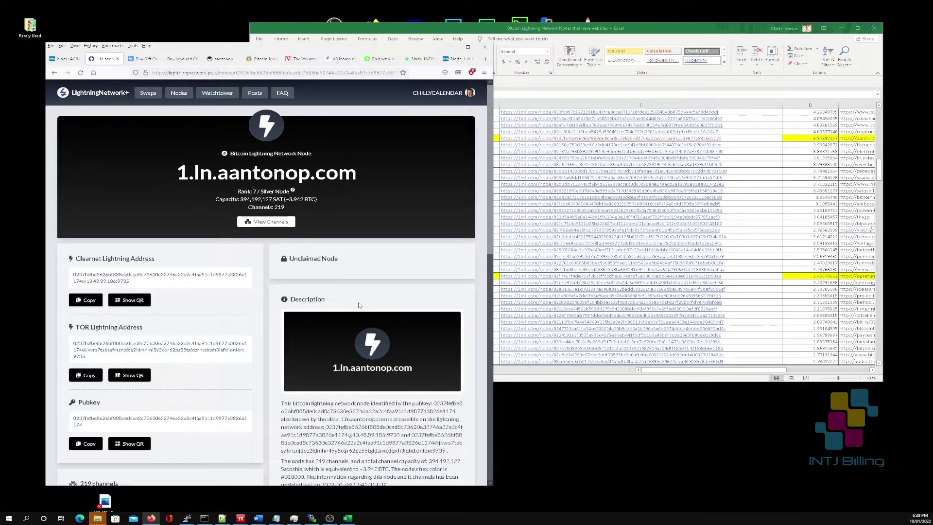
Step: Review the 1.ln.aantonop.com node's description and channel summary, and open all of its channel details
scroll(261, 323, "down", 3)
scroll(261, 323, "down", 3)
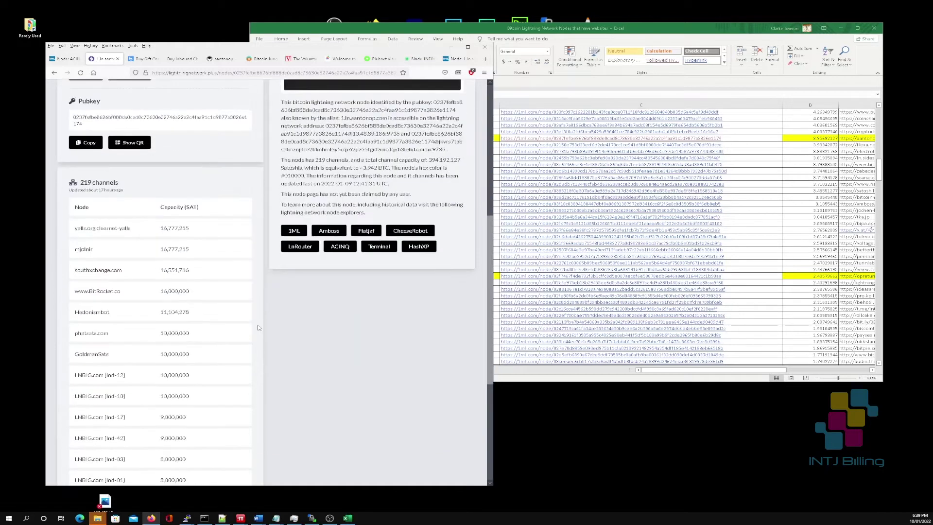
scroll(259, 327, "down", 2)
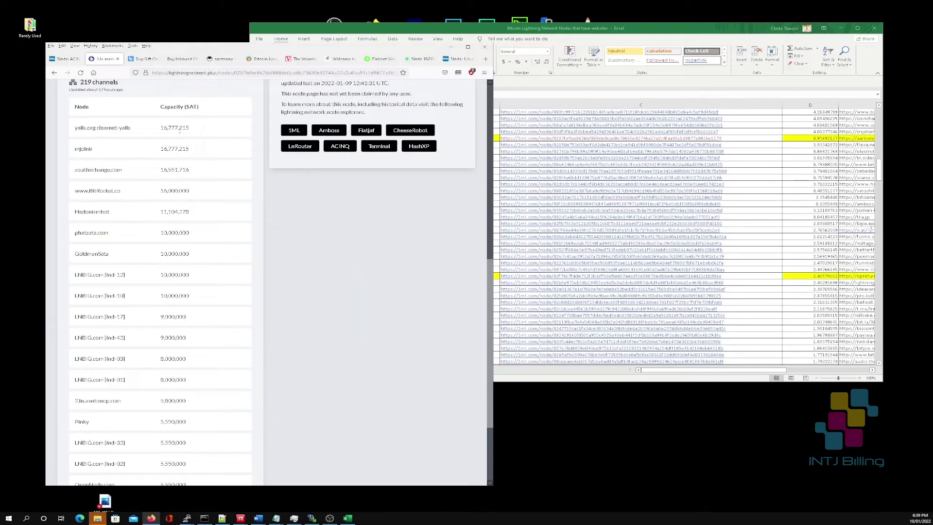
scroll(192, 293, "down", 3)
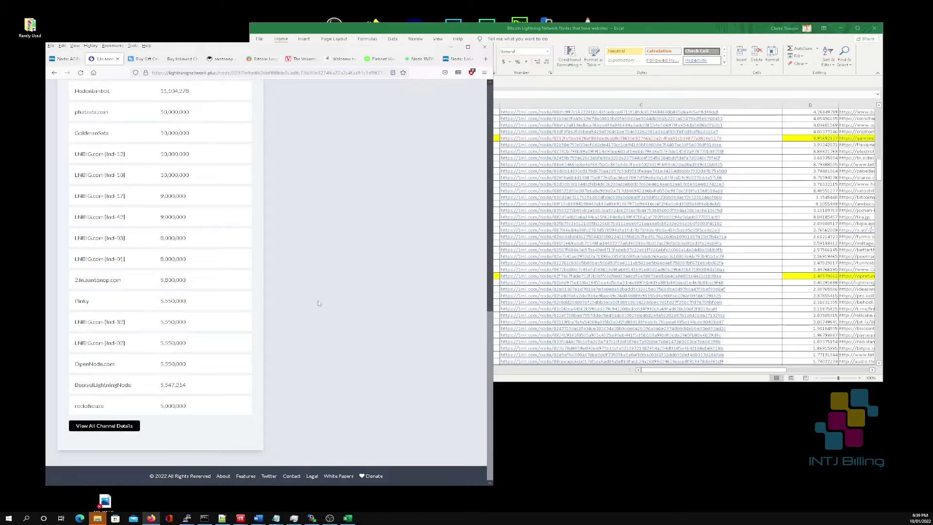
scroll(406, 287, "down", 3)
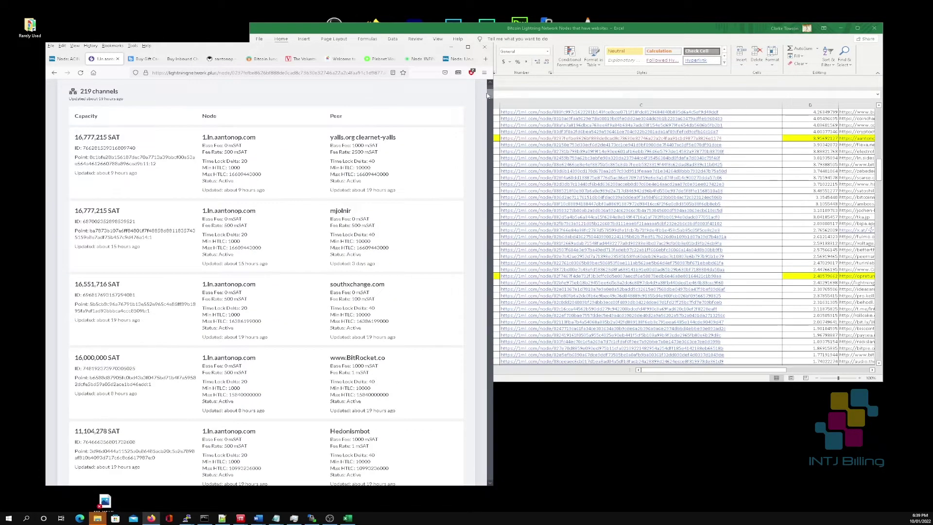
Step: Examine the full channel list of 1.ln.aantonop.com from the smallest capacities back up to the largest
left_click_drag(489, 95, 504, 479)
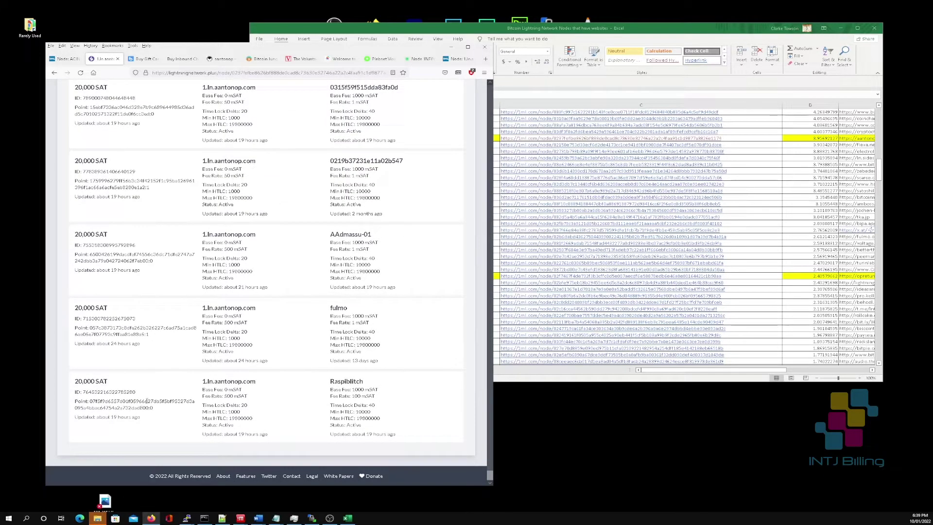
scroll(204, 312, "up", 10)
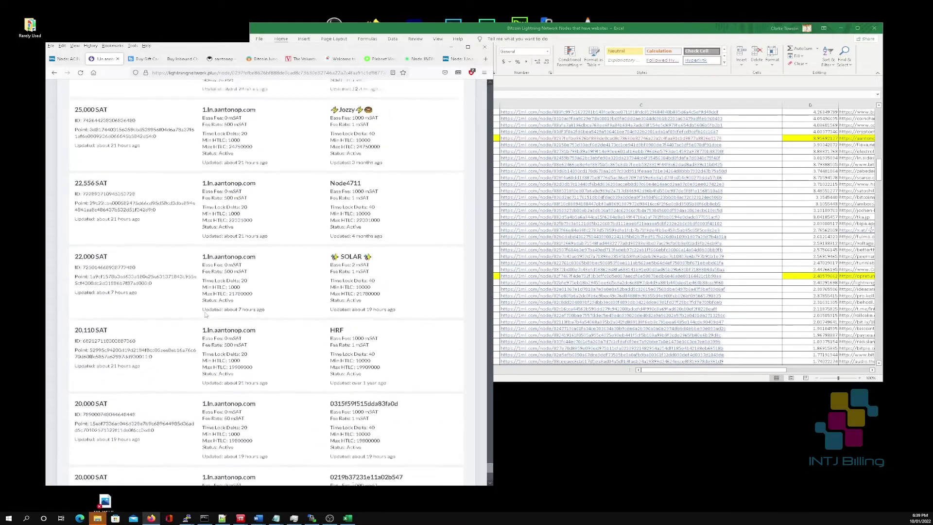
scroll(204, 312, "up", 1)
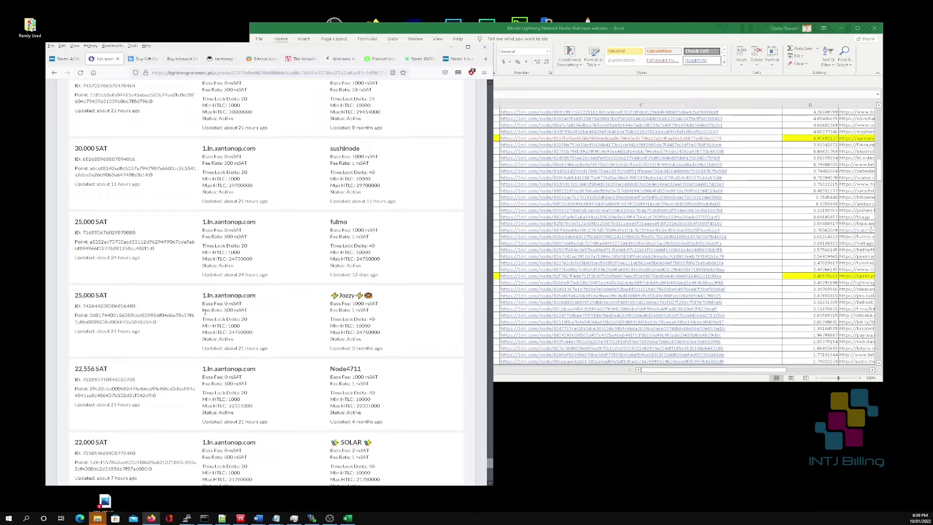
scroll(205, 312, "up", 5)
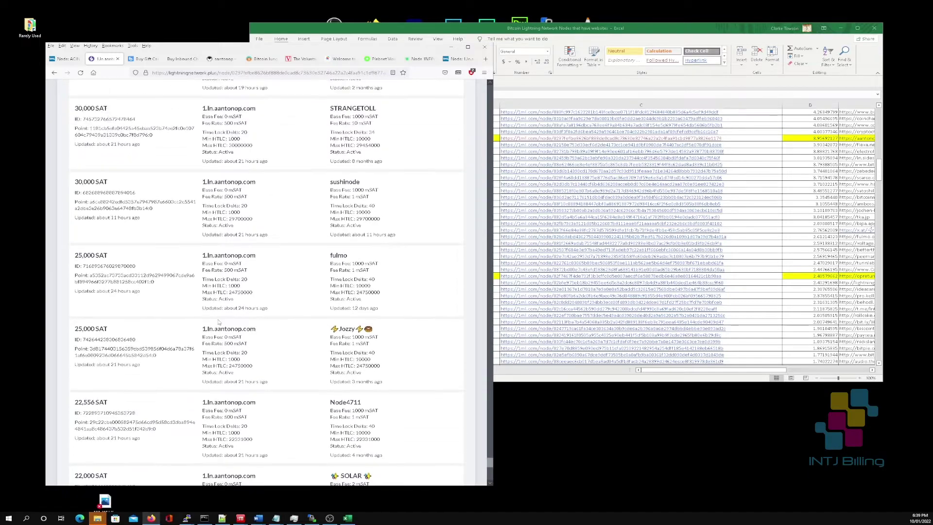
scroll(219, 321, "up", 5)
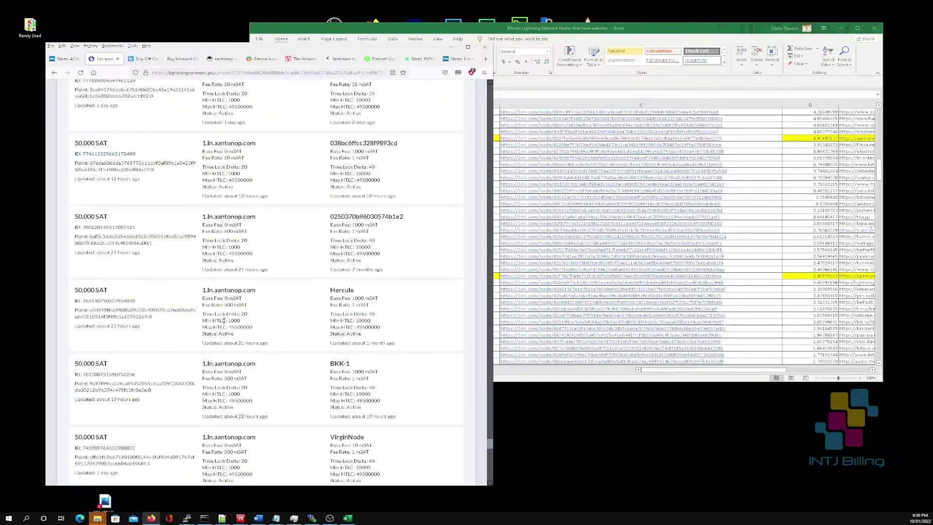
scroll(223, 320, "up", 10)
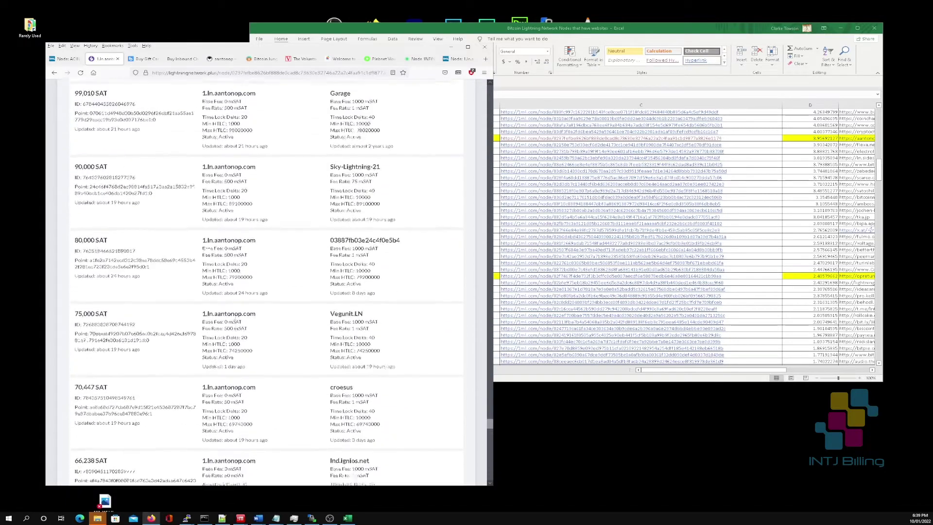
scroll(235, 324, "up", 5)
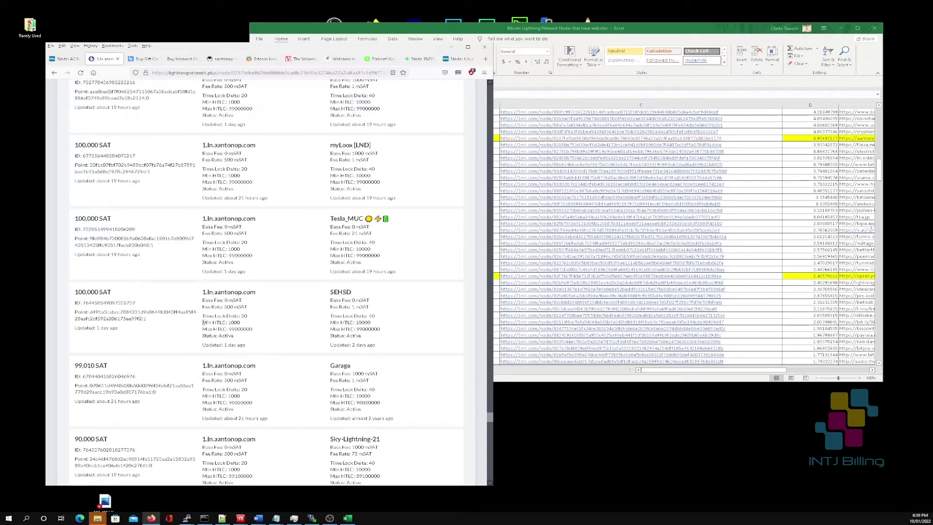
scroll(203, 323, "up", 10)
scroll(203, 322, "up", 10)
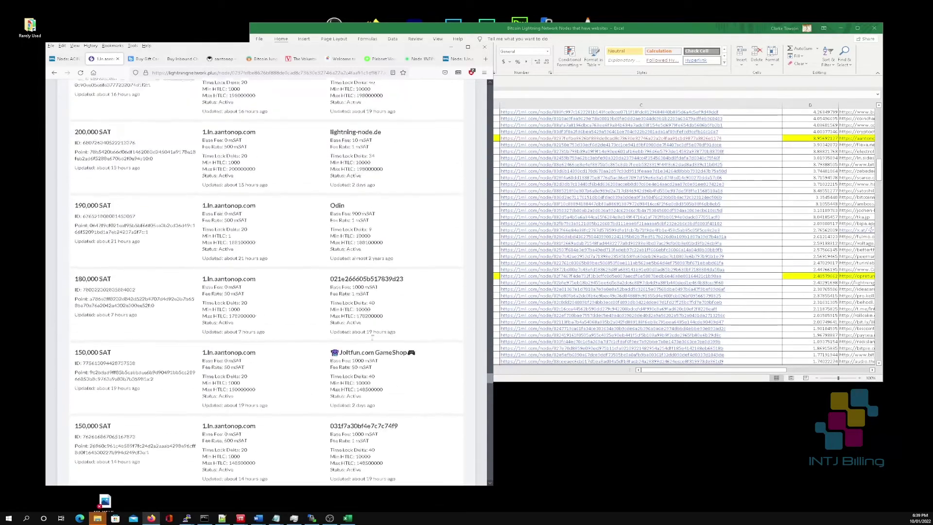
left_click_drag(491, 383, 468, 123)
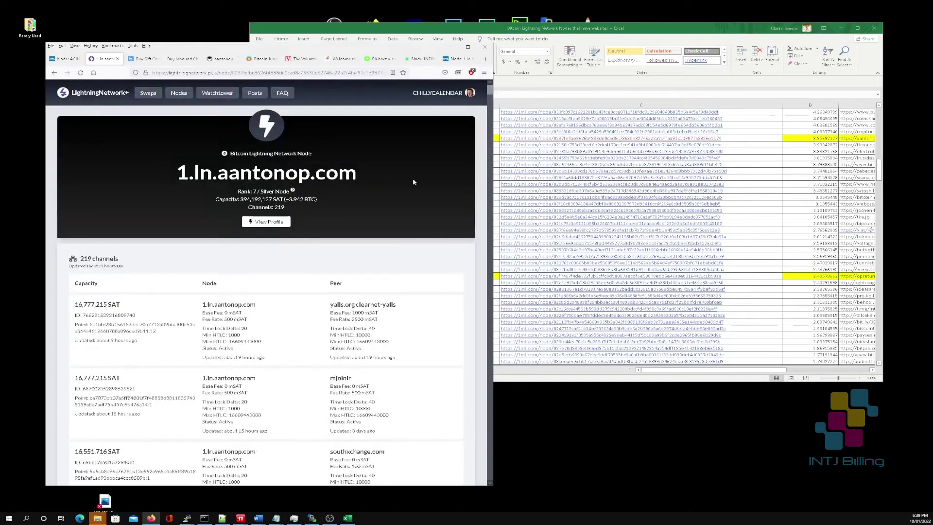
Step: Switch back to the Excel workbook and return to the high-level findings above the node list
left_click(546, 31)
scroll(501, 238, "up", 10)
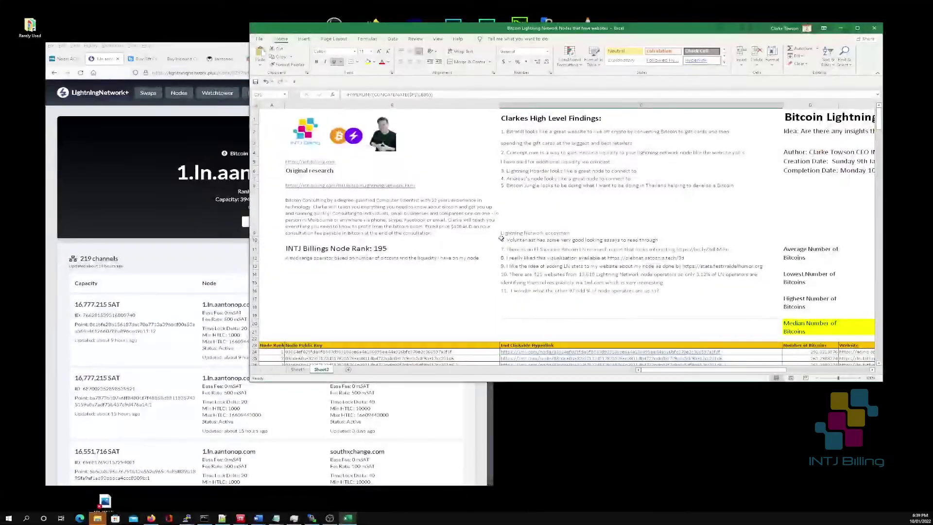
left_click(575, 170)
Step: View the Bitcoin Jungle website in the browser down to the Galoy section, and select finding 5 in the Excel findings
left_click(223, 59)
left_click(261, 59)
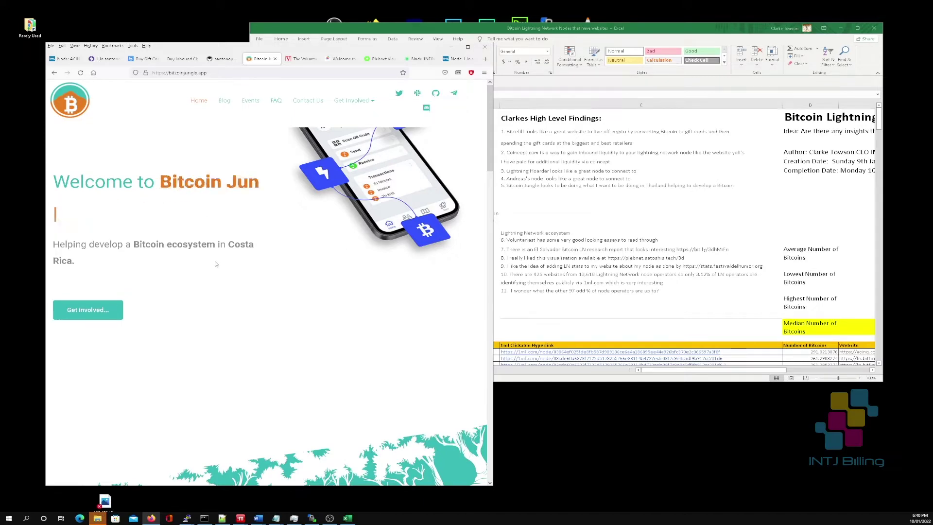
scroll(219, 253, "down", 10)
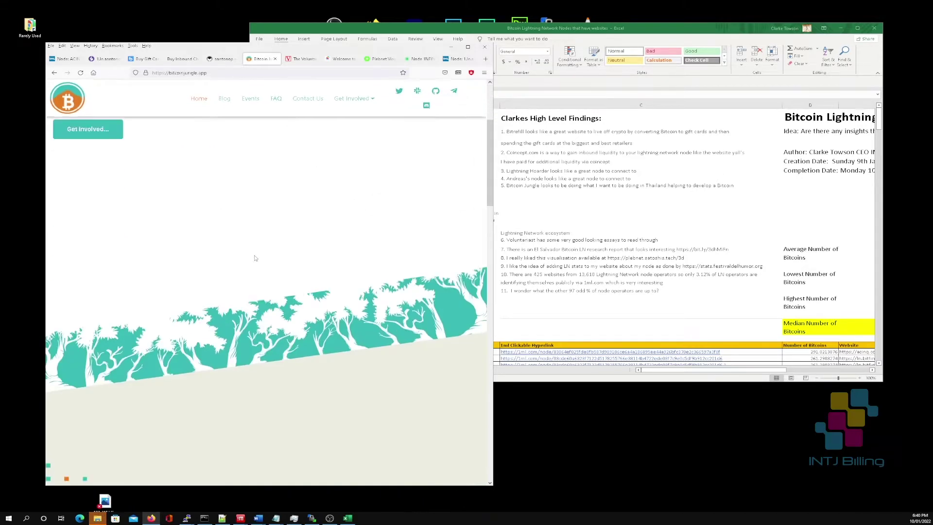
scroll(255, 258, "down", 1)
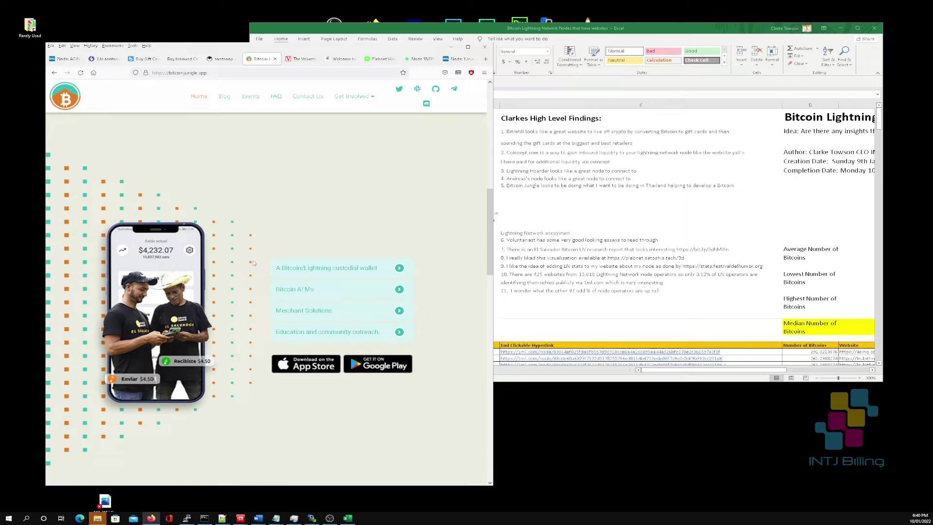
scroll(253, 263, "up", 10)
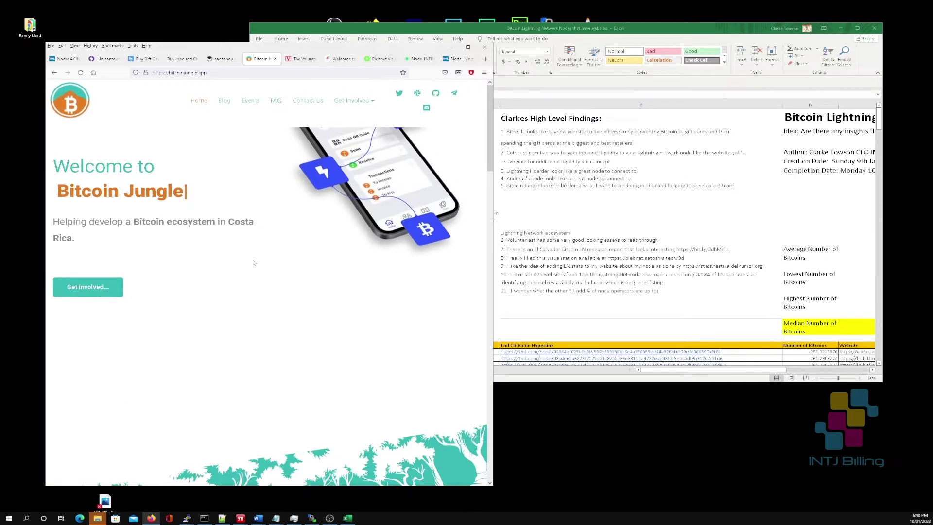
scroll(252, 263, "down", 7)
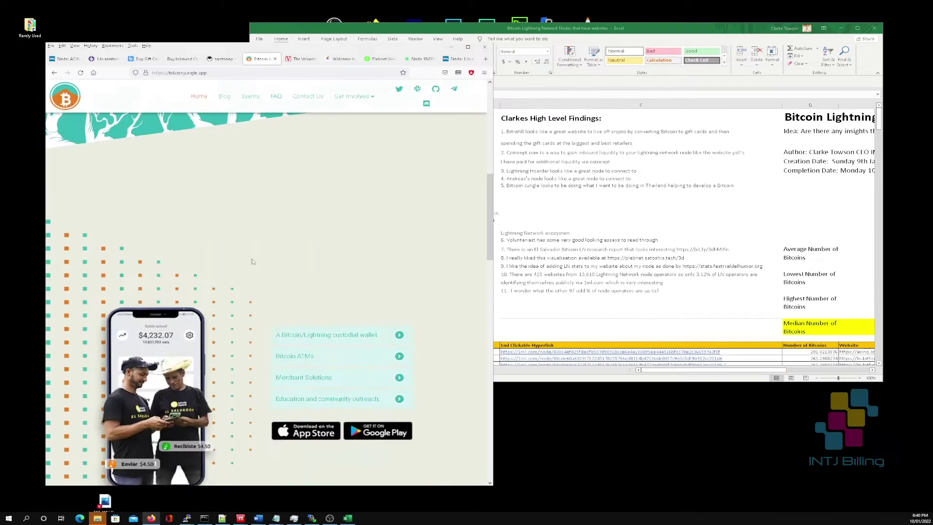
scroll(252, 262, "down", 6)
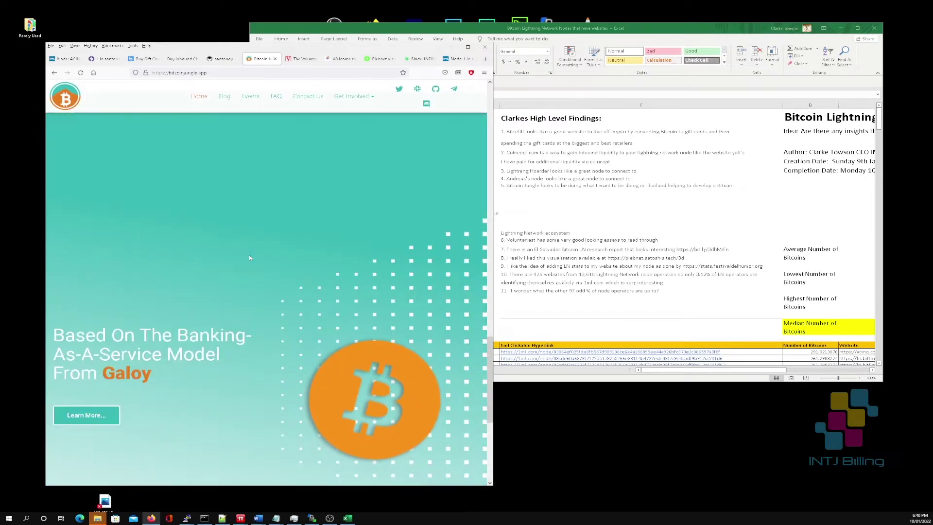
scroll(249, 258, "down", 3)
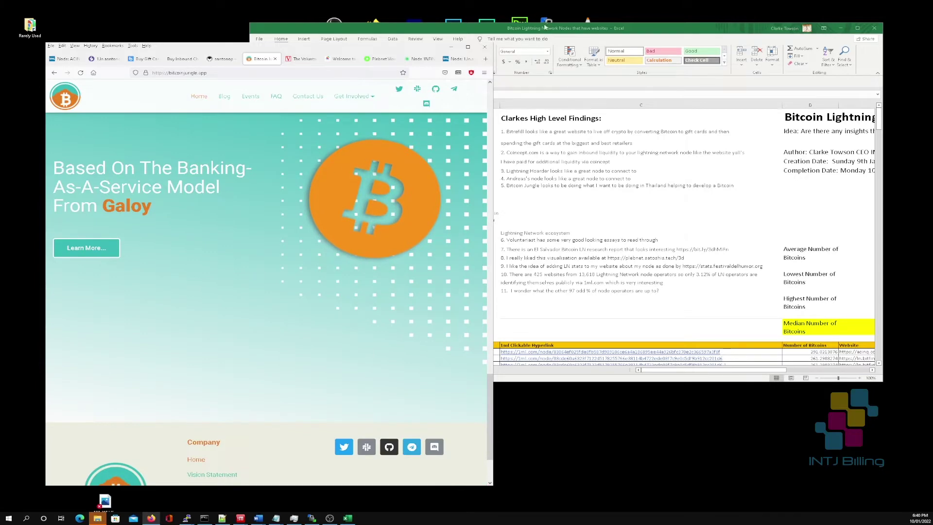
left_click(592, 171)
left_click(590, 186)
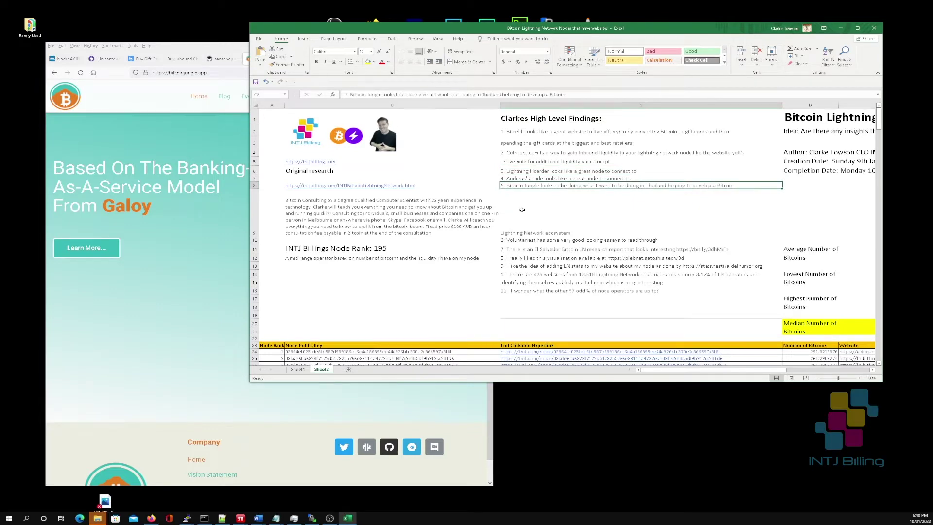
Step: Select finding 6 in the workbook, and view the Voluntaryist website in the browser down to its image of the week and back up
left_click(538, 240)
left_click(157, 123)
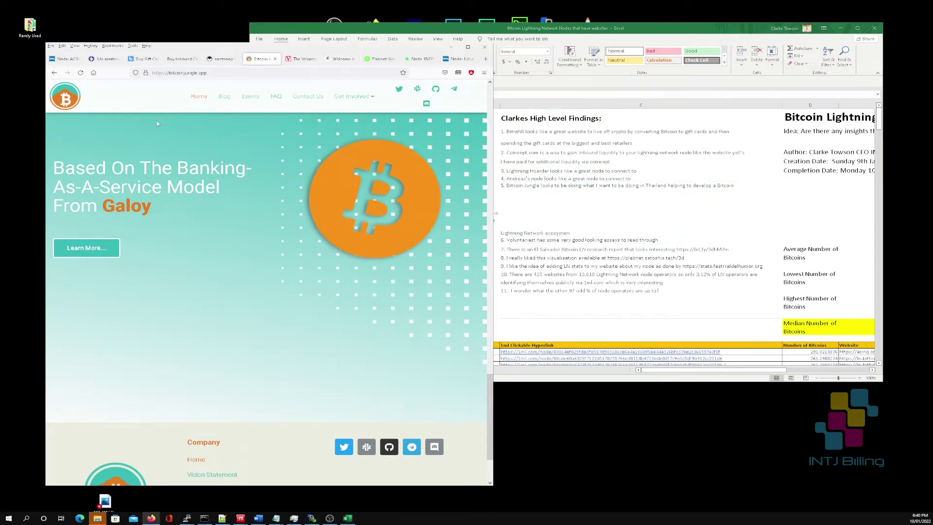
left_click(303, 59)
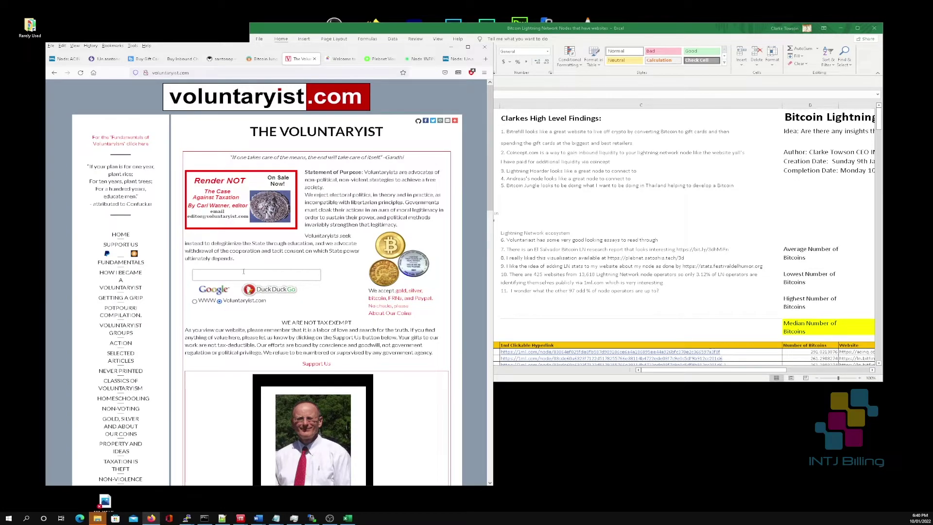
scroll(246, 271, "down", 3)
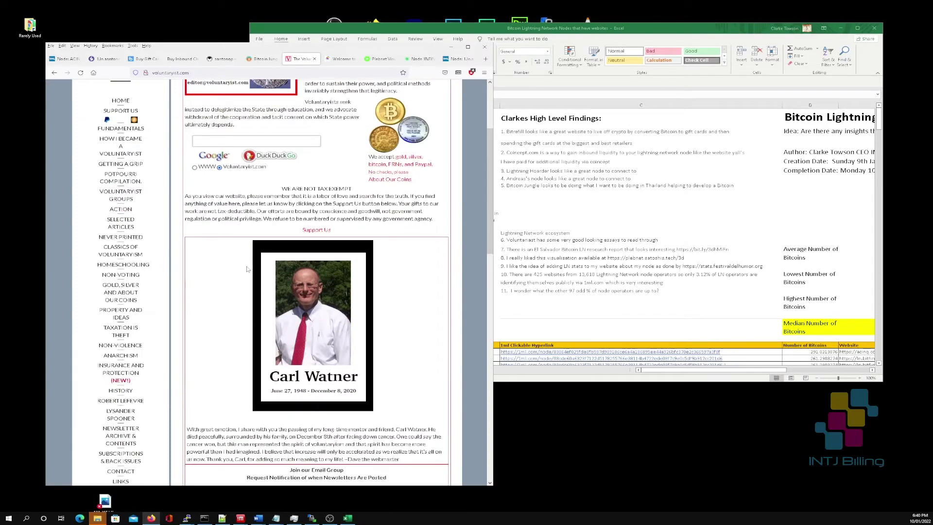
scroll(246, 270, "down", 3)
scroll(249, 266, "down", 5)
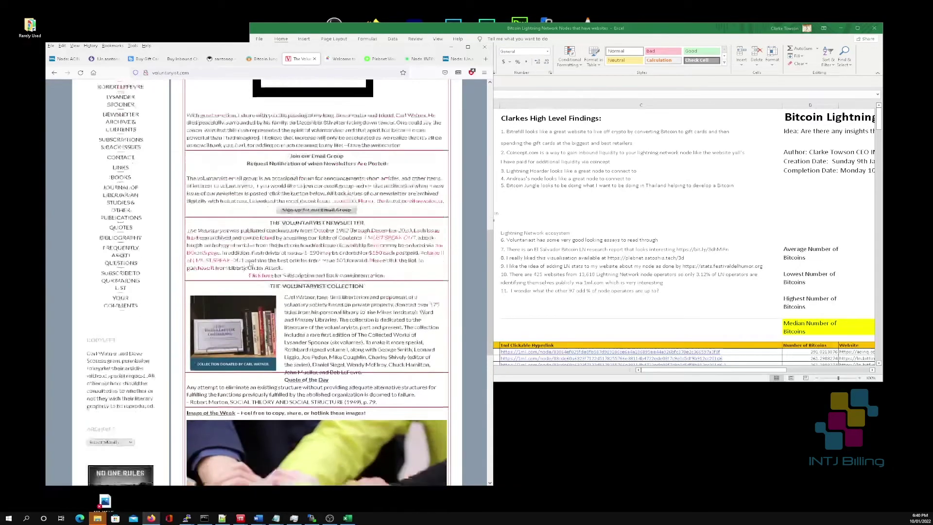
scroll(249, 263, "down", 5)
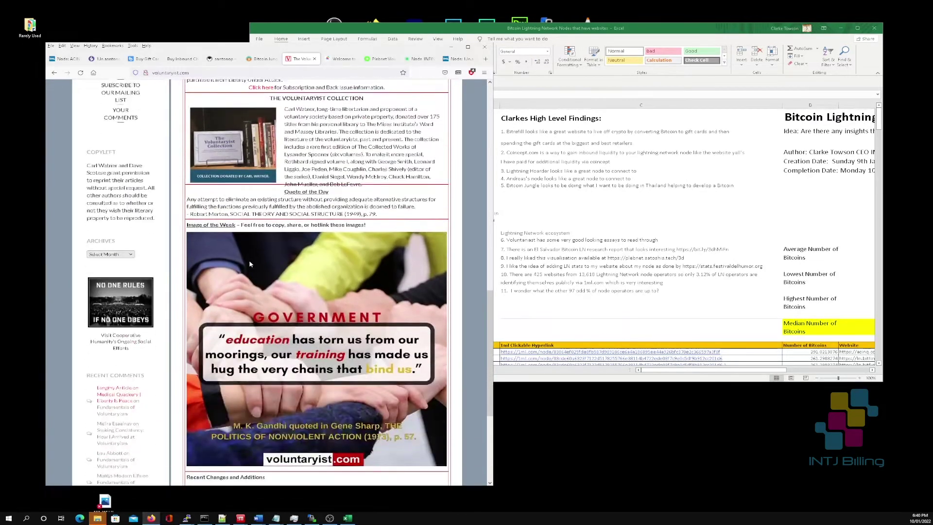
scroll(250, 263, "up", 13)
scroll(249, 263, "up", 3)
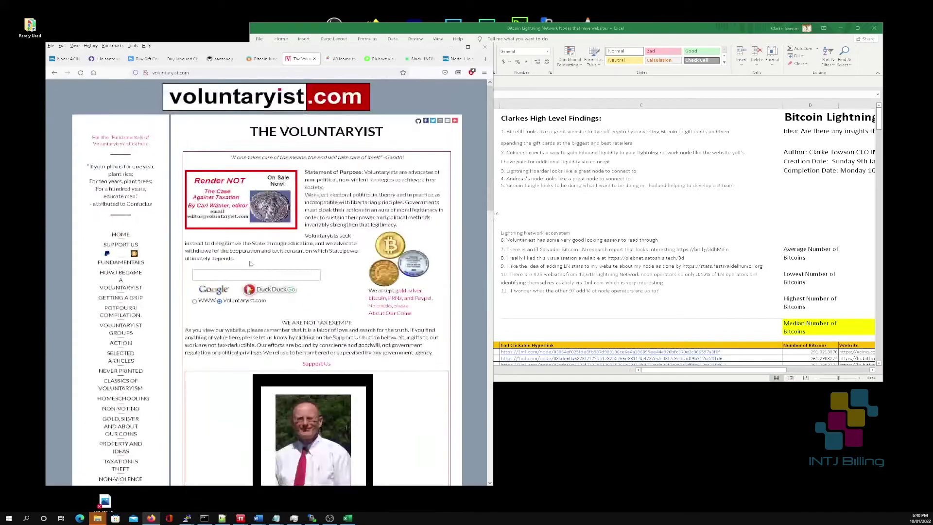
Step: Copy the link to the El Salvador Bitcoin LN research report from finding 7 in the Excel findings
left_click(637, 179)
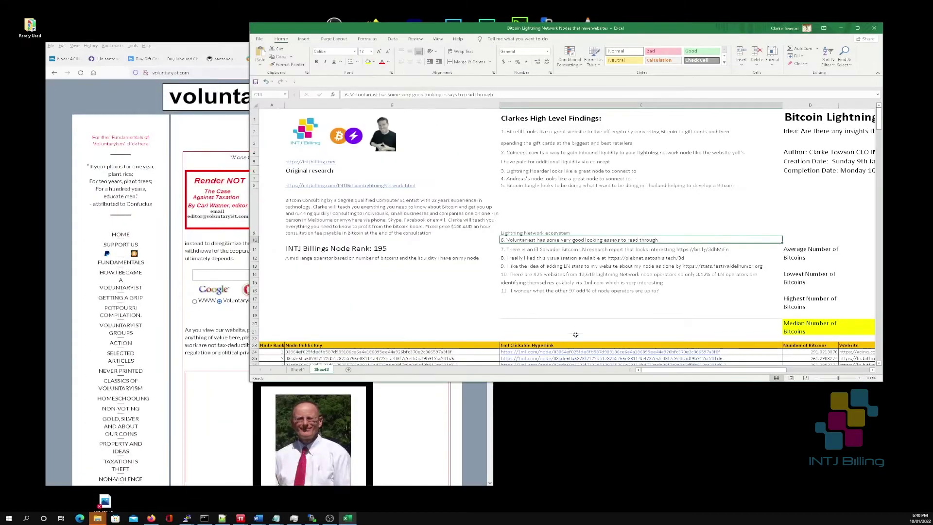
left_click(592, 248)
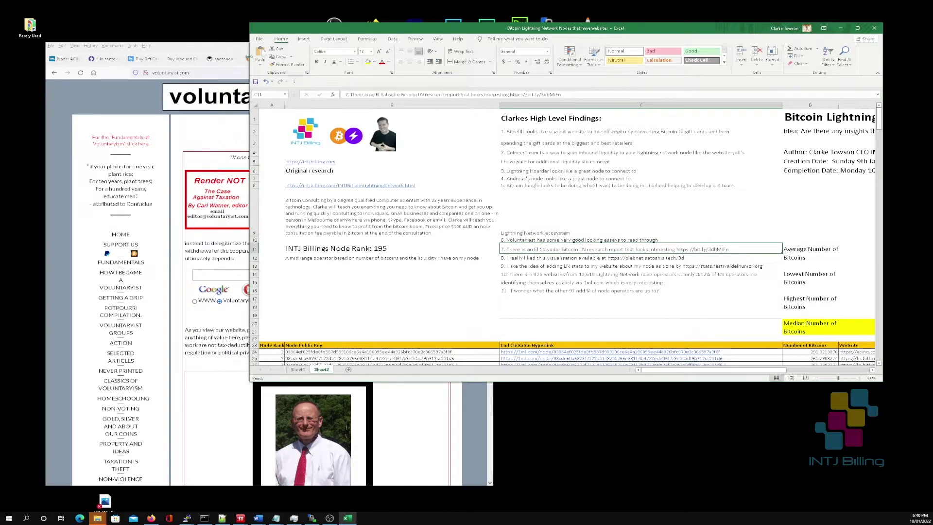
left_click(236, 49)
left_click(660, 250)
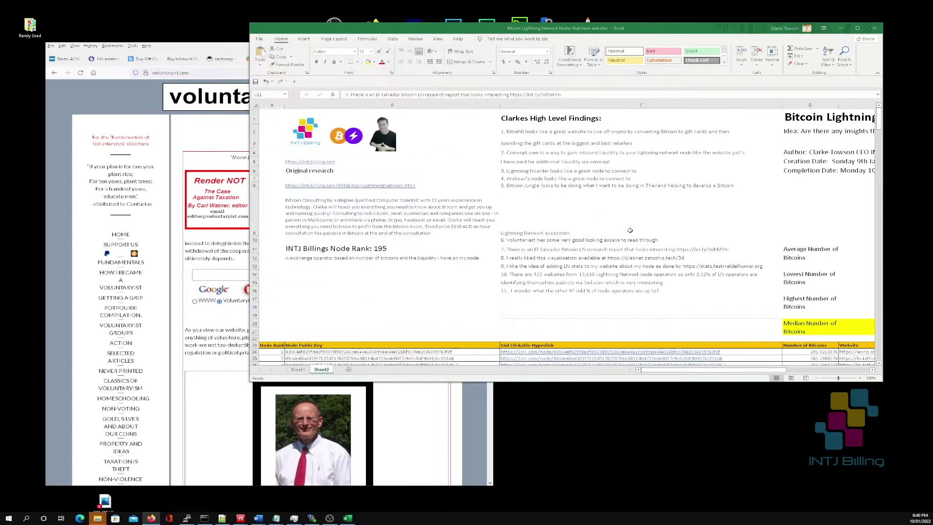
double_click(689, 249)
left_click_drag(676, 249, 729, 248)
key("ctrl+c")
Step: Open the copied El Salvador report link in a new browser tab
left_click(167, 51)
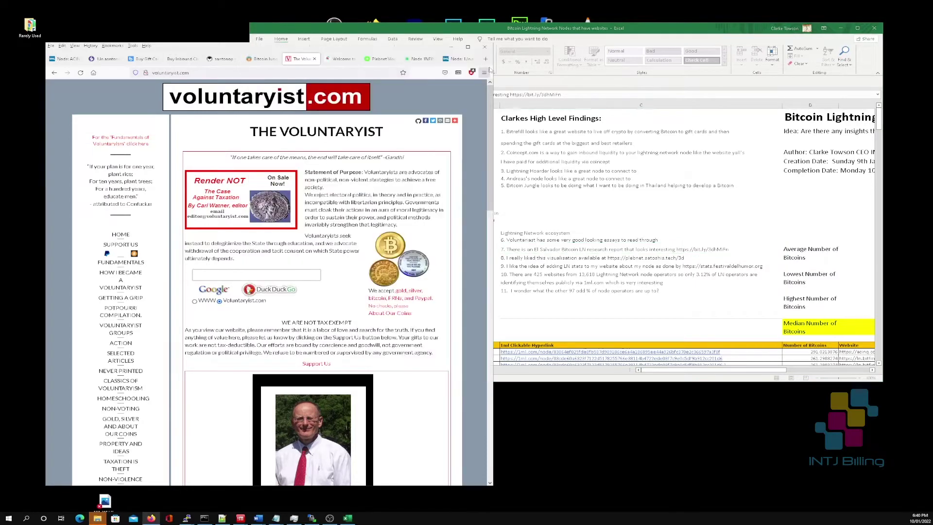
left_click(486, 58)
key("ctrl+v")
key("Return")
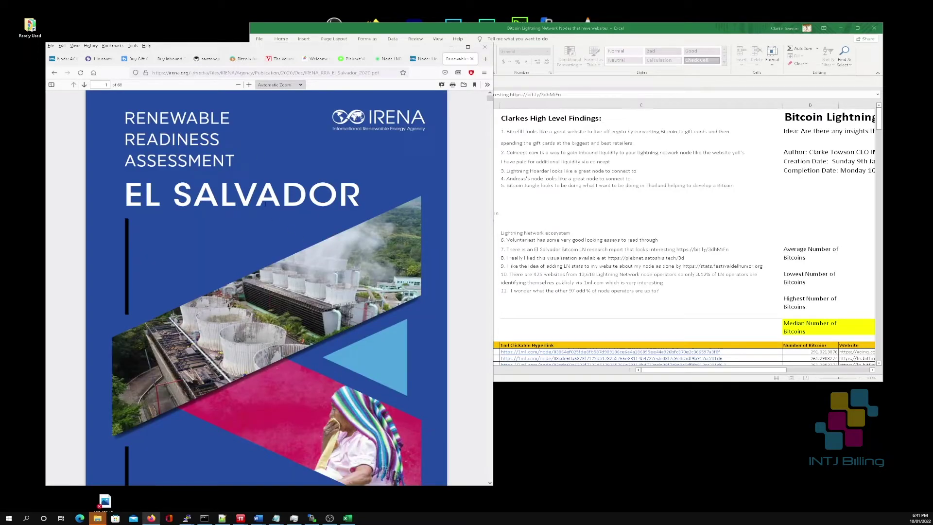
Step: Skim the IRENA El Salvador Renewable Readiness Assessment PDF down to the foreword and return to its cover
scroll(351, 221, "down", 5)
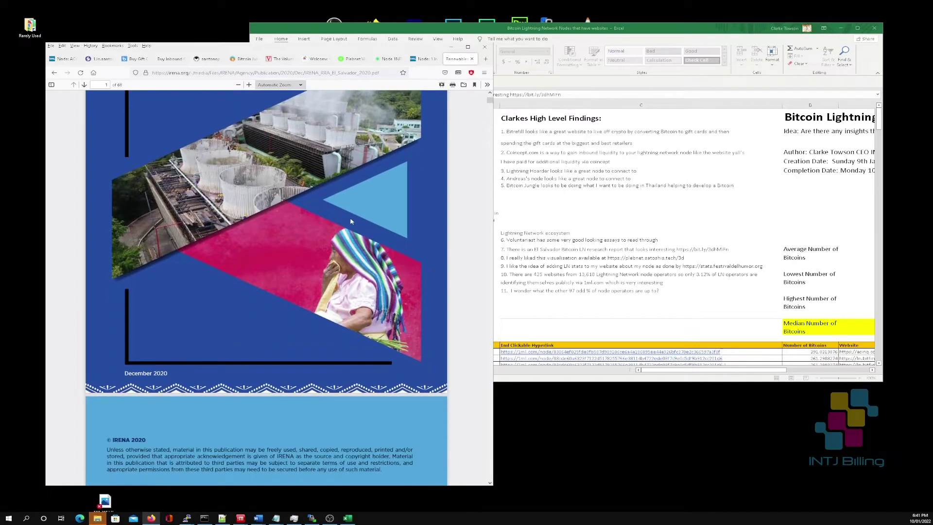
scroll(351, 221, "down", 5)
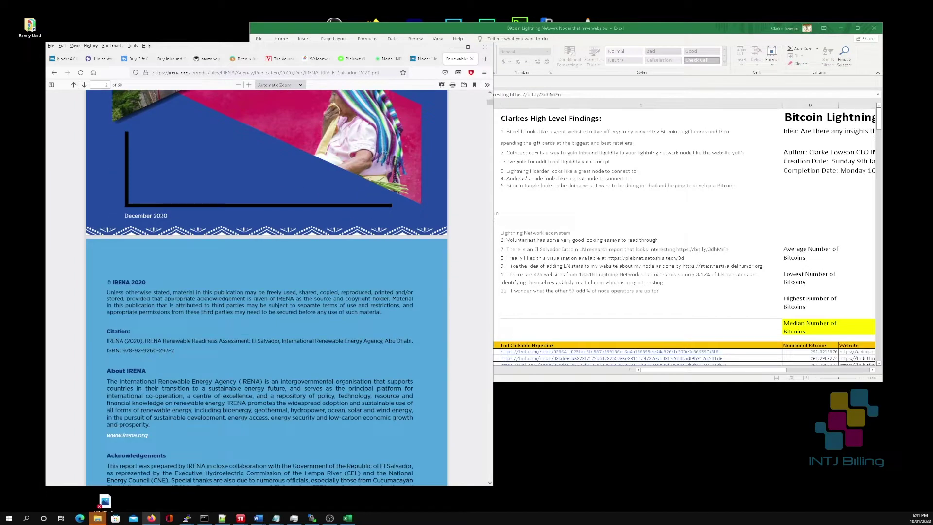
scroll(344, 264, "down", 15)
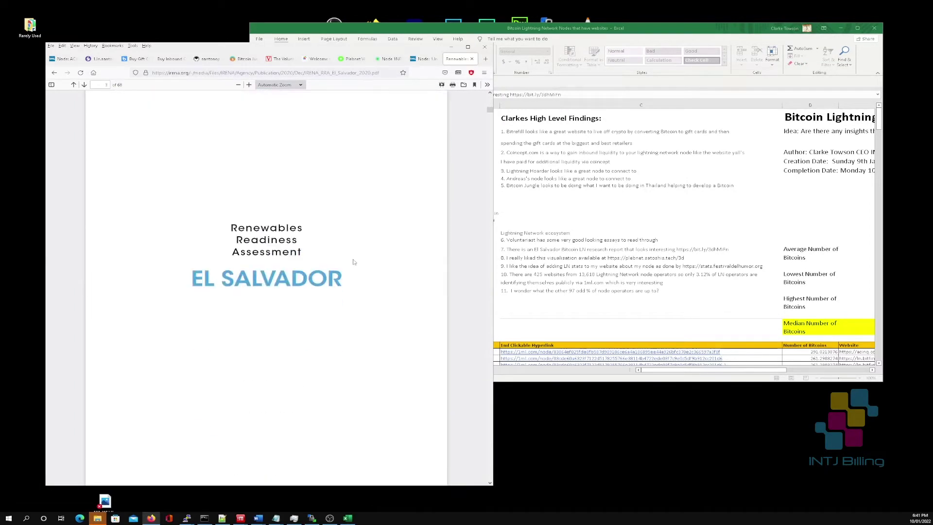
scroll(354, 262, "down", 6)
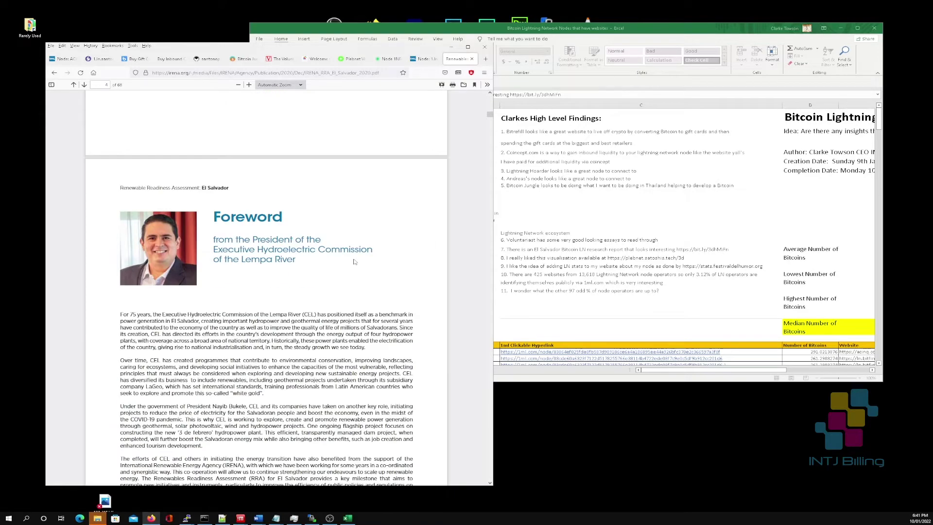
scroll(354, 262, "up", 20)
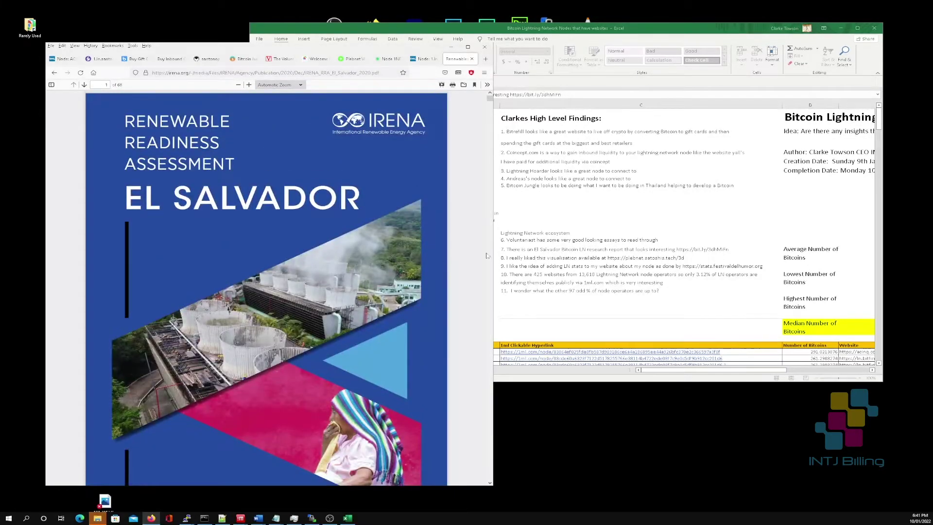
Step: Look back through the open website tabs from Coincept to Bitcoin Jungle and Voluntaryist
left_click(544, 248)
left_click(161, 49)
left_click(128, 61)
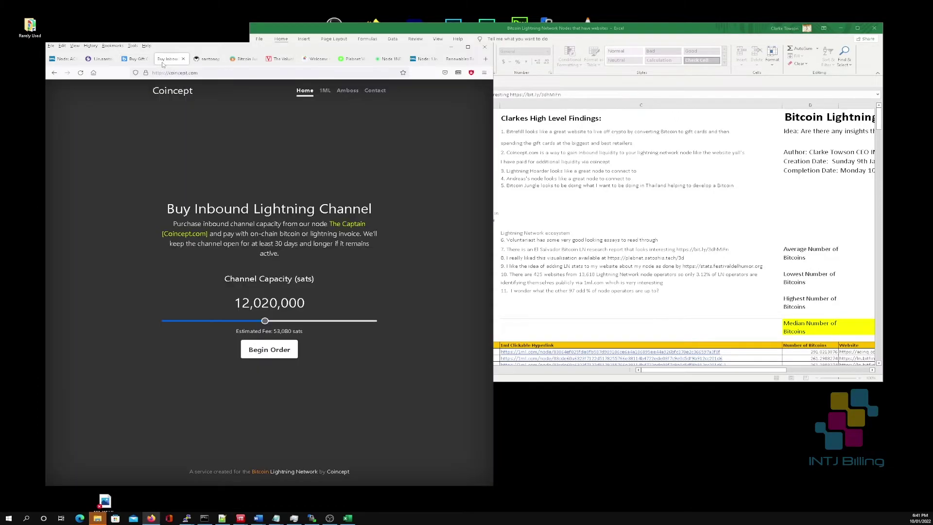
left_click(164, 60)
left_click(193, 62)
left_click(232, 63)
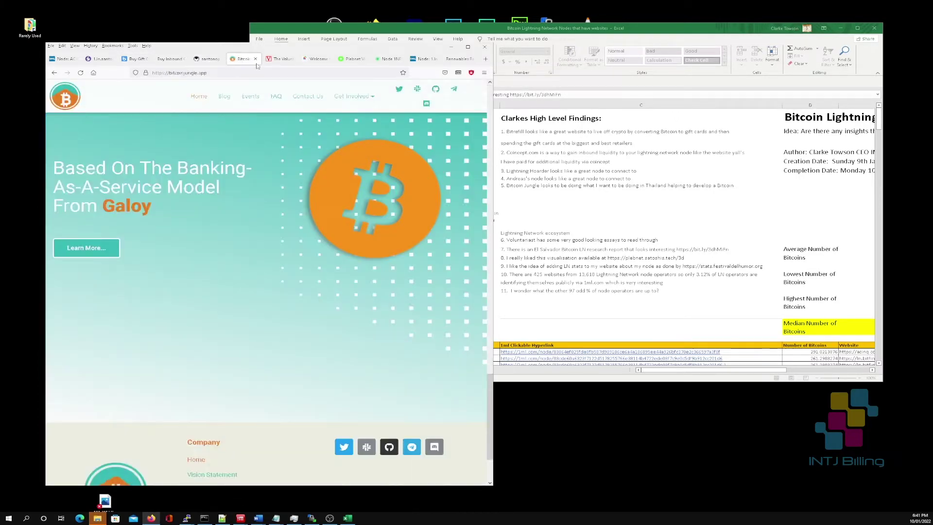
left_click(279, 61)
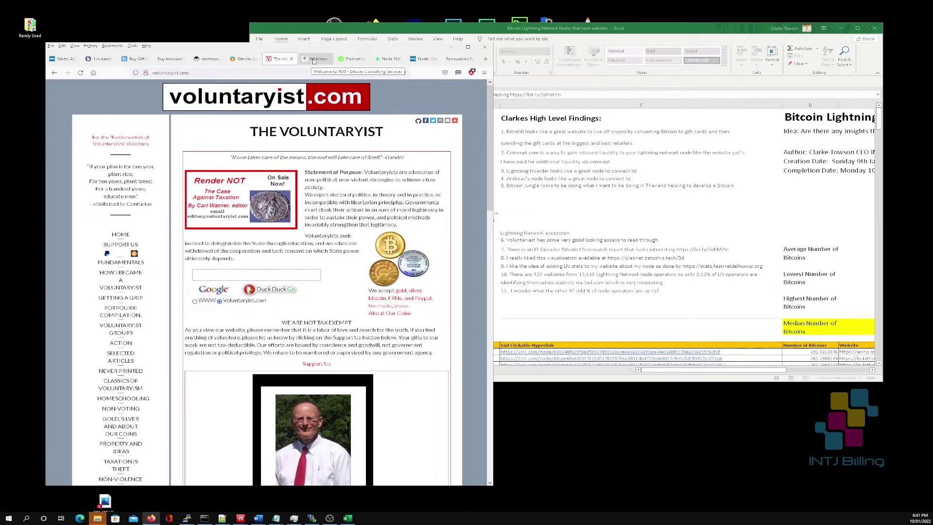
Step: Select finding 9 in the Excel findings and bring up the plebnet 3D network visualisation in the browser
left_click(563, 170)
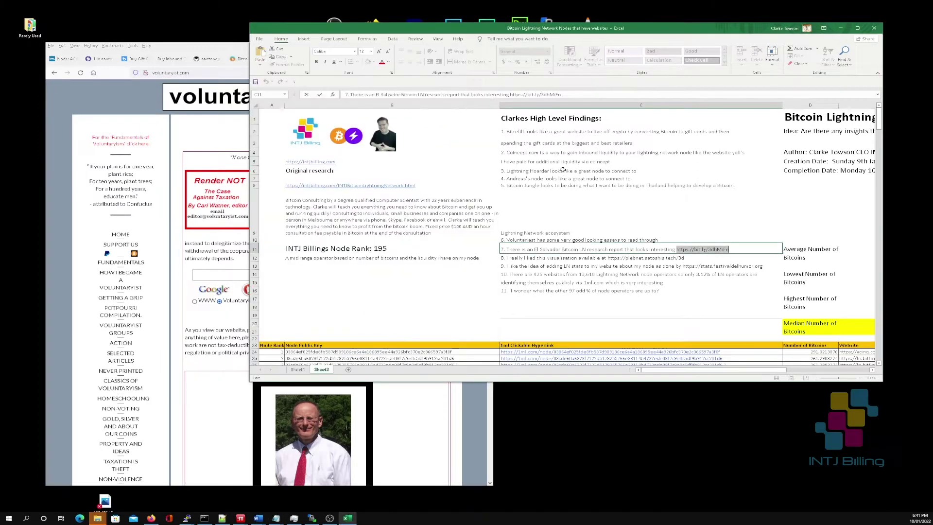
left_click(553, 266)
left_click(210, 52)
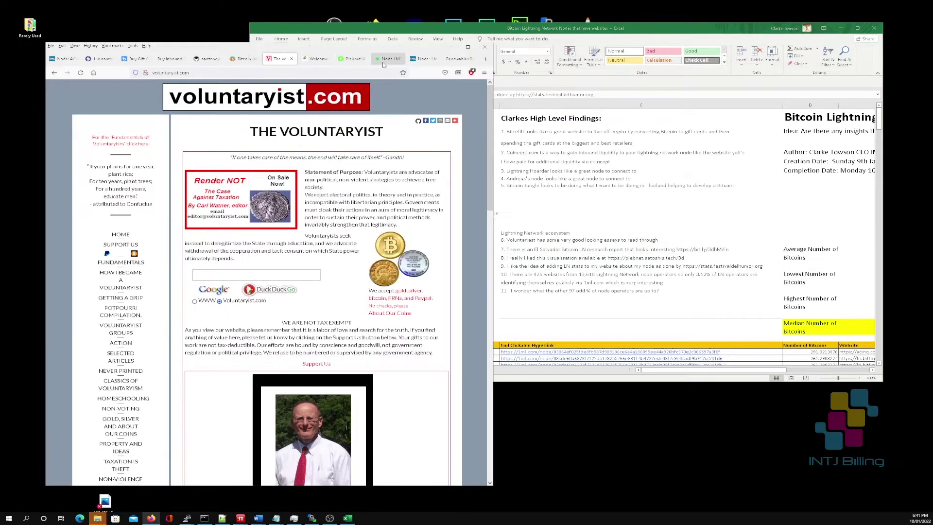
left_click(351, 59)
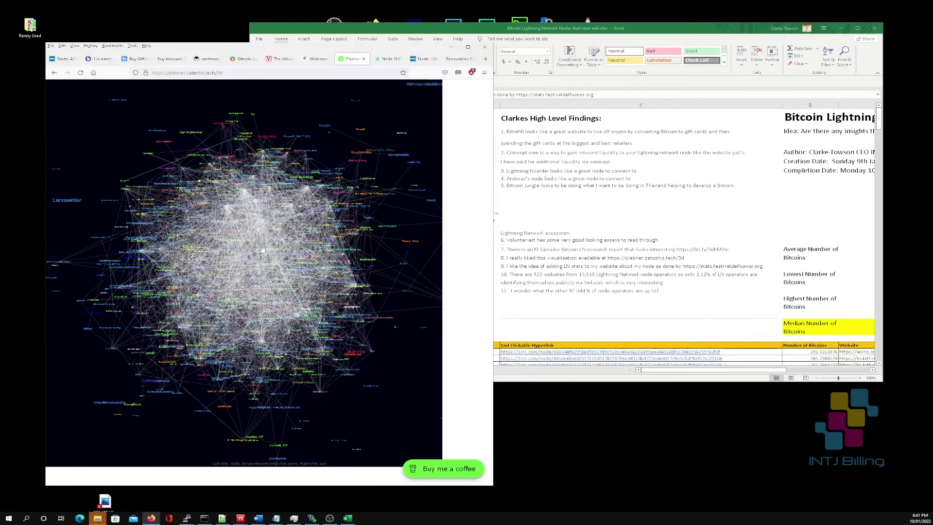
Step: Examine the node names deep inside the 3D Lightning Network graph, ending with a view of the whole network
scroll(257, 251, "up", 10)
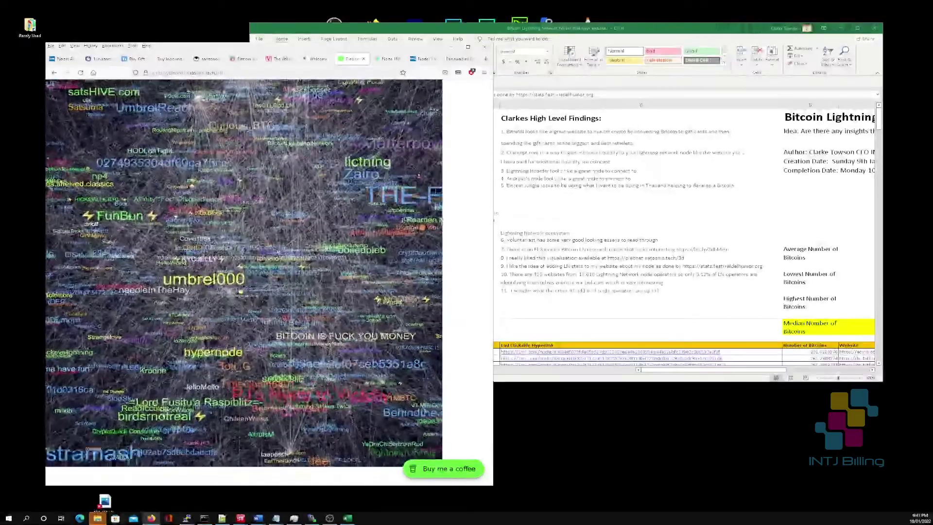
scroll(257, 251, "up", 10)
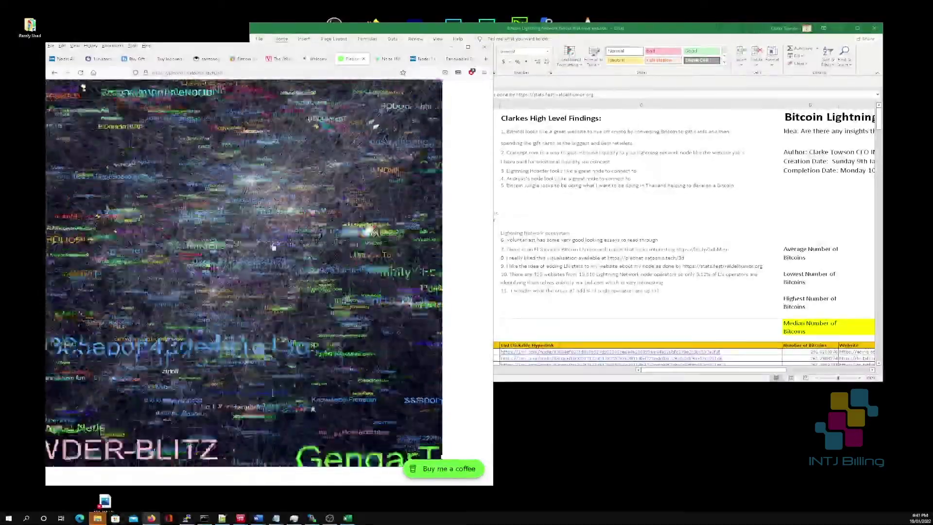
scroll(240, 245, "up", 10)
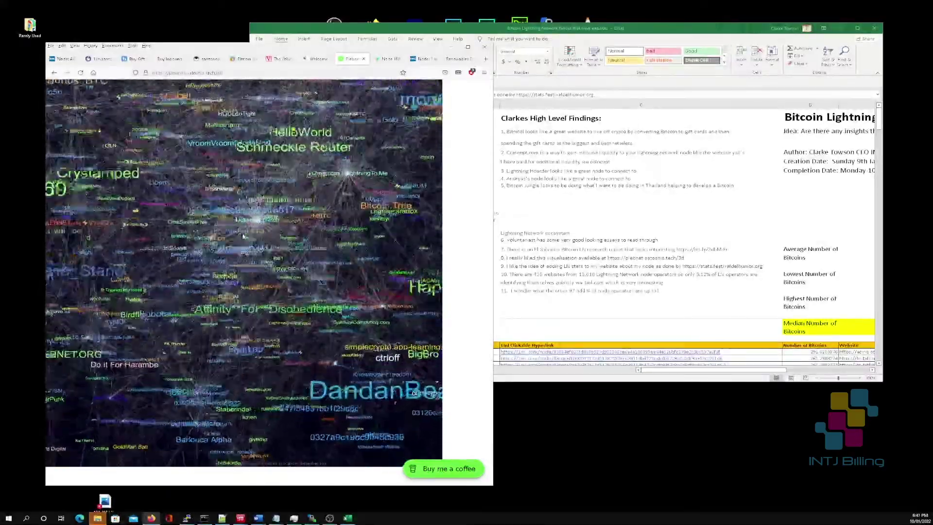
scroll(268, 237, "up", 10)
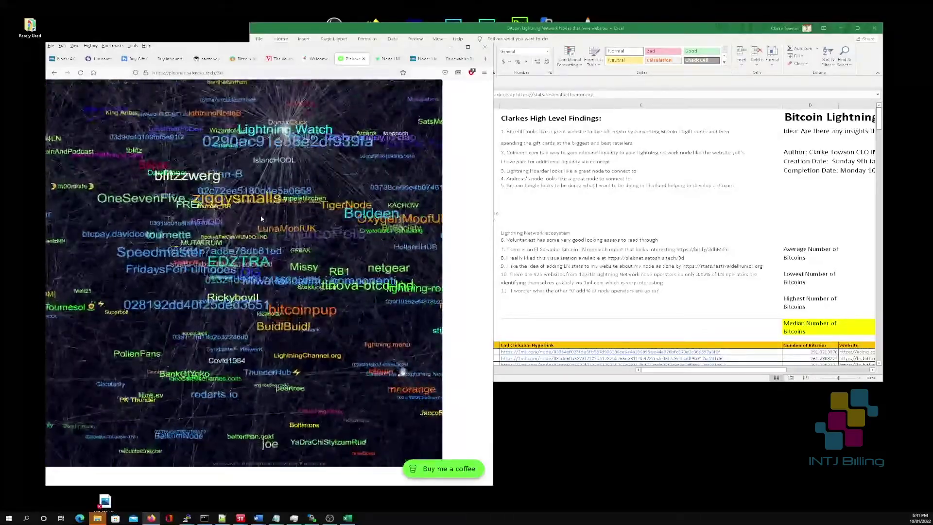
scroll(292, 228, "down", 5)
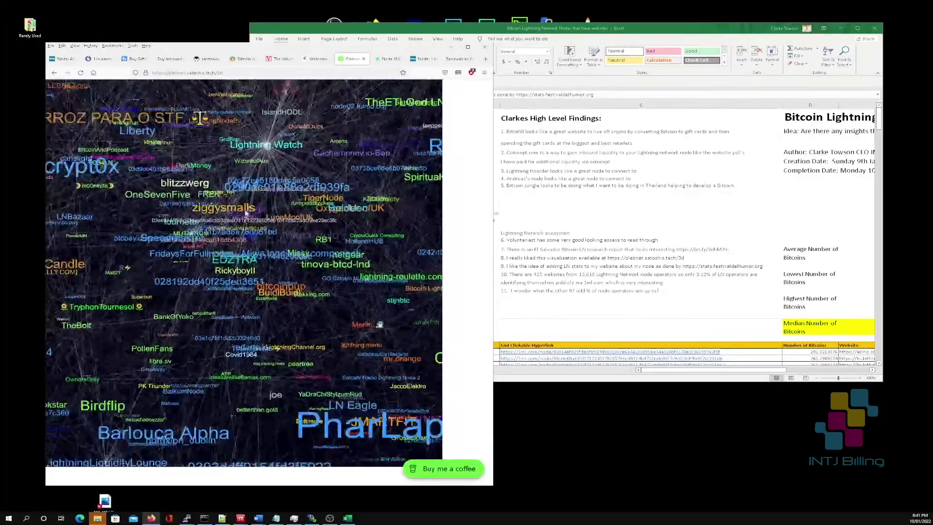
scroll(245, 212, "down", 5)
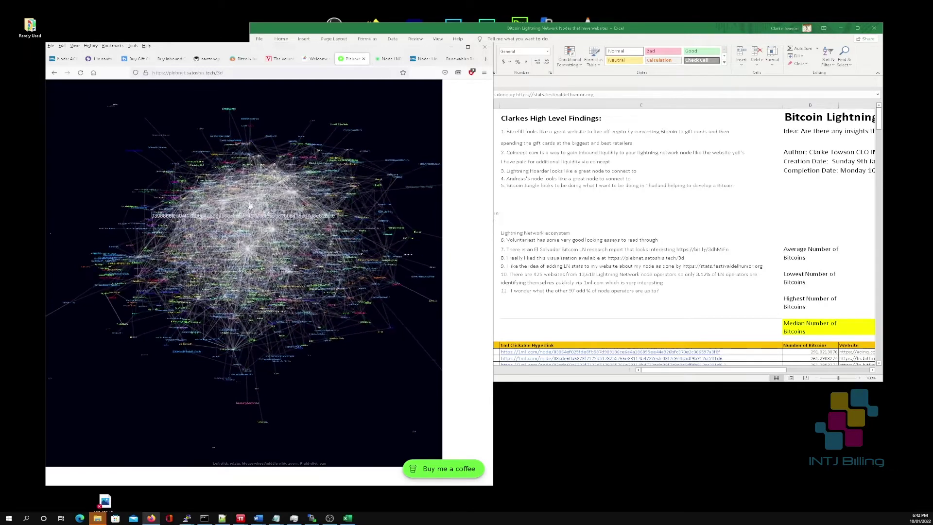
Step: Rotate the 3D network graph and inspect its node labels up close from the new angle before returning to the overview
left_click_drag(244, 220, 104, 193)
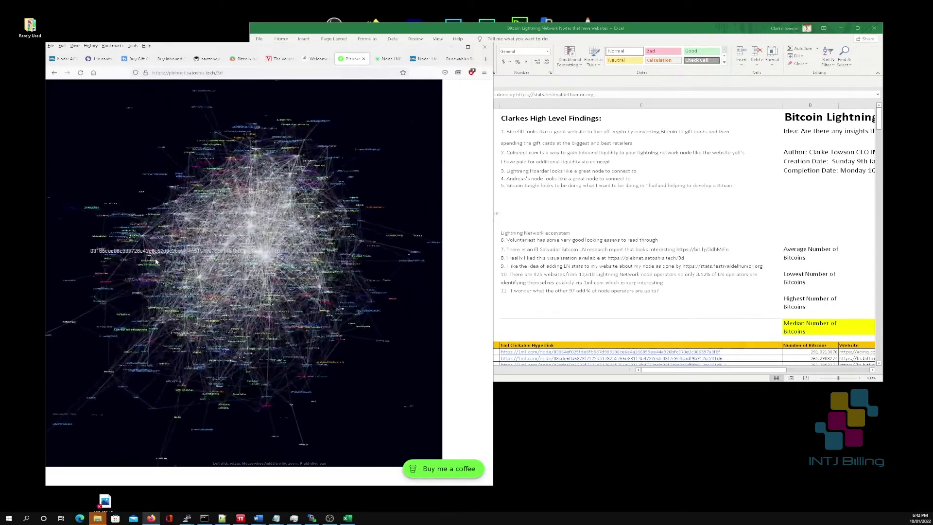
scroll(208, 357, "up", 5)
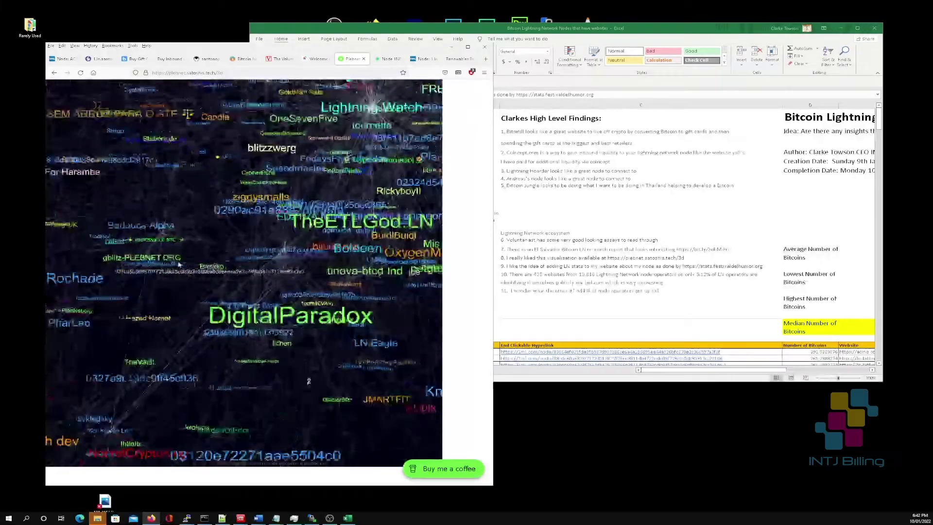
scroll(179, 265, "down", 5)
scroll(179, 265, "down", 5)
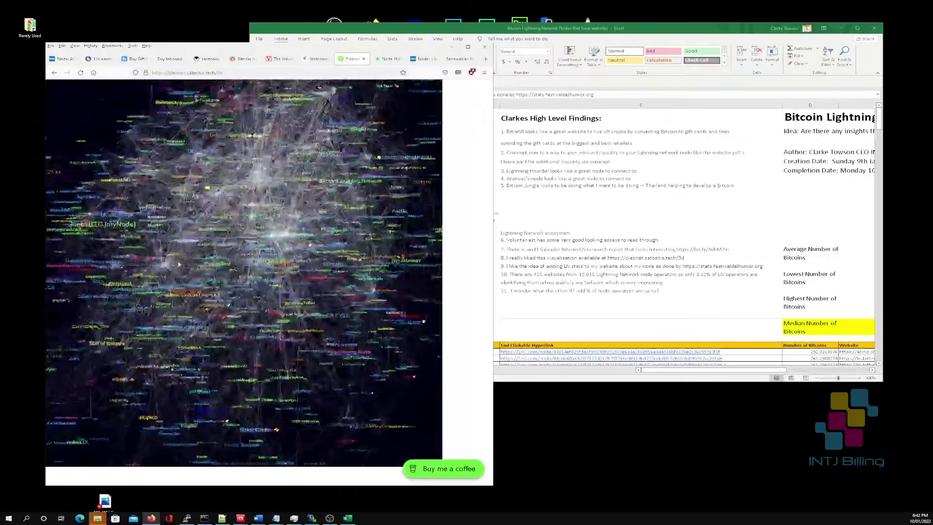
scroll(178, 265, "up", 2)
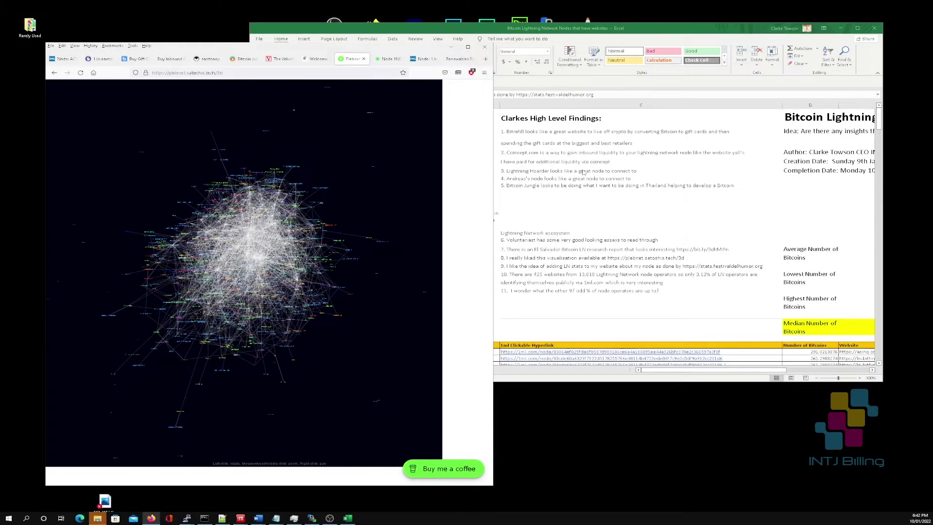
Step: Switch back to the Excel workbook and select finding 10 about node operators with websites
key("alt+Tab")
key("alt+Tab")
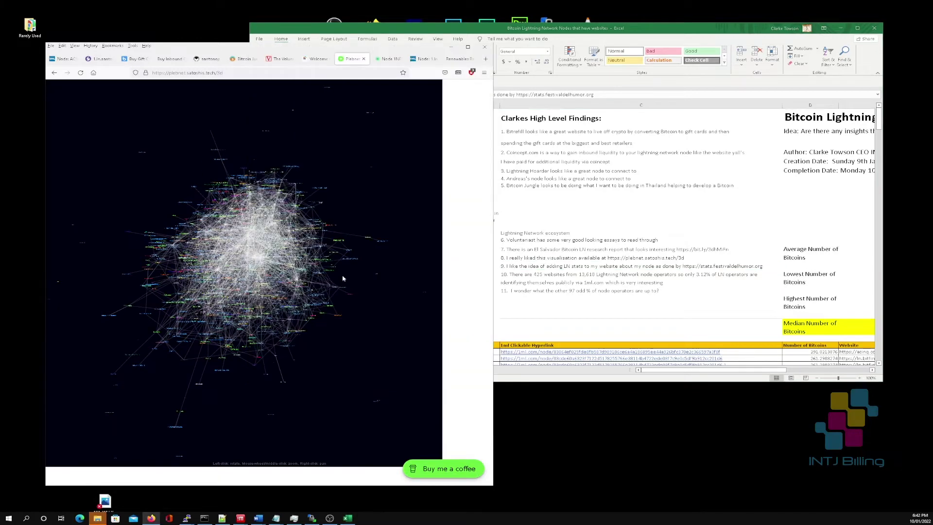
key("alt+Tab")
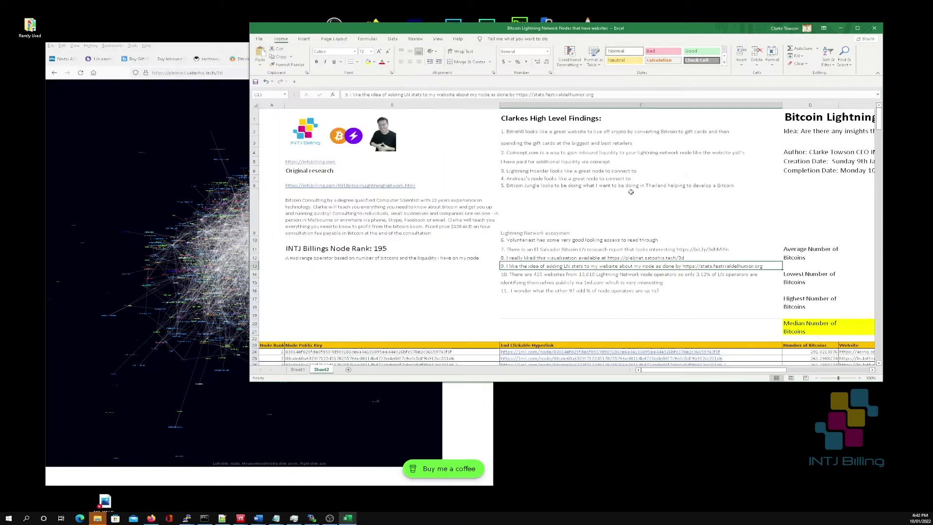
left_click(596, 275)
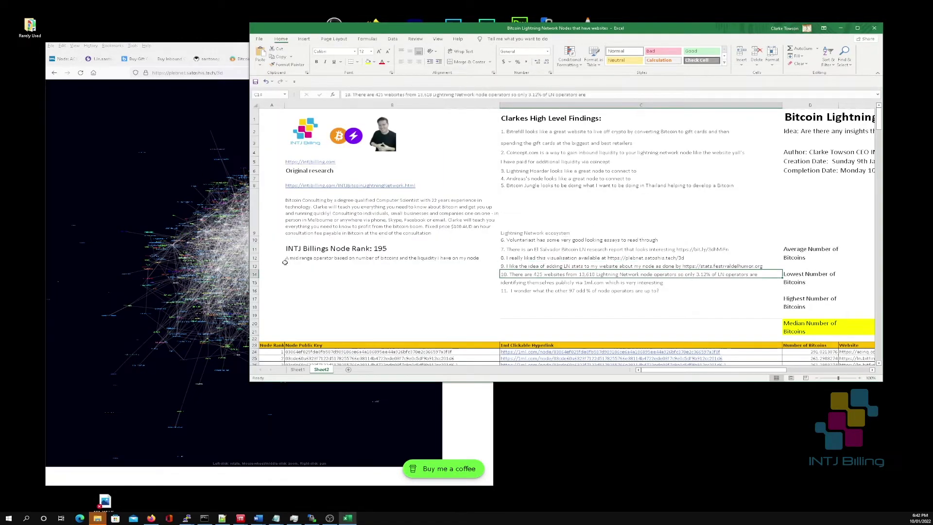
scroll(544, 247, "down", 1)
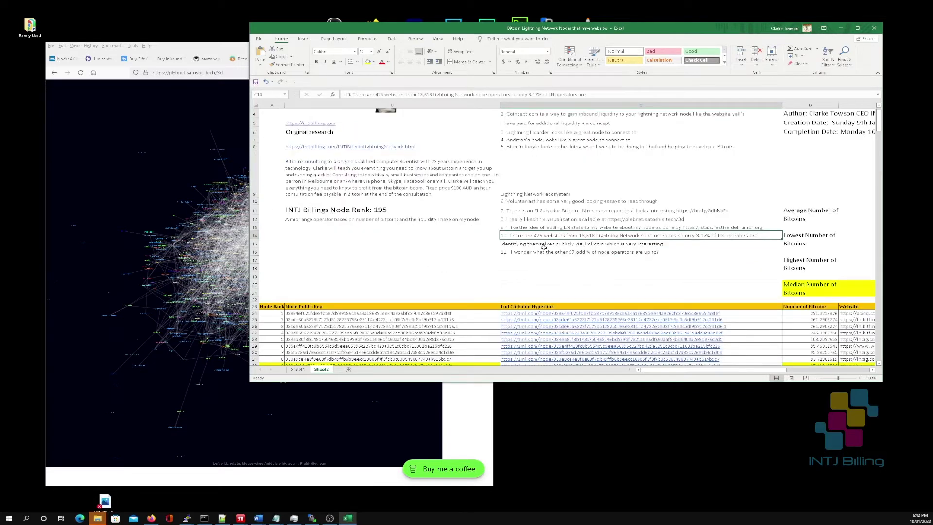
left_click(578, 228)
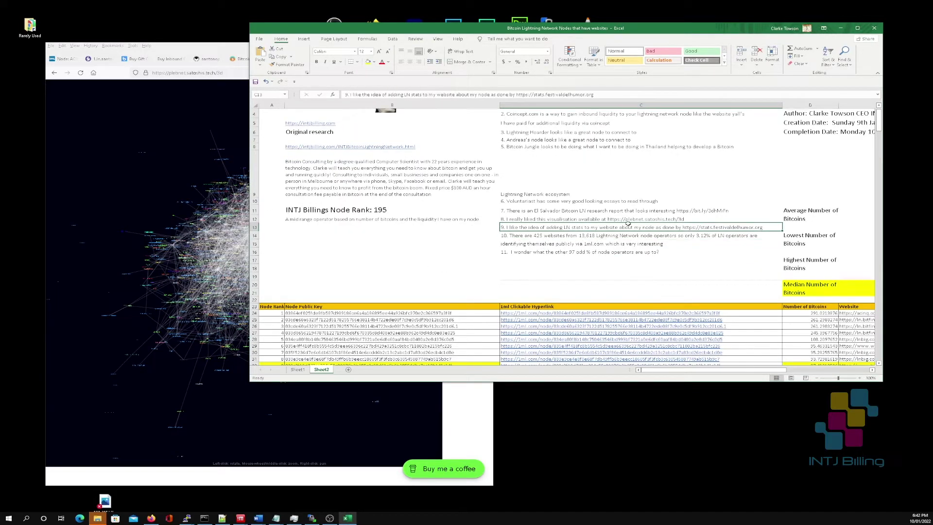
double_click(701, 228)
left_click_drag(682, 228, 779, 228)
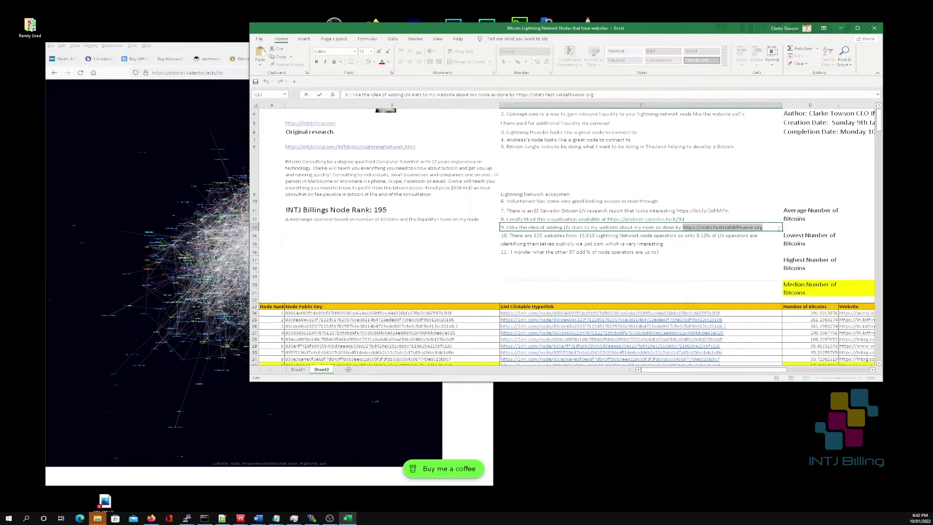
key("ctrl+c")
Step: Open the copied stats.festivaldelhumor.org address in a new browser tab and look through its Bitcoin Stats graphs
left_click(103, 139)
left_click(486, 59)
key("ctrl+v")
key("Return")
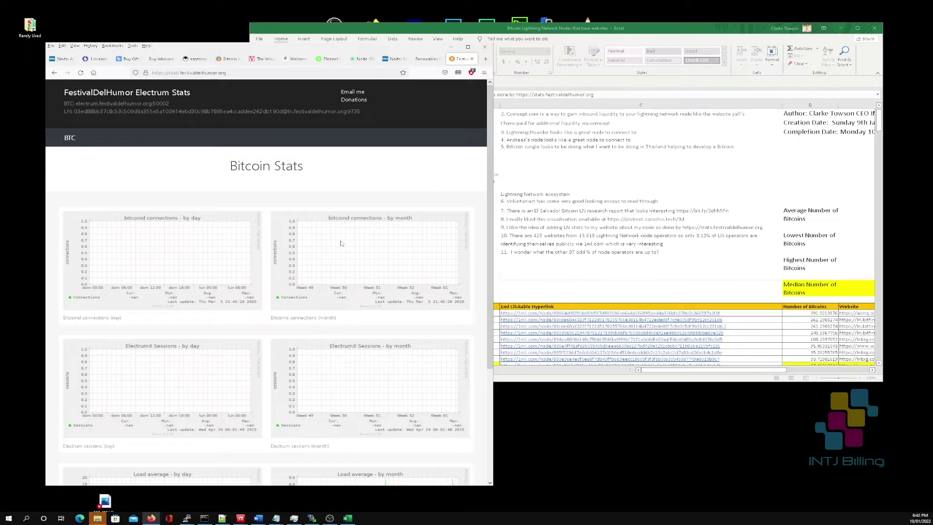
scroll(218, 370, "down", 5)
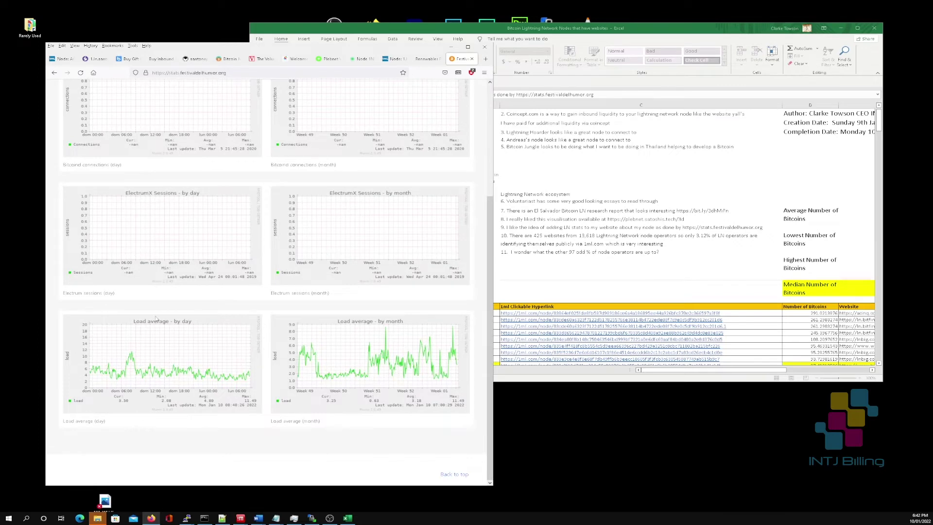
scroll(222, 359, "up", 4)
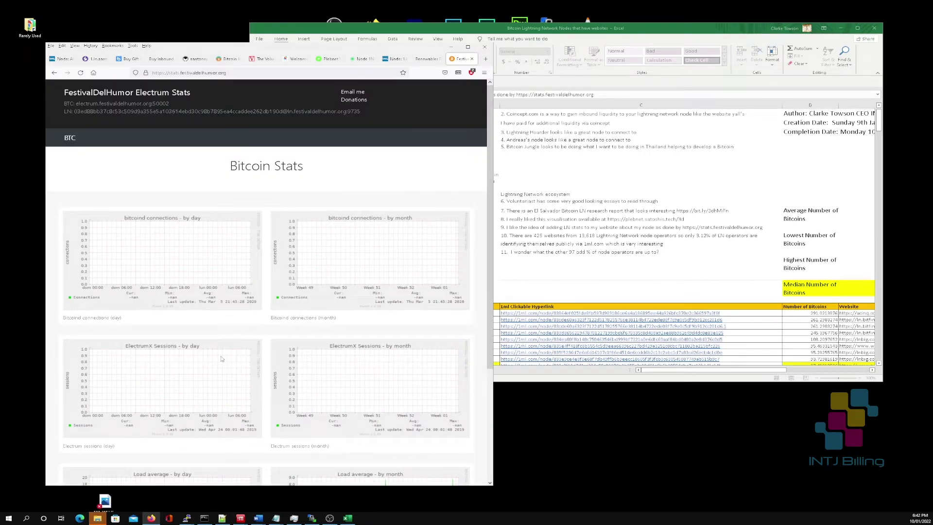
scroll(220, 359, "down", 3)
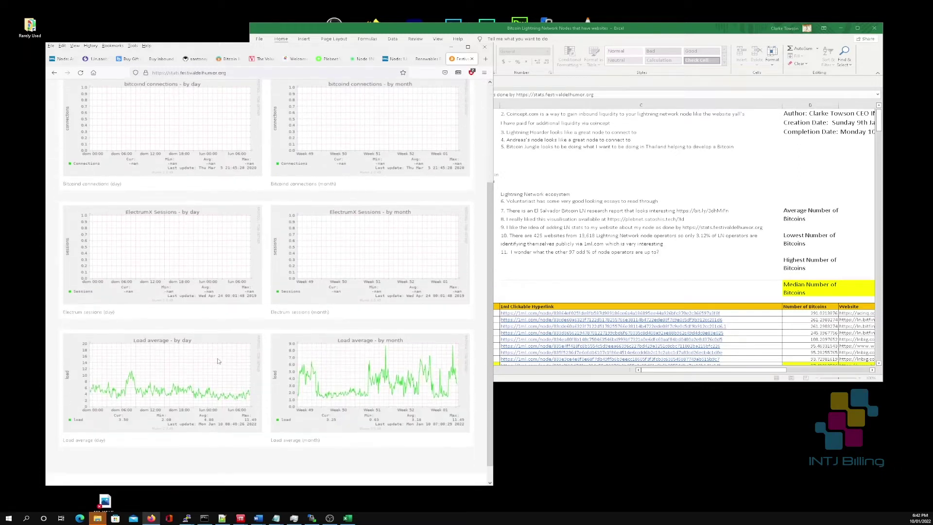
scroll(218, 360, "up", 3)
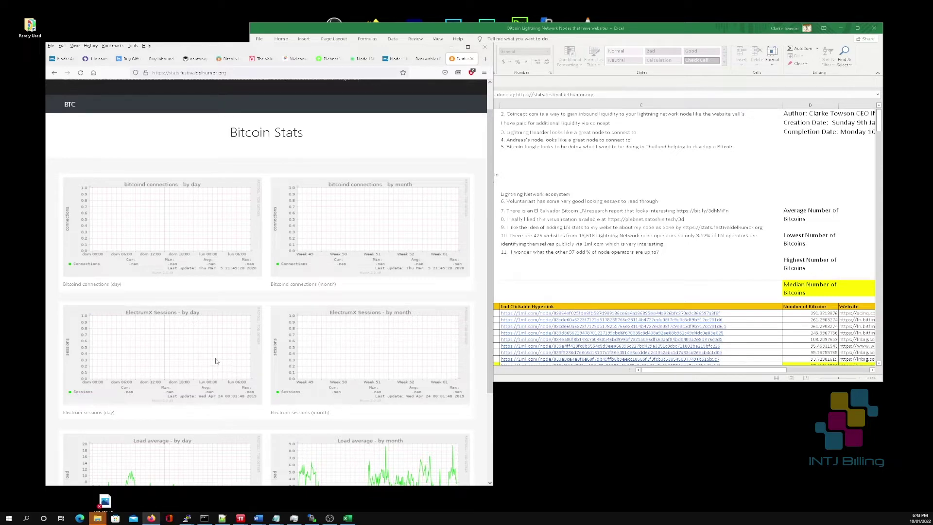
Step: Go to the open INTJ Billing website and open its Bitcoin Lightning Network page
left_click(294, 58)
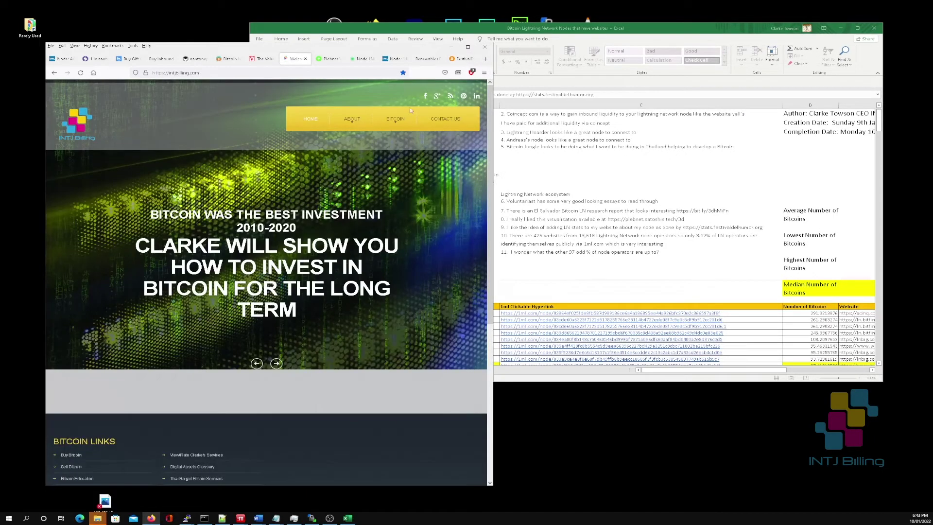
mouse_move(395, 119)
left_click(392, 190)
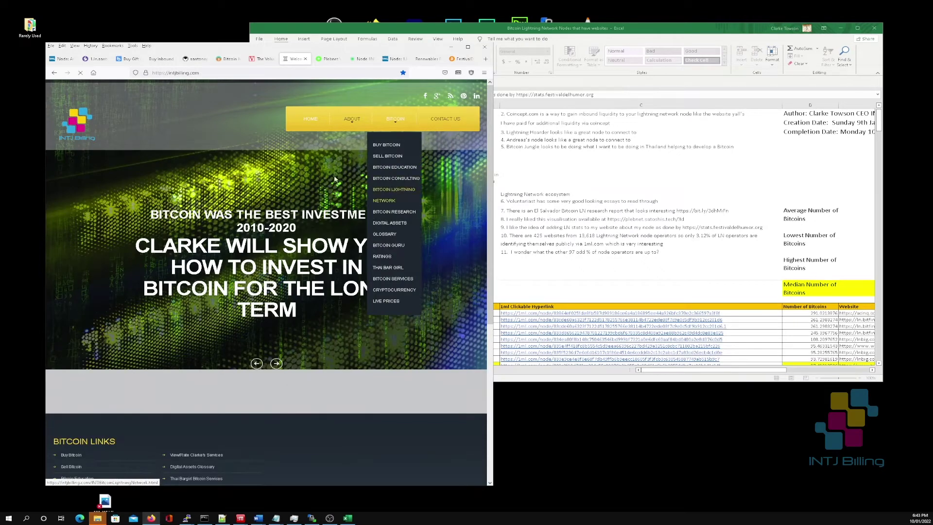
Step: Search the page for "stats" and open the link to the latest statistics from INTJ Billing's Bitcoin Lightning Node
key("ctrl+f")
type("stats")
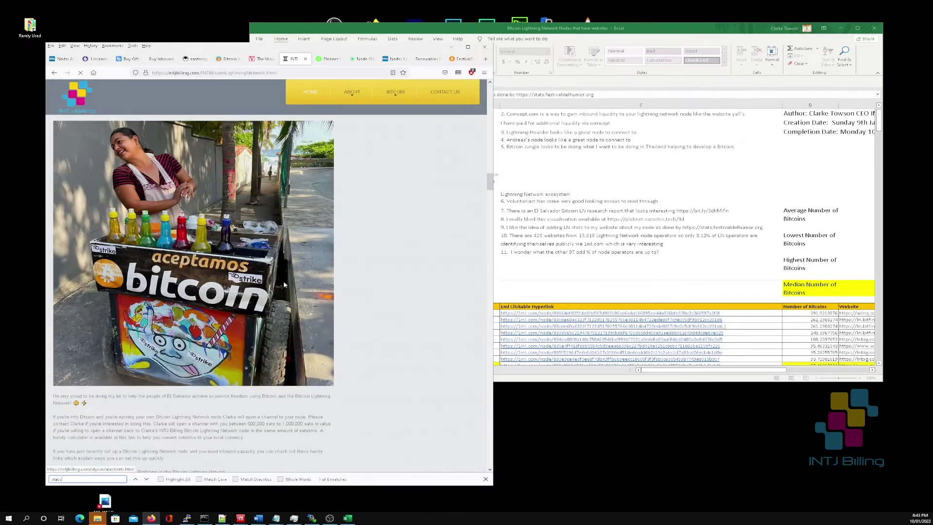
key("Return")
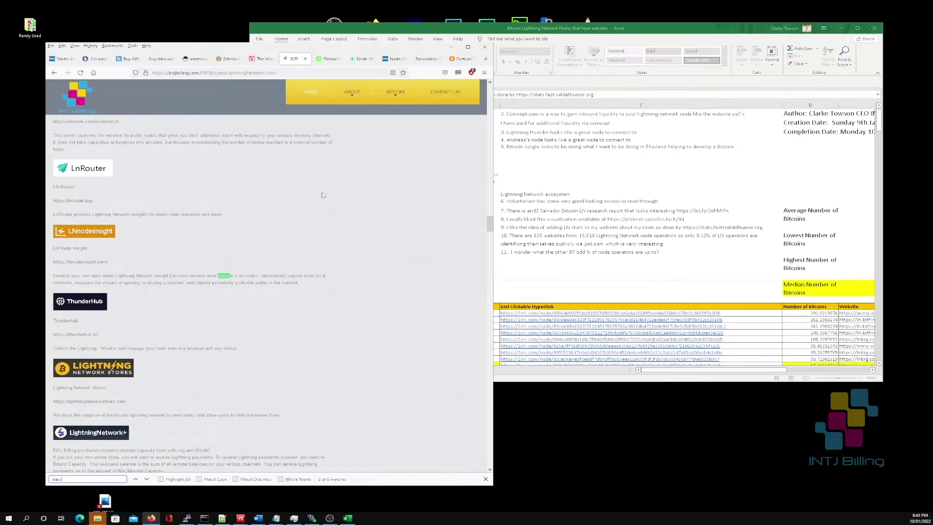
key("Return")
key("Return")
scroll(302, 243, "up", 8)
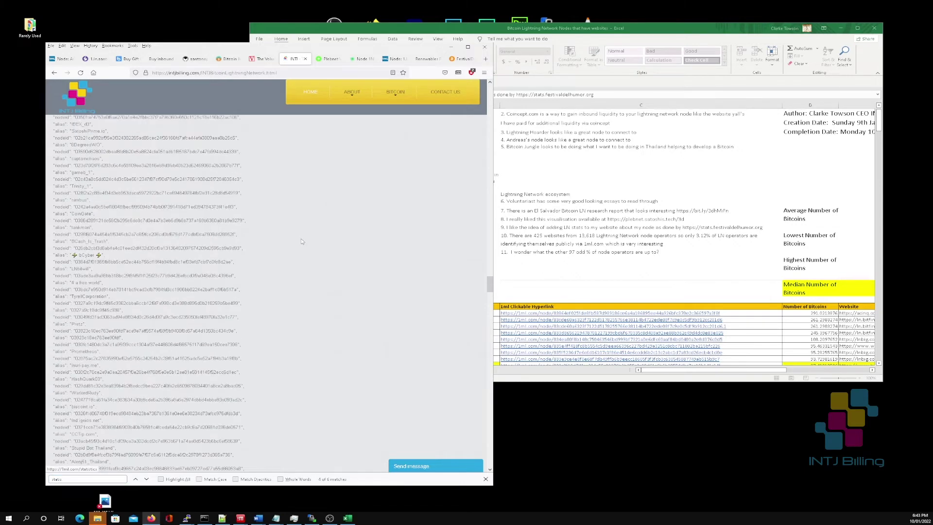
left_click(136, 479)
left_click(135, 479)
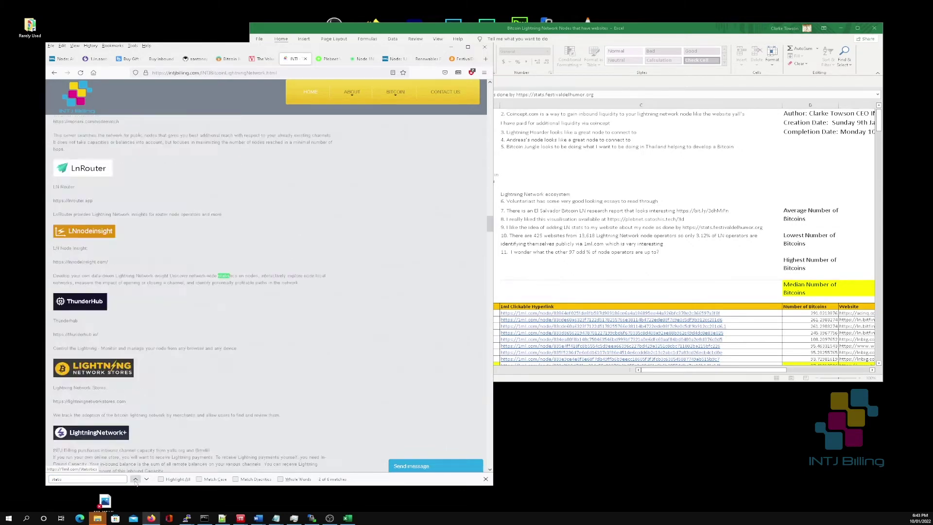
left_click(135, 479)
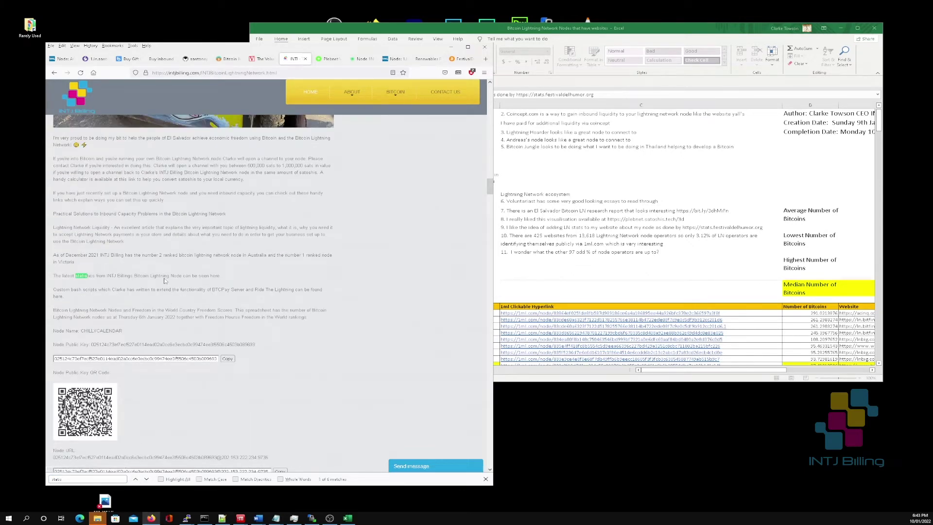
left_click(135, 277)
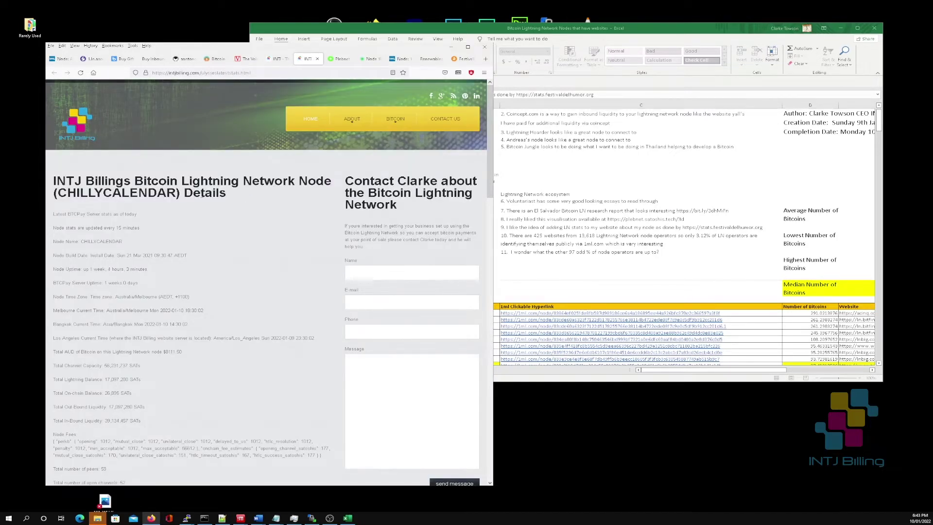
Step: Examine the CHILLYCALENDAR node details, including liquidity, open channel aliases and public keys, and return to the page's beginning
scroll(201, 195, "down", 2)
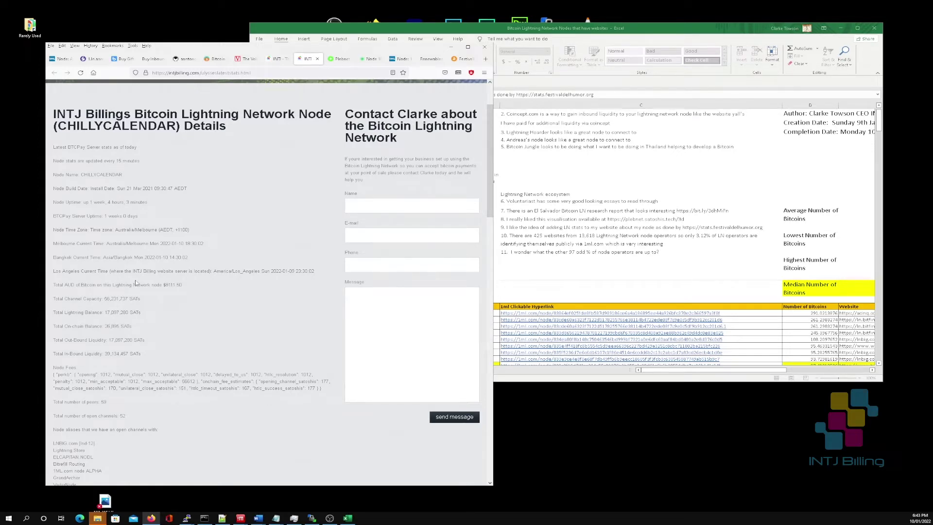
scroll(136, 283, "down", 2)
scroll(214, 364, "down", 7)
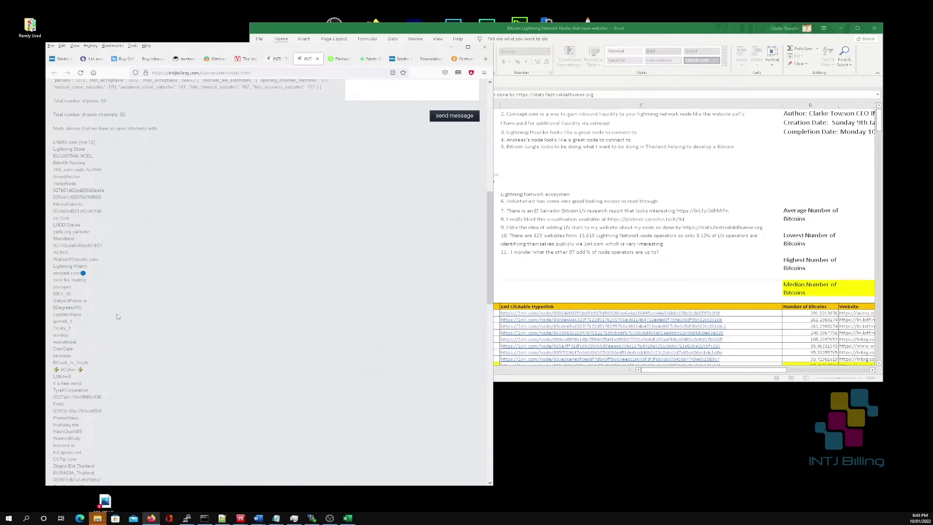
scroll(124, 374, "down", 5)
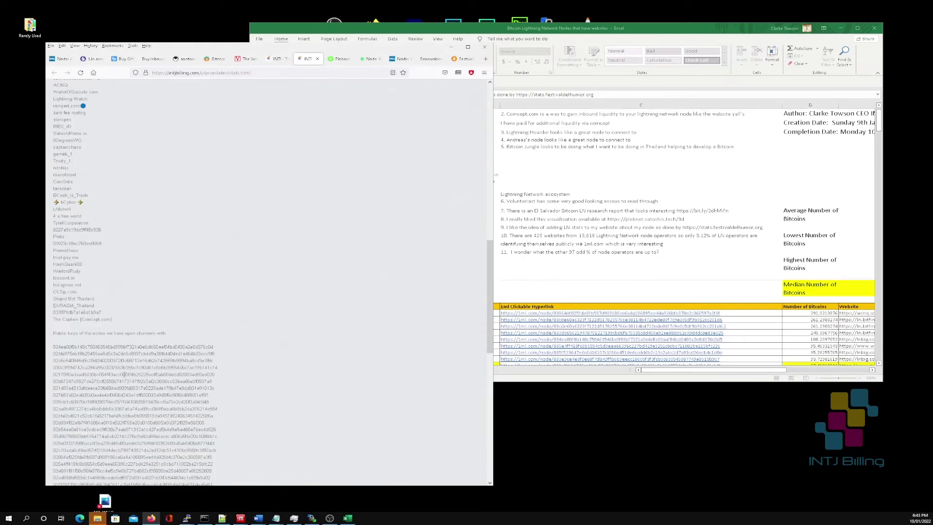
scroll(124, 374, "down", 5)
scroll(174, 475, "down", 5)
scroll(180, 452, "up", 20)
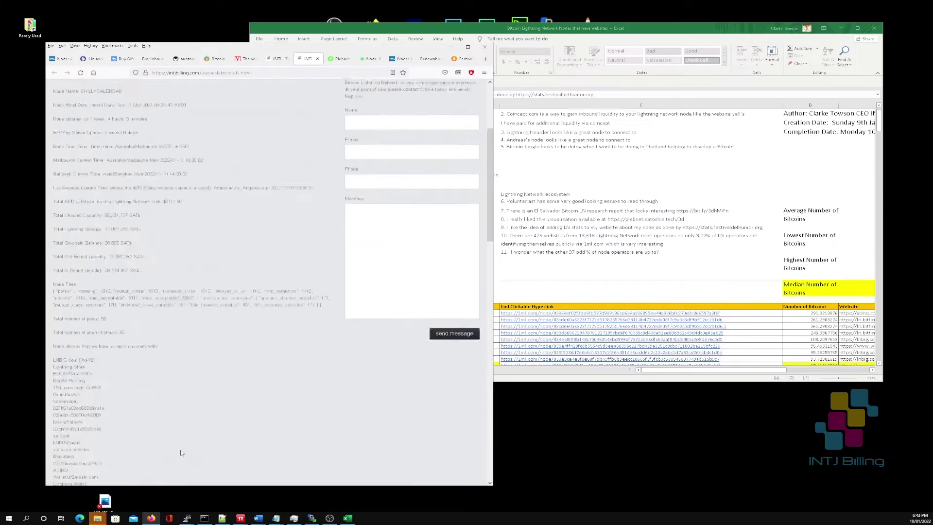
scroll(181, 452, "up", 6)
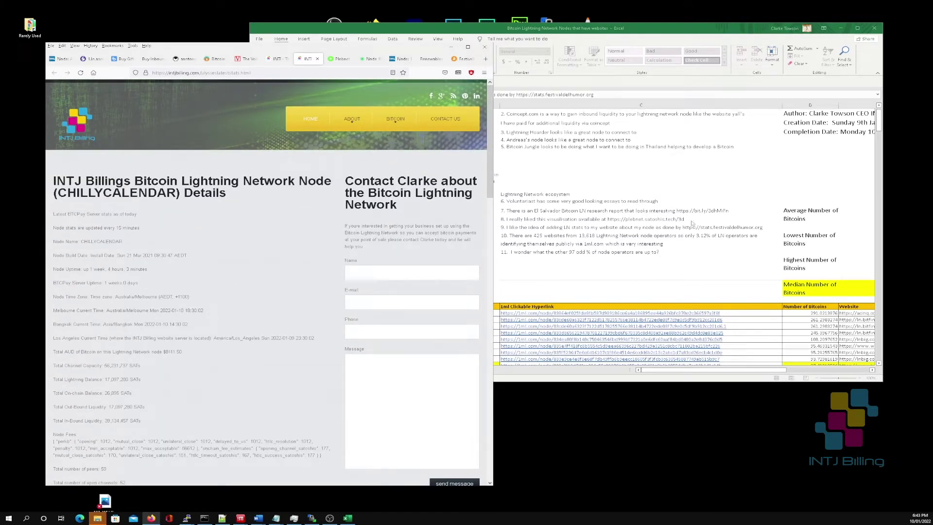
Step: Bring back the FestivalDelHumor stats page, return to the Excel workbook and select the second line of finding 10 about 1ml.com
left_click(462, 59)
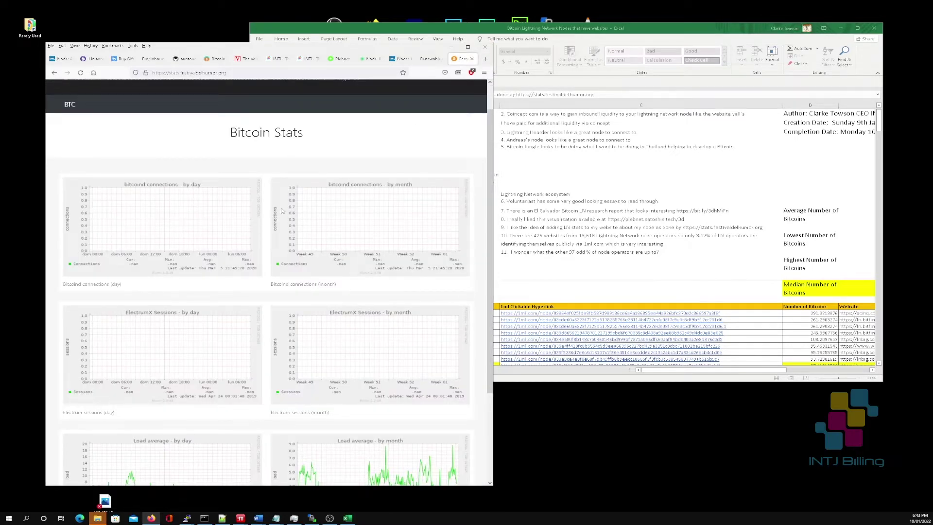
left_click(594, 240)
left_click(558, 243)
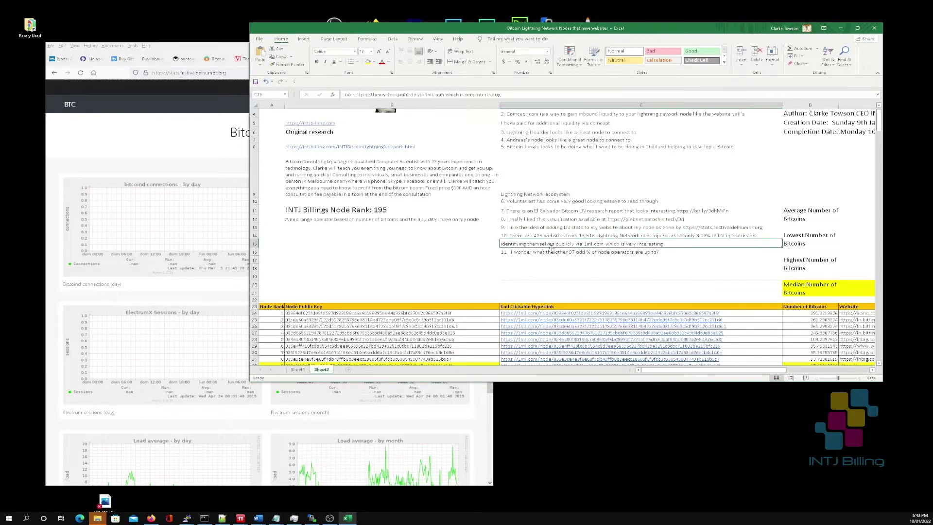
scroll(571, 235, "up", 1)
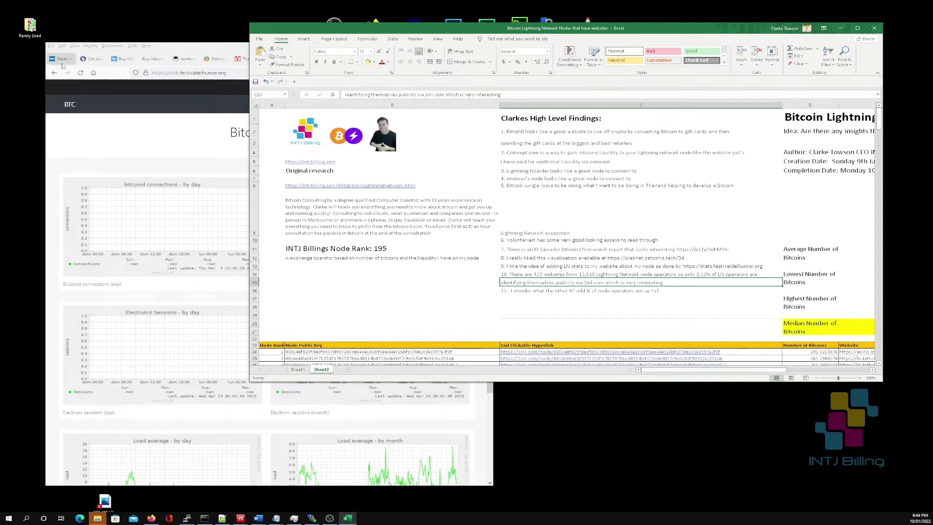
Step: Show the ACINQ node page on 1ML in the browser, return to Excel and select finding 11 about the other node operators
left_click(78, 85)
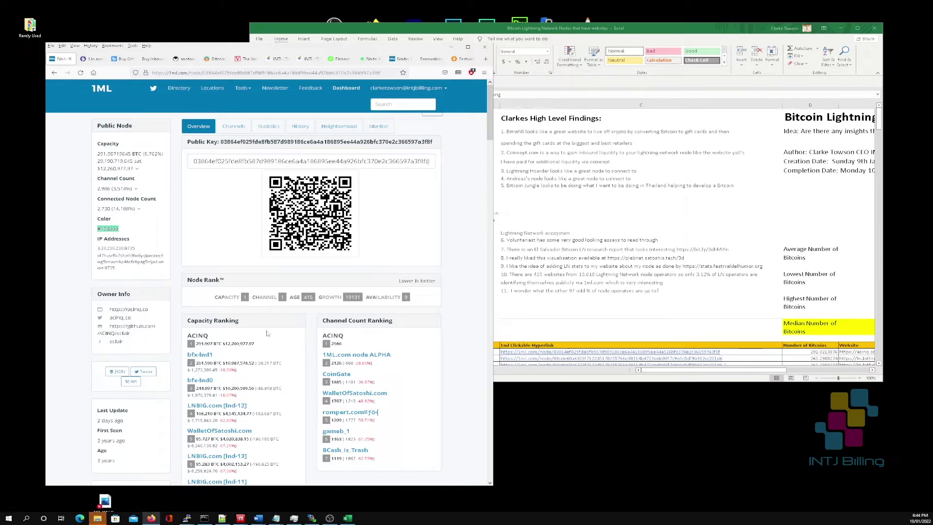
left_click(641, 233)
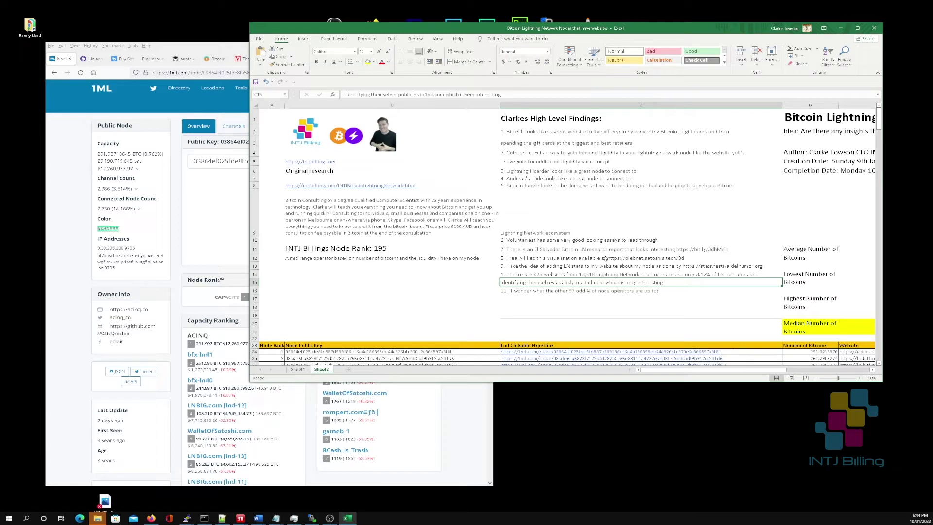
left_click(565, 290)
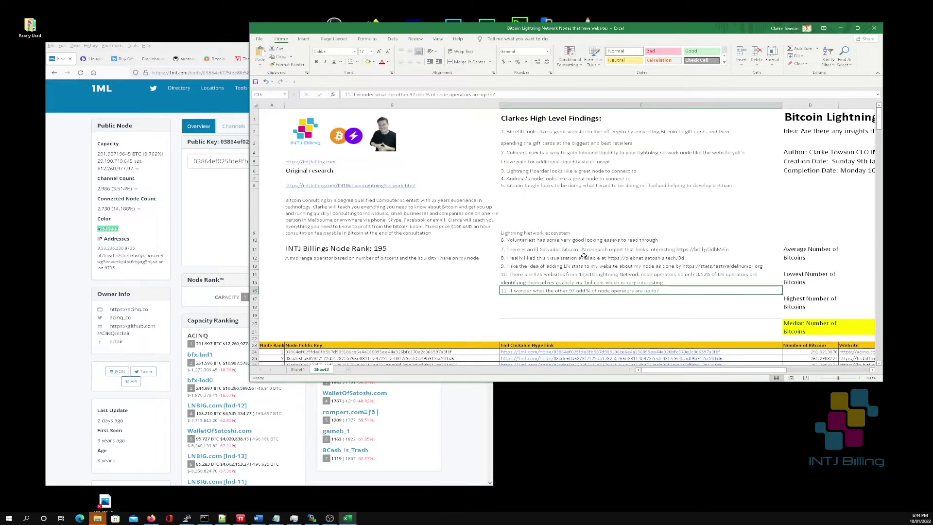
Step: Look over the ranked node table below the findings and return to the start of the sheet
scroll(584, 256, "down", 6)
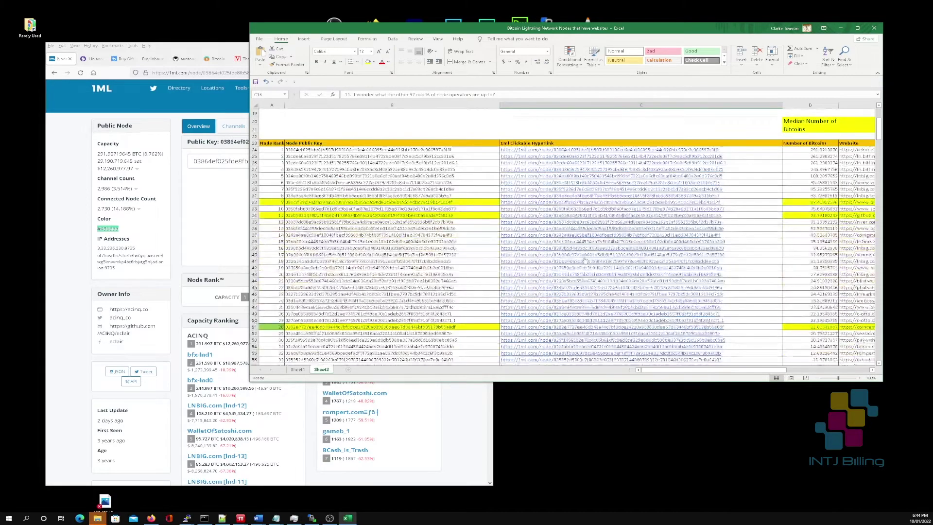
scroll(576, 262, "down", 2)
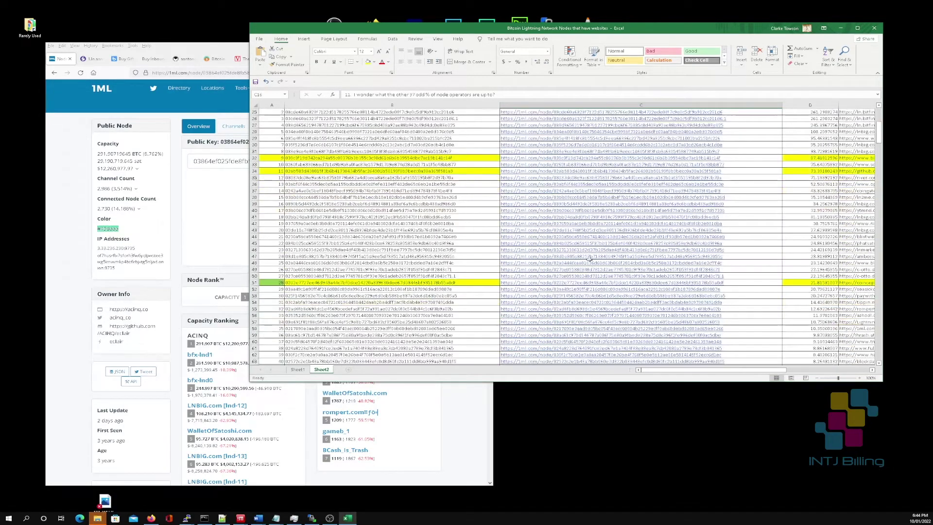
scroll(576, 262, "up", 2)
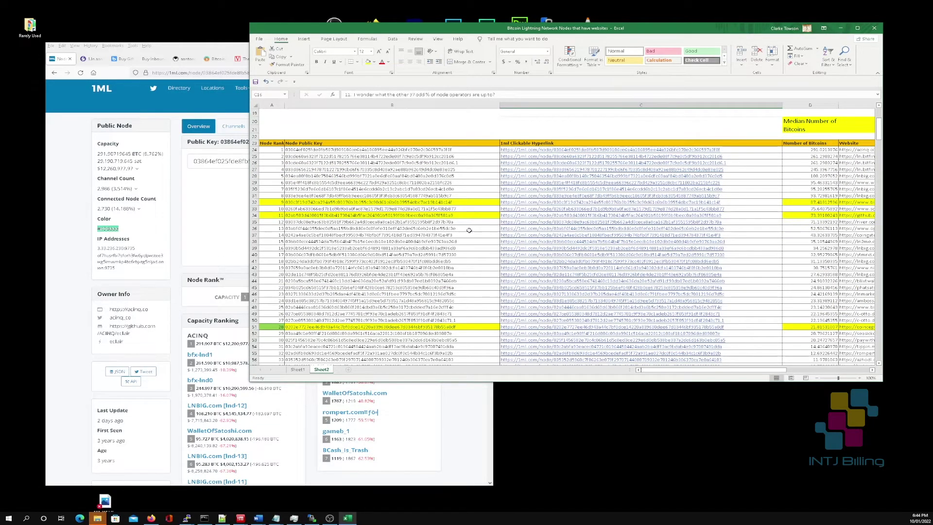
scroll(469, 230, "up", 6)
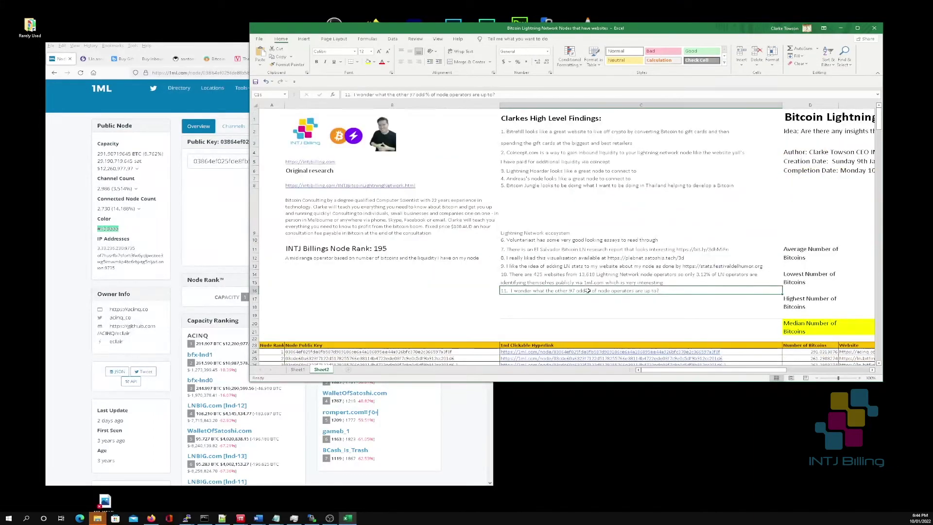
Step: Select the Highest Number of Bitcoins label, glance at the node table, and select the Lowest Number of Bitcoins label
left_click(799, 298)
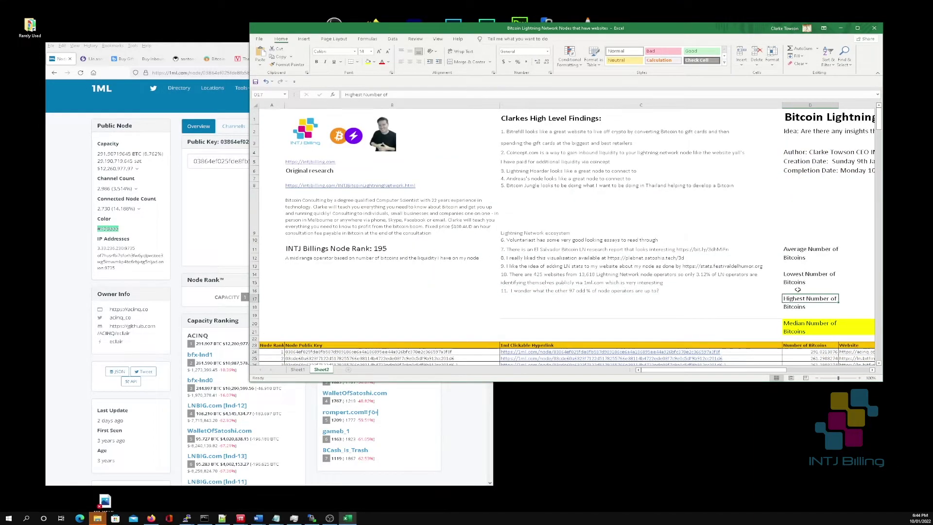
scroll(798, 289, "down", 5)
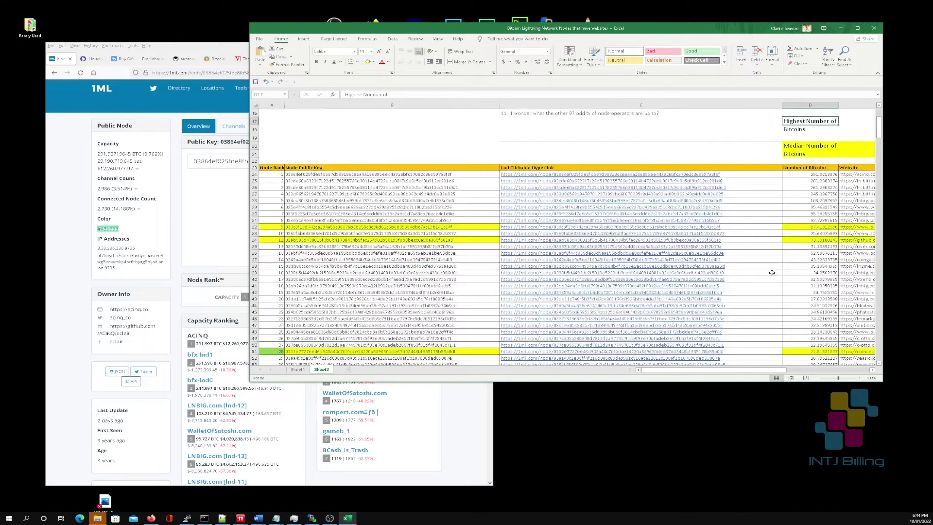
scroll(799, 225, "up", 4)
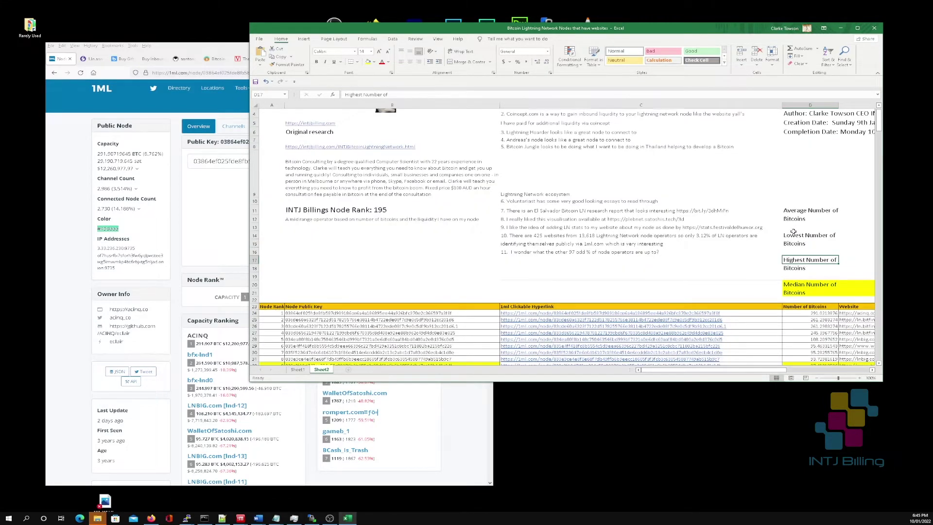
left_click(790, 234)
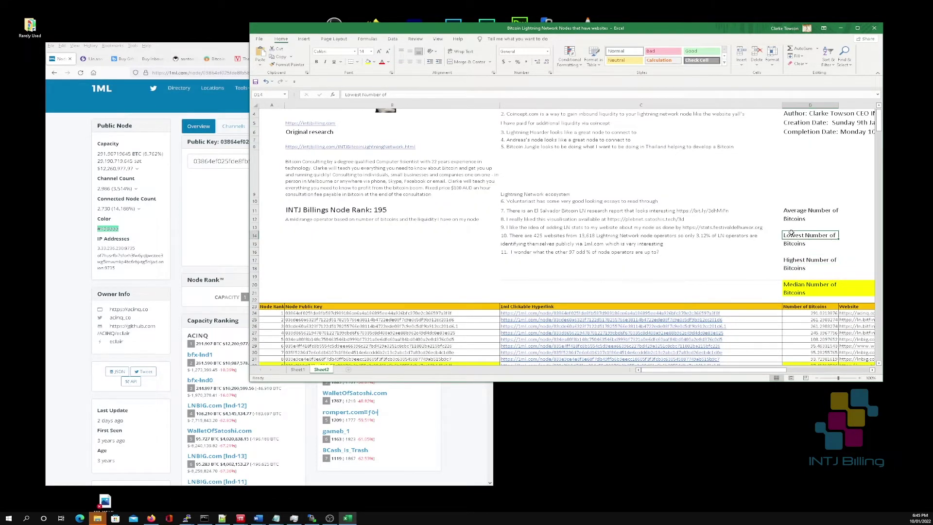
Step: Maximize the workbook window at the Website Description columns and select the lnbig.com clickable hyperlink in row 28
key("Right")
key("Right")
scroll(502, 220, "down", 6)
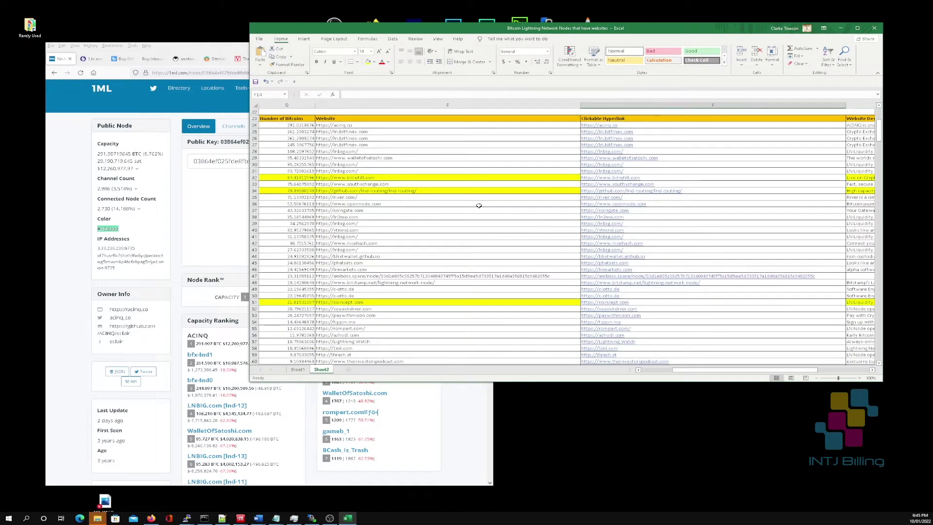
key("Right")
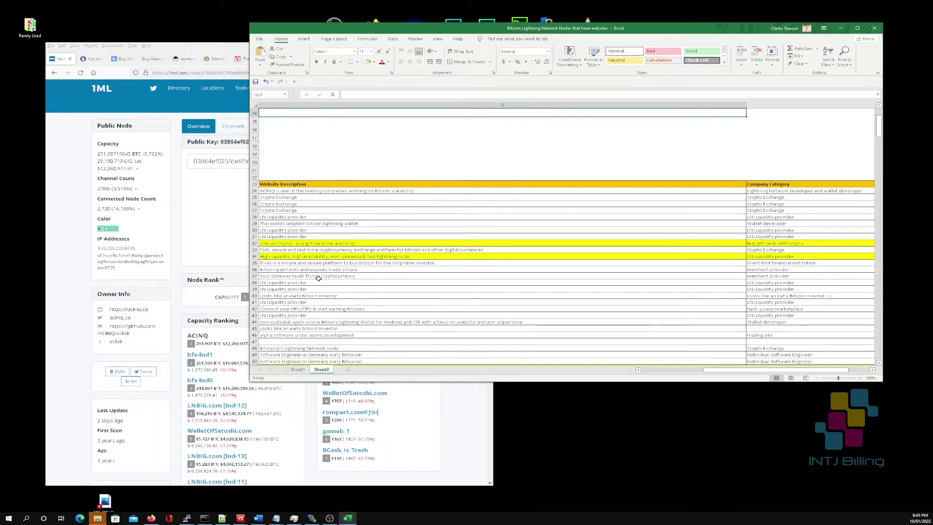
double_click(458, 29)
left_click(154, 195)
key("Left")
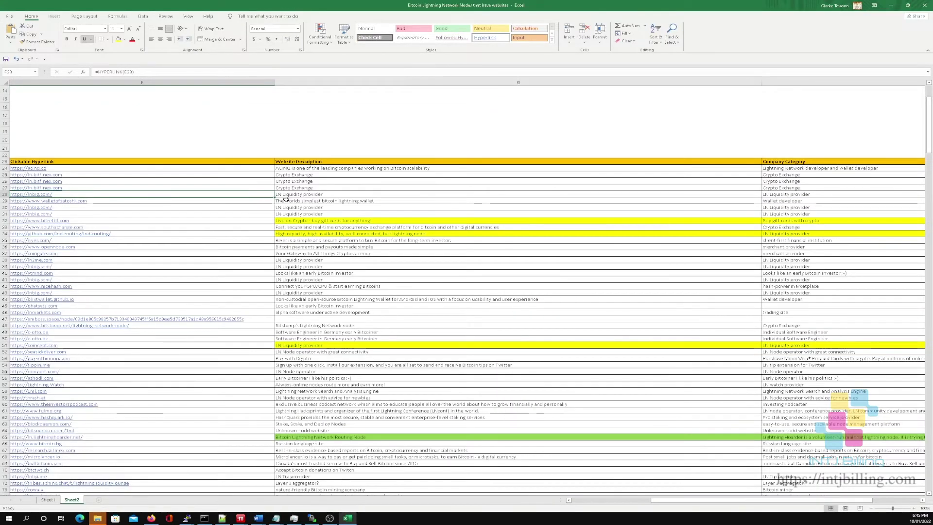
Step: Review the website descriptions and company categories of the listed nodes, from the top-ranked ones down to the end of the table
scroll(292, 199, "down", 1)
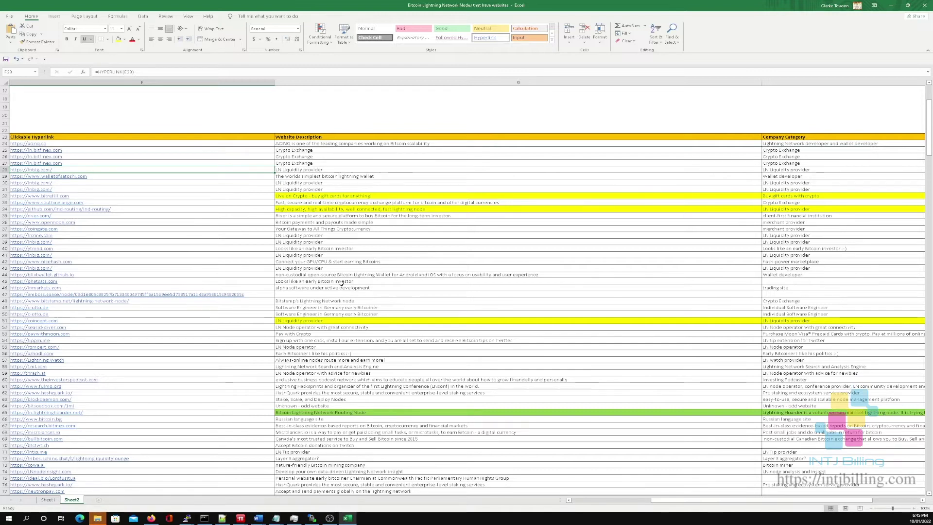
scroll(341, 283, "down", 1)
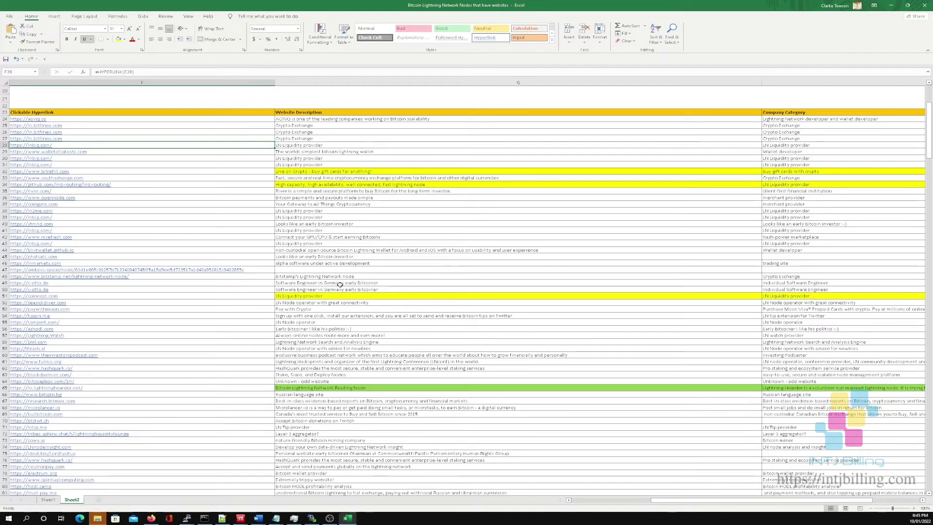
scroll(340, 285, "down", 2)
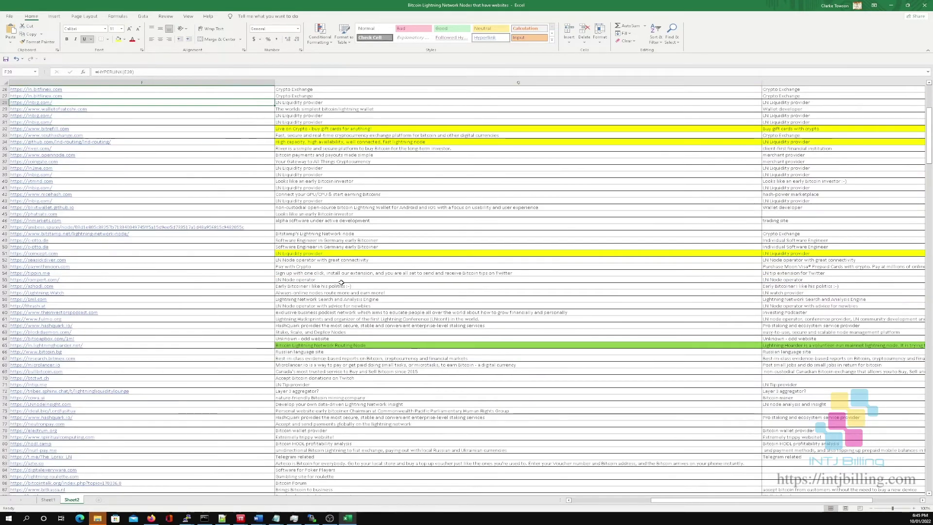
scroll(354, 262, "down", 1)
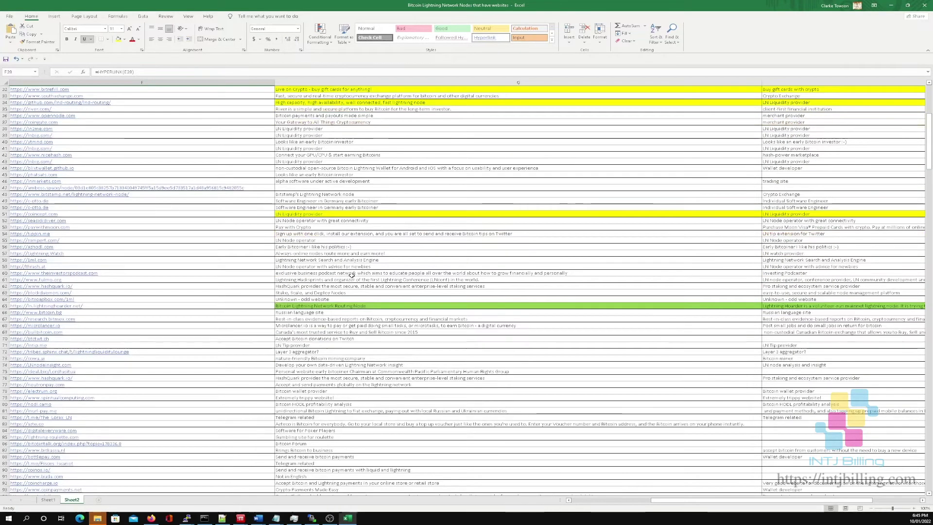
scroll(352, 275, "down", 1)
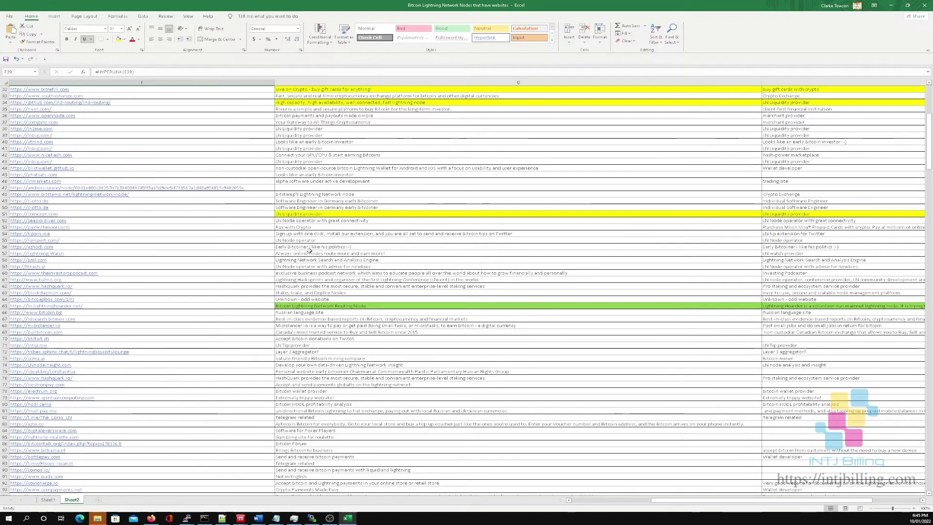
scroll(312, 258, "down", 1)
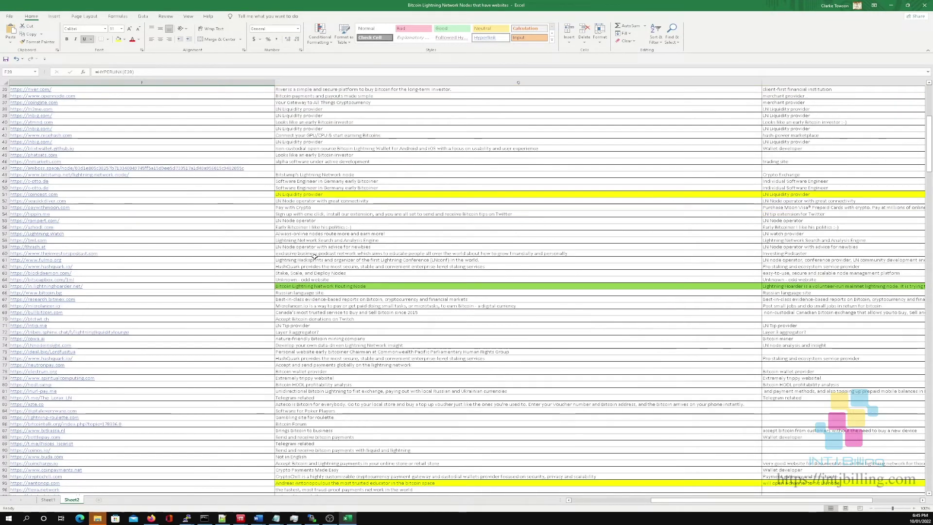
scroll(318, 255, "down", 2)
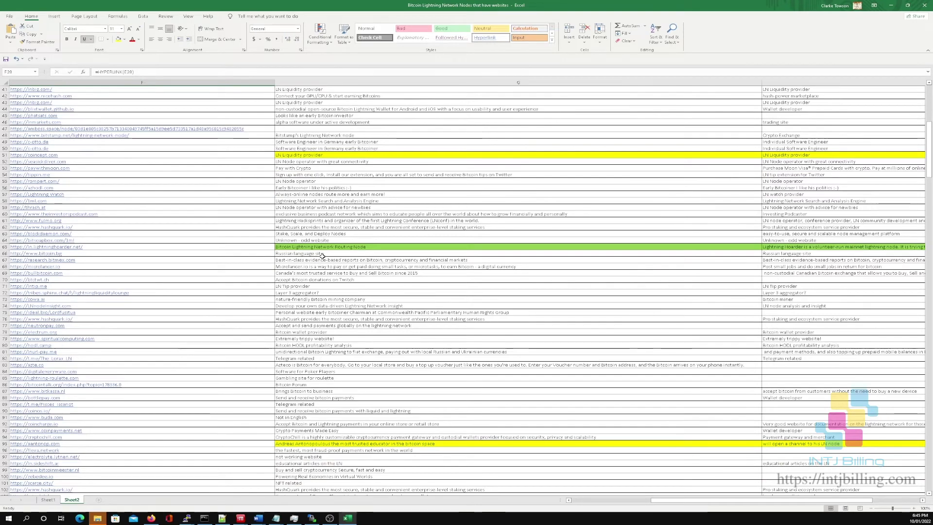
scroll(322, 256, "down", 1)
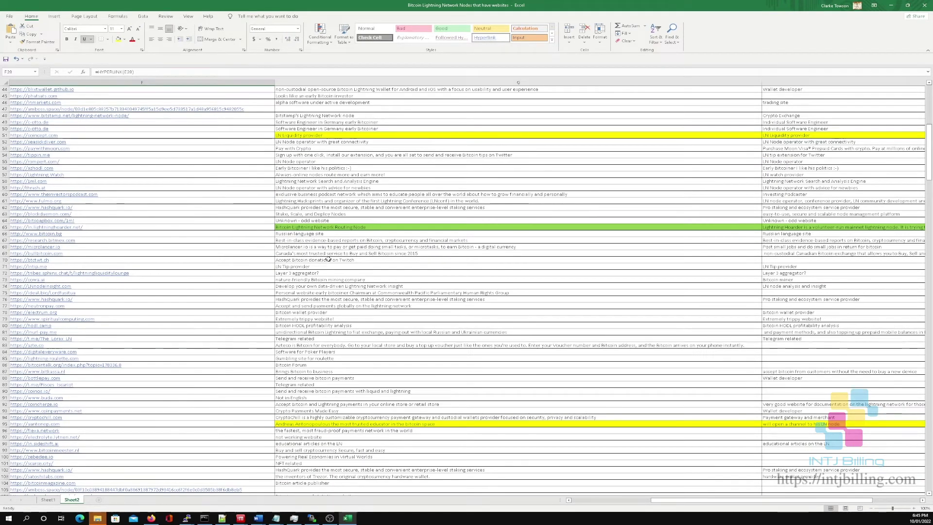
scroll(329, 259, "down", 1)
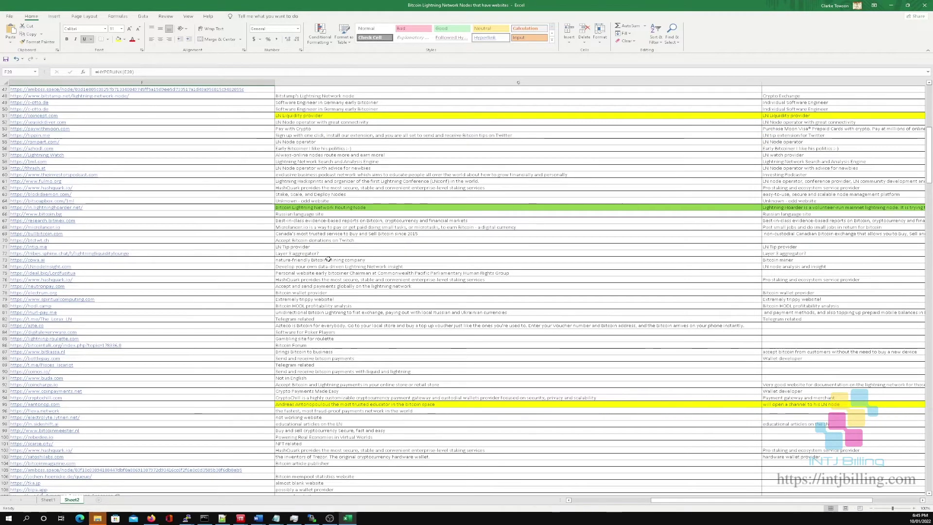
scroll(328, 259, "down", 5)
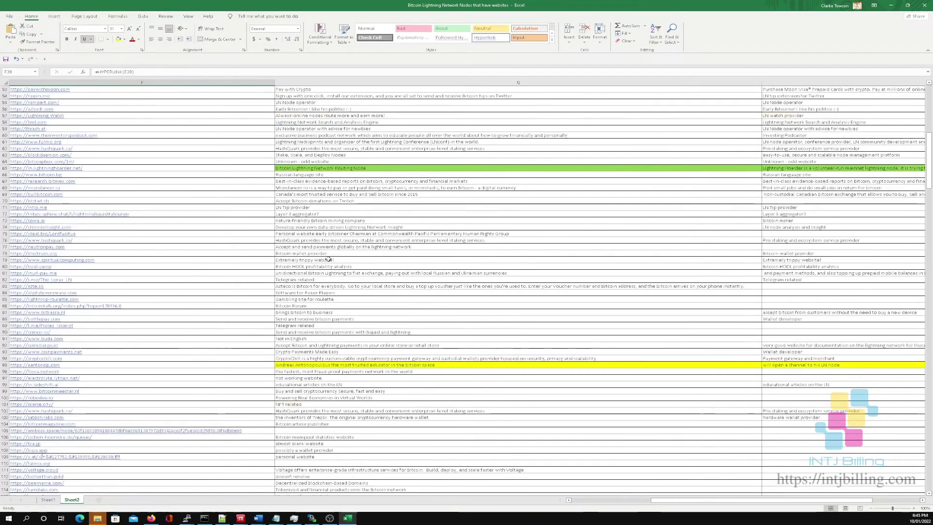
scroll(328, 260, "down", 9)
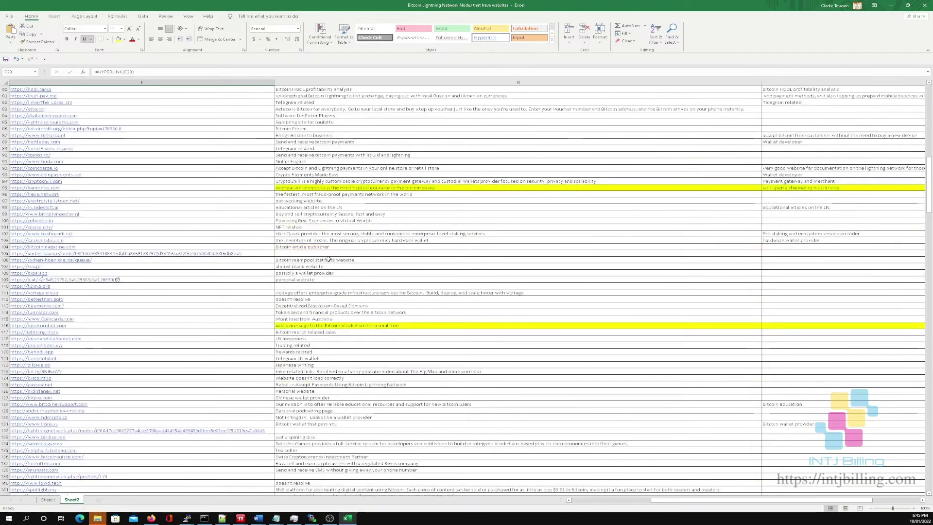
scroll(328, 260, "down", 5)
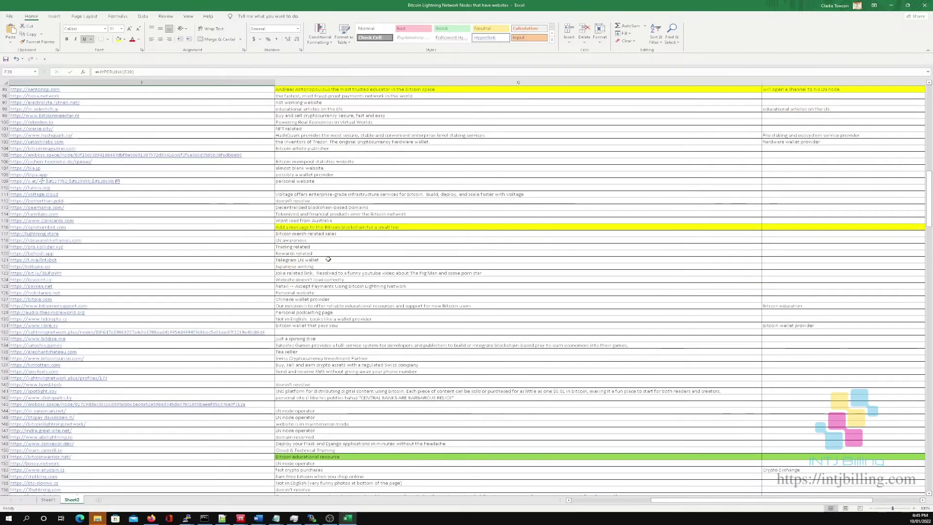
scroll(328, 259, "down", 3)
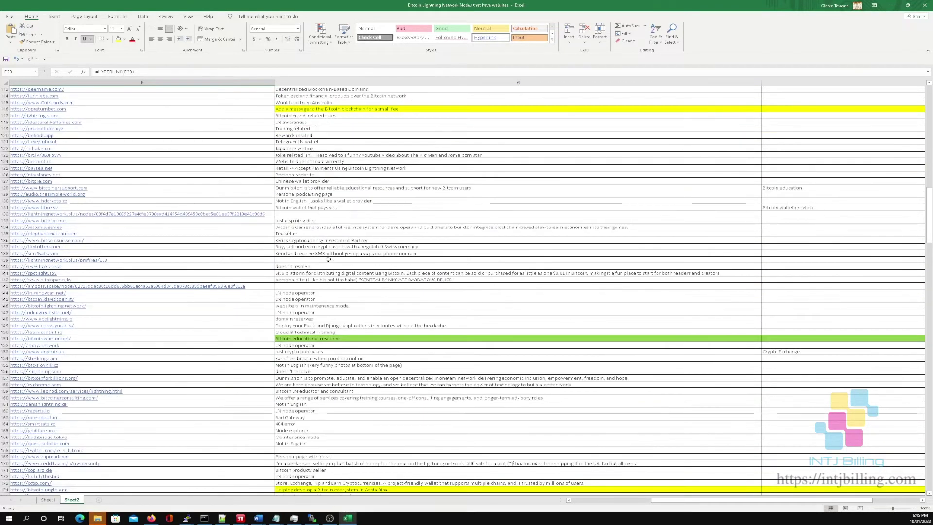
scroll(329, 259, "down", 4)
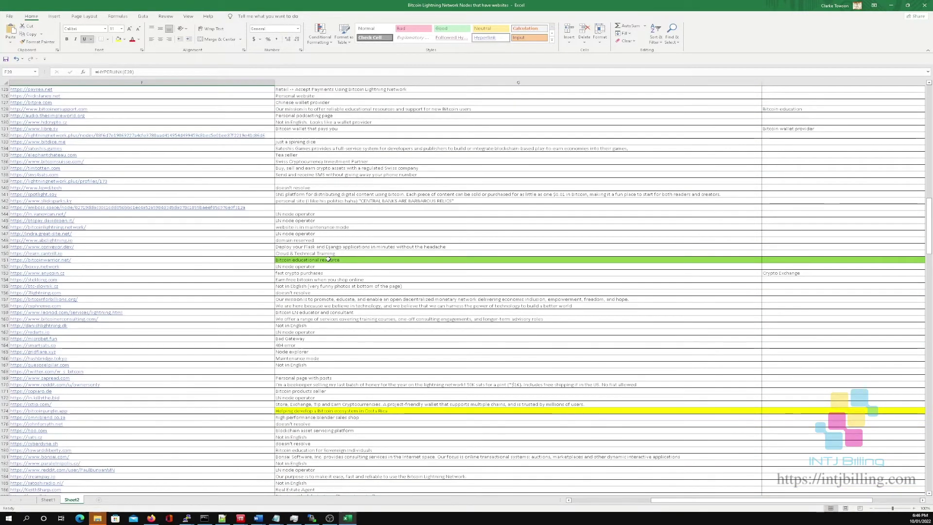
scroll(329, 259, "down", 7)
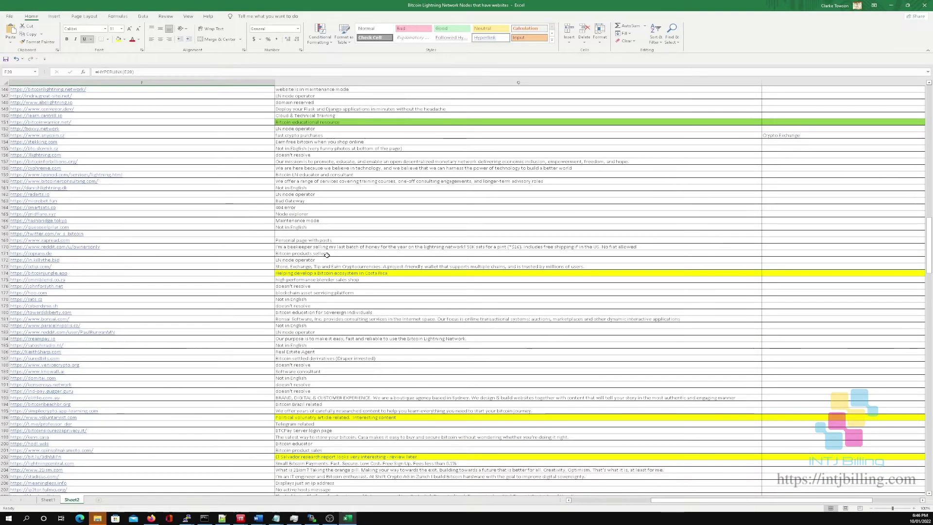
scroll(327, 255, "down", 4)
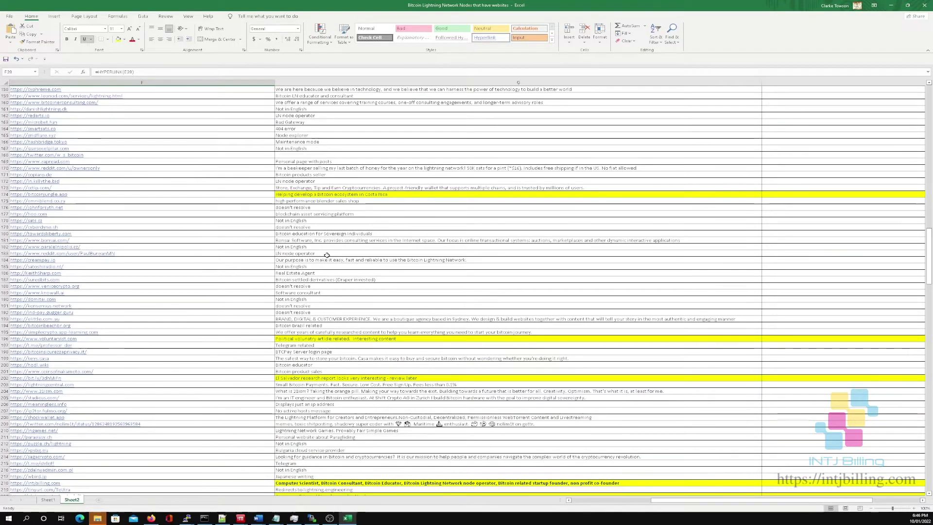
scroll(327, 253, "down", 4)
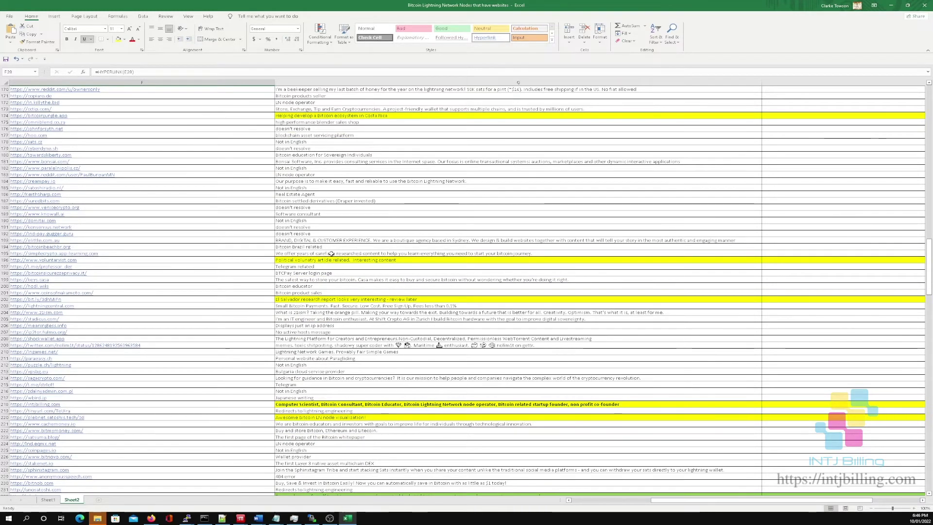
scroll(321, 245, "down", 5)
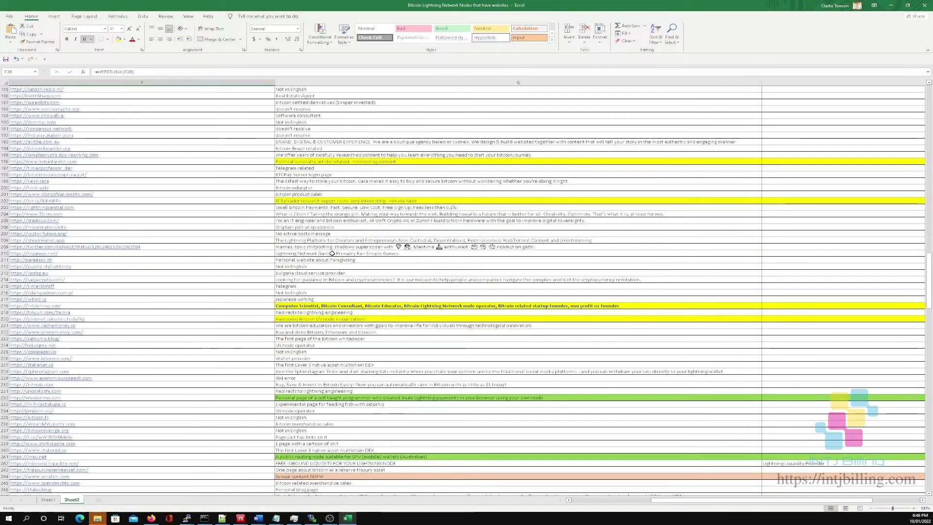
scroll(332, 253, "down", 4)
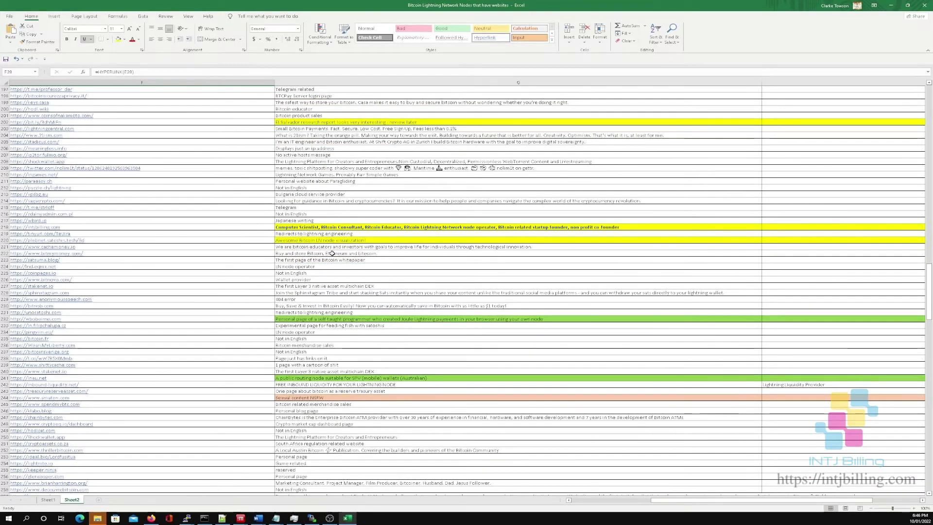
scroll(332, 253, "down", 6)
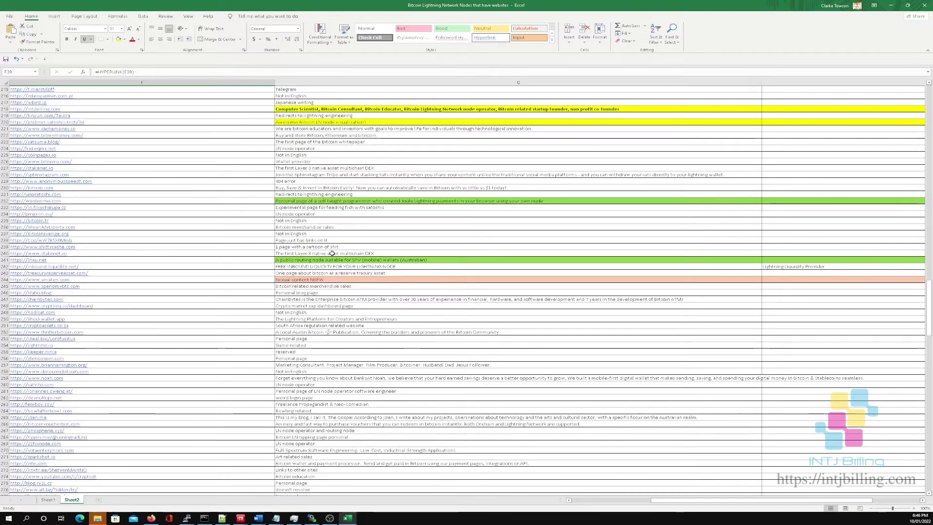
scroll(332, 253, "down", 9)
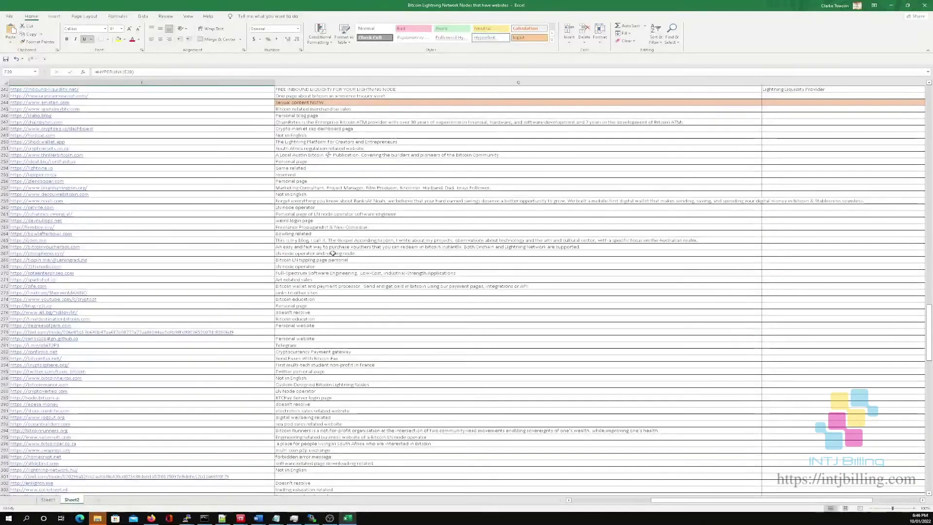
scroll(333, 253, "down", 18)
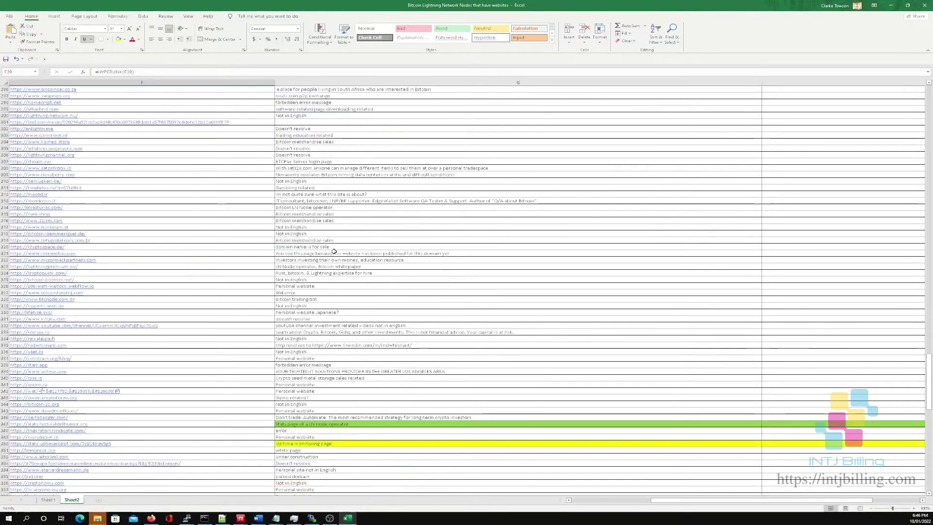
scroll(334, 252, "down", 5)
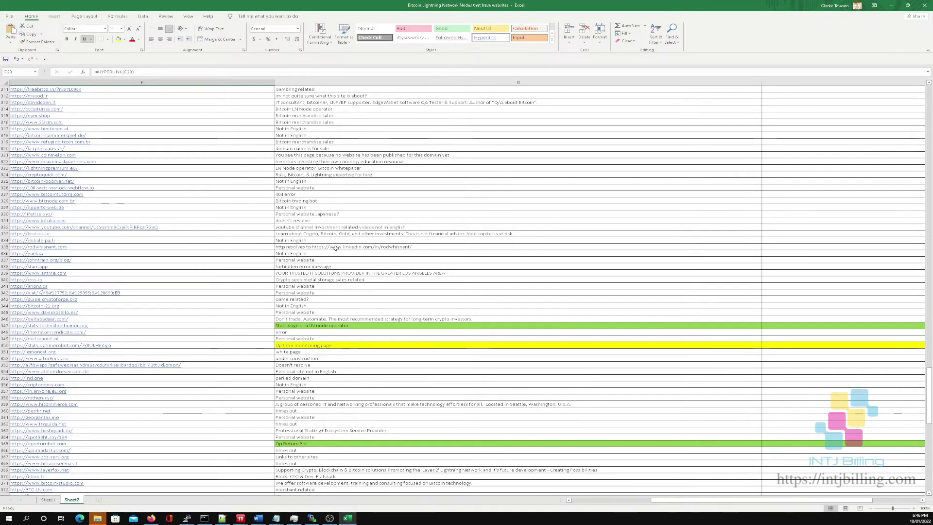
scroll(336, 248, "down", 5)
scroll(336, 248, "down", 4)
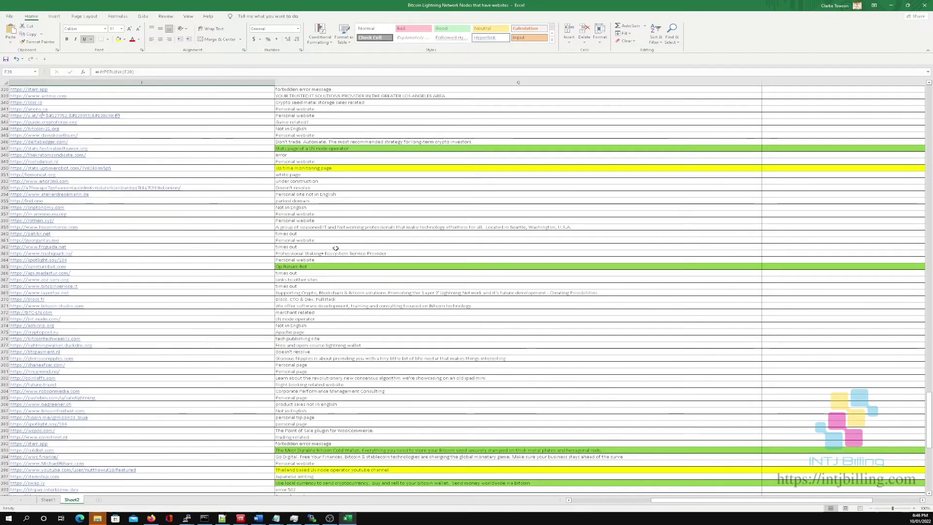
scroll(336, 248, "down", 4)
scroll(335, 247, "down", 3)
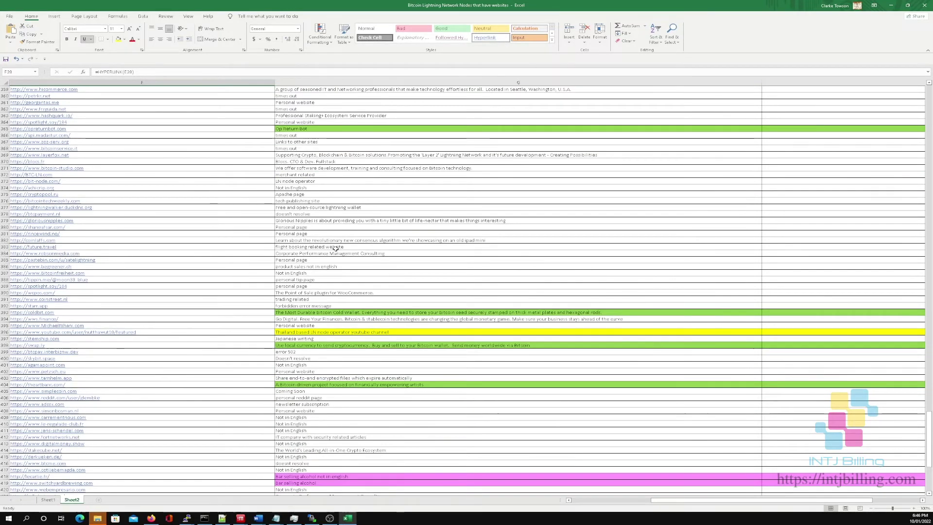
scroll(336, 248, "down", 4)
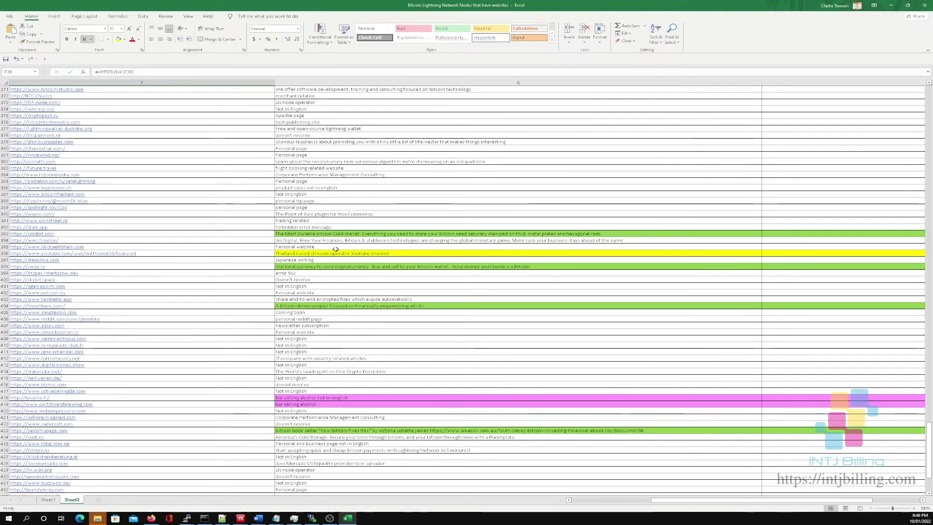
scroll(336, 249, "down", 6)
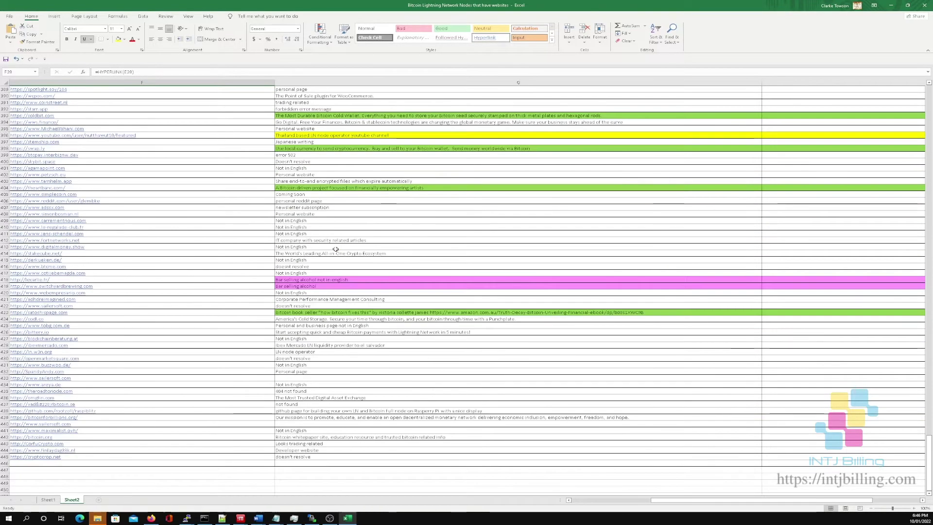
scroll(341, 250, "down", 3)
Step: Return to the first column at the top of the sheet, then look over the Bitcoin statistics and the highest-ranked nodes
scroll(349, 253, "up", 20)
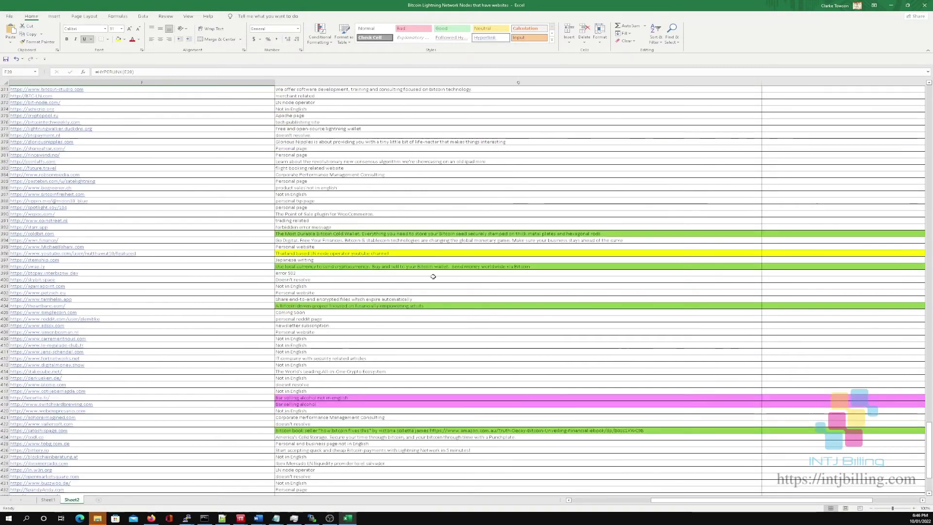
key("Up")
key("Up")
key("Up")
key("Up")
key("Up")
key("Up")
key("Up")
key("Up")
key("Up")
key("Up")
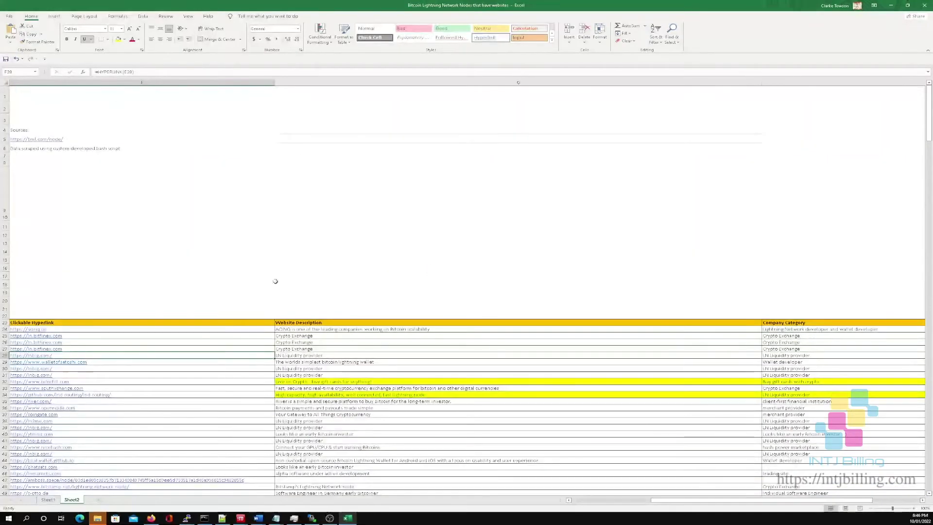
key("Left")
key("Left")
key("Left")
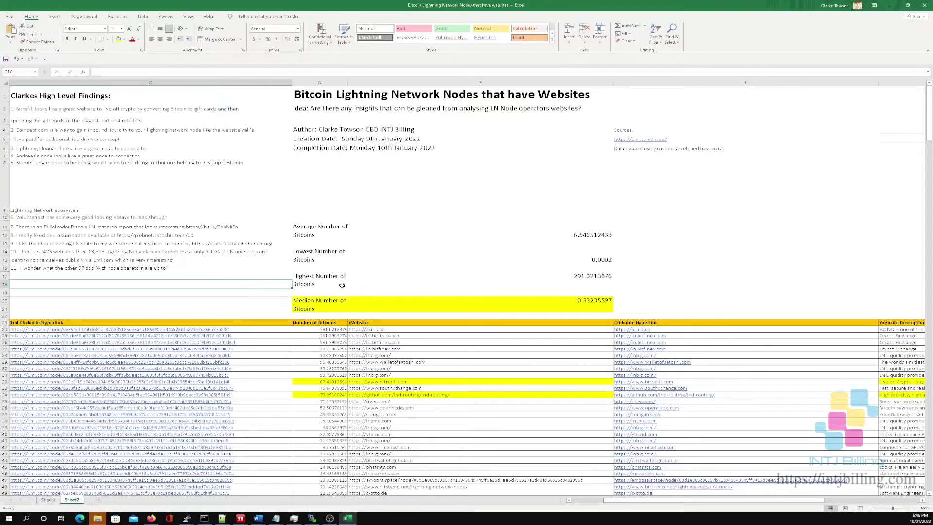
key("Left")
key("Left")
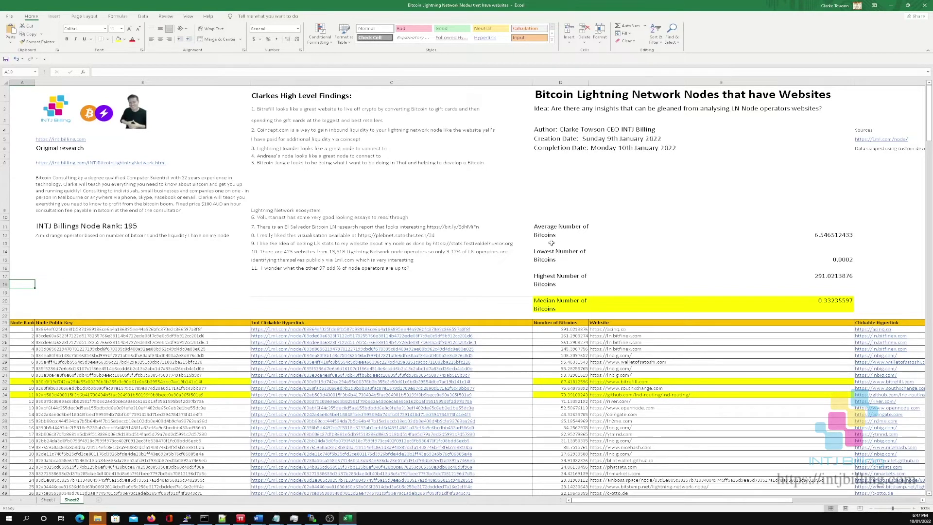
scroll(554, 241, "down", 4)
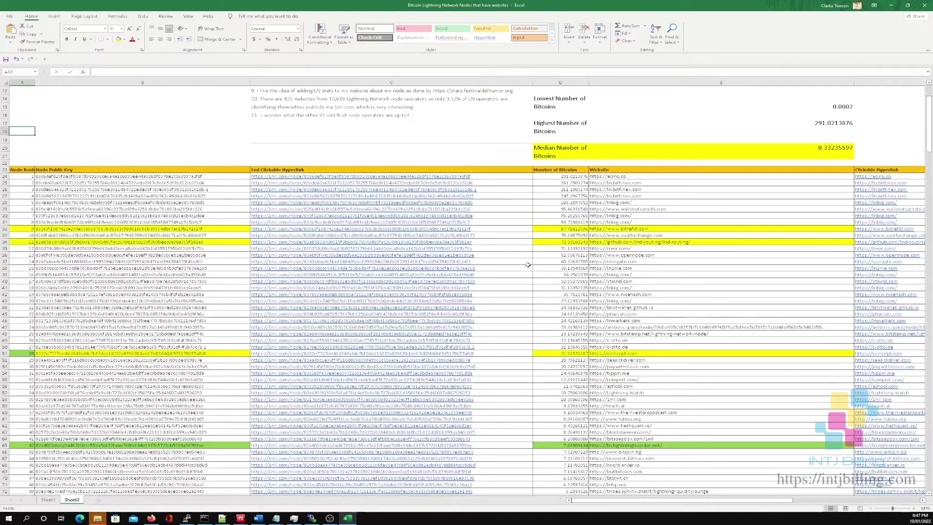
Step: From the top of the sheet, move across to the Website Thoughts column and review the notes beside the highlighted nodes
scroll(527, 266, "up", 4)
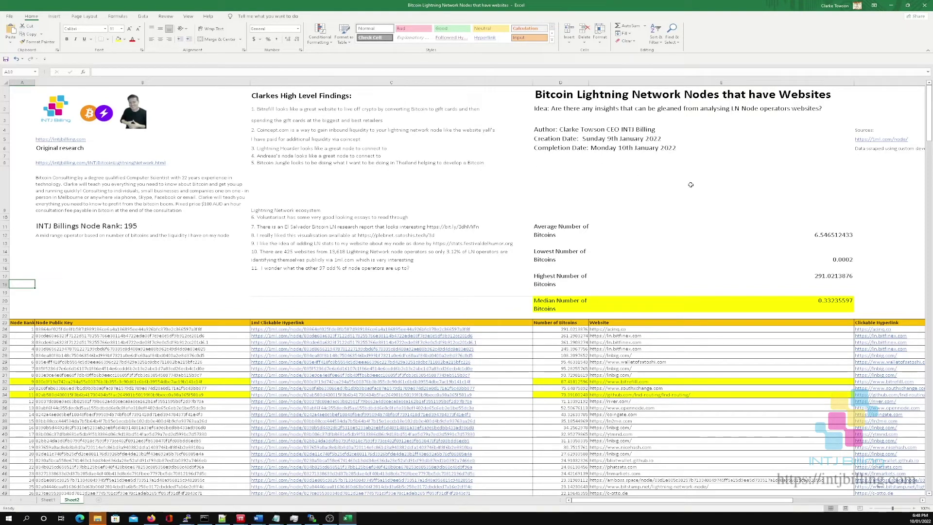
left_click(728, 191)
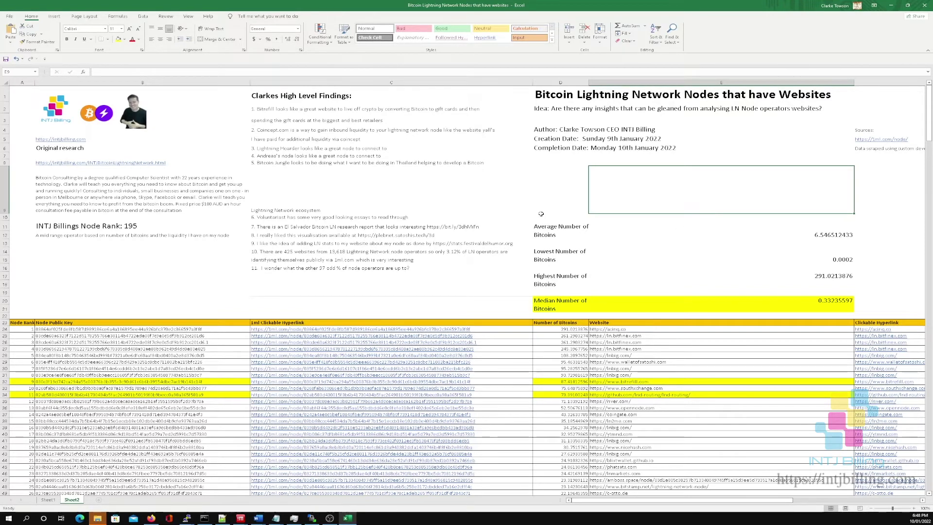
left_click(774, 348)
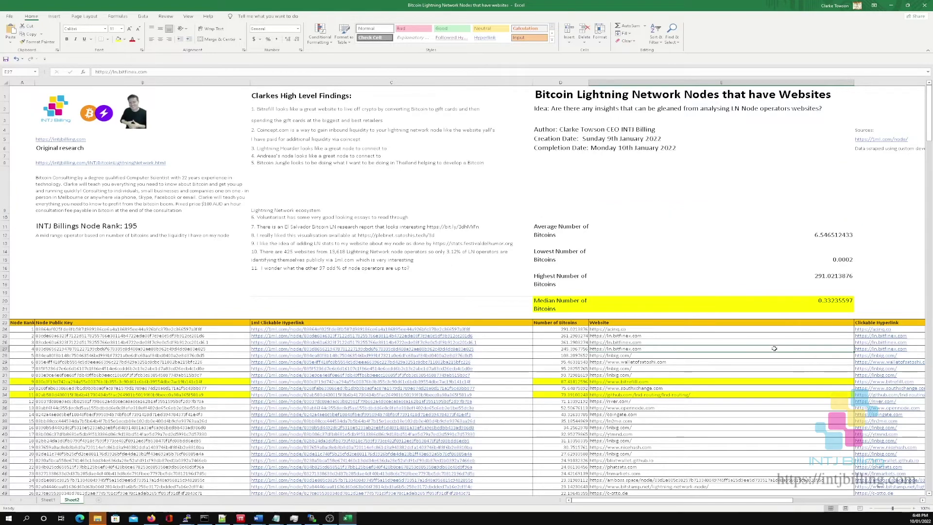
key("Right")
key("Right")
key("Right")
key("Right")
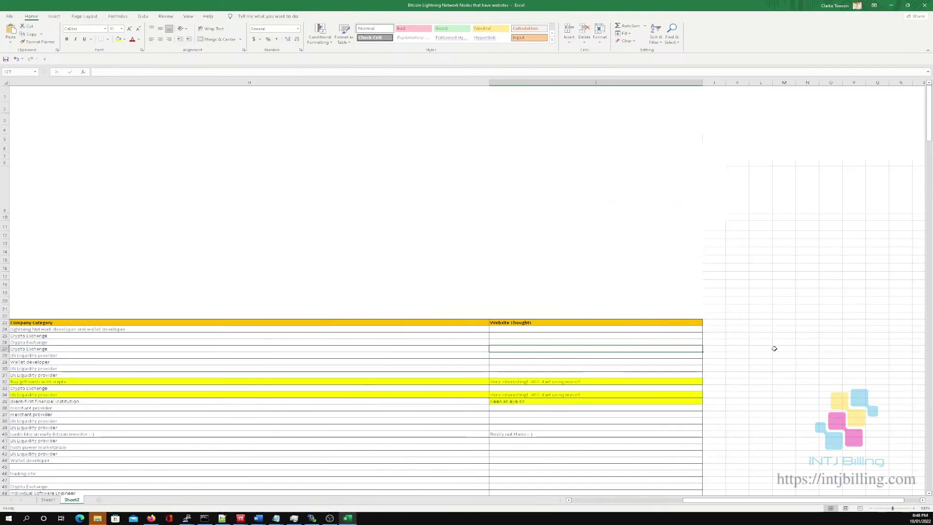
scroll(785, 343, "down", 9)
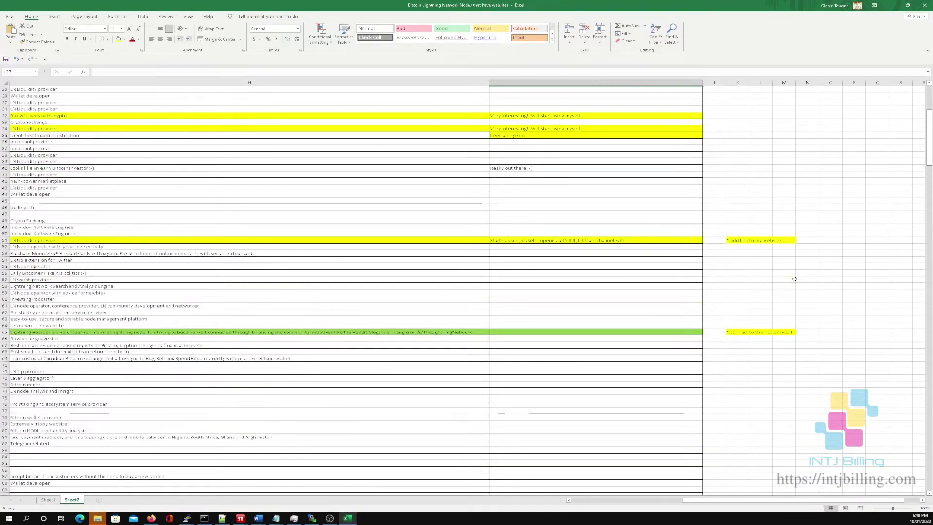
scroll(683, 232, "down", 3)
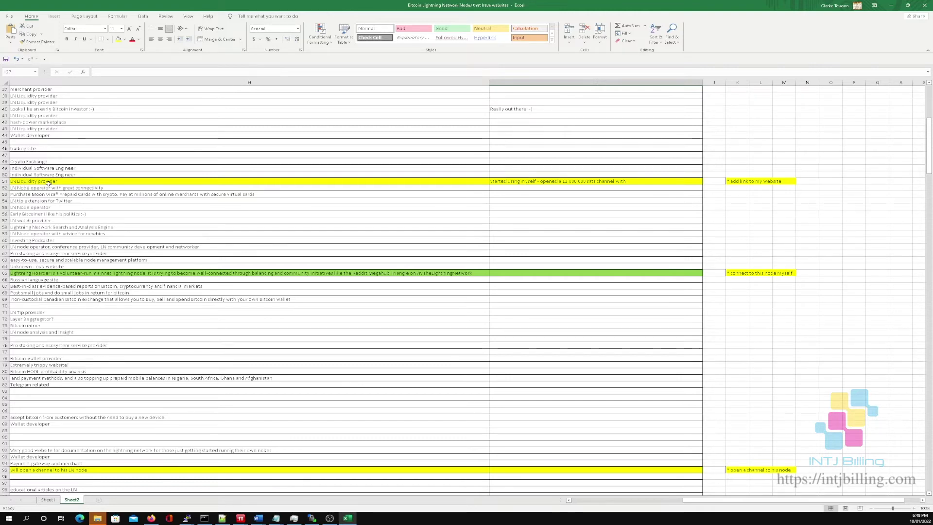
Step: Check the website address of the highlighted liquidity provider in row 51 and return to its company category
left_click(150, 184)
key("Left")
key("Left")
key("Left")
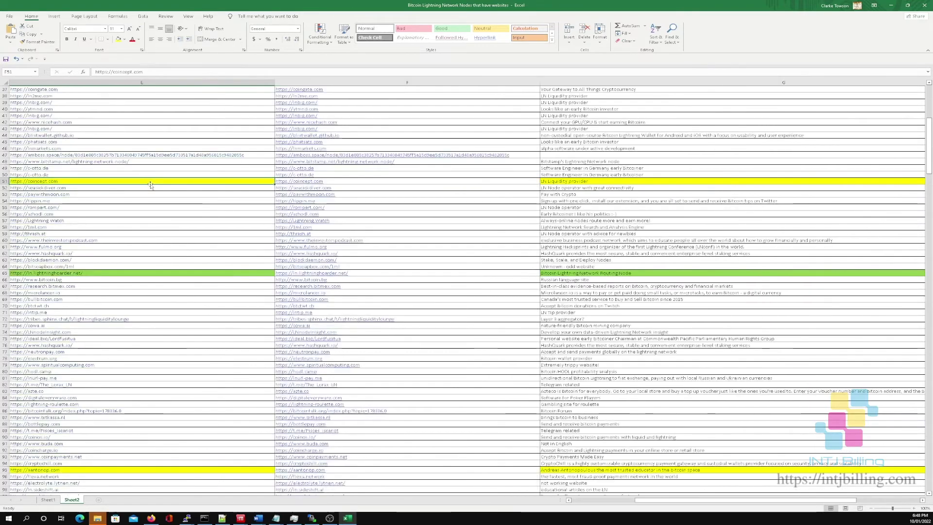
key("Right")
key("Right")
key("Right")
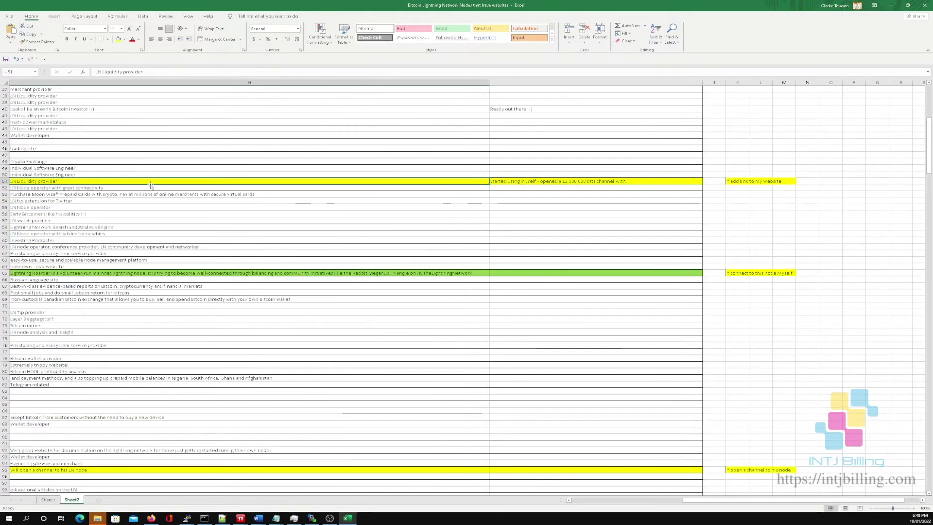
Step: Look up the website description and address of the green-highlighted node in row 65
scroll(626, 279, "down", 1)
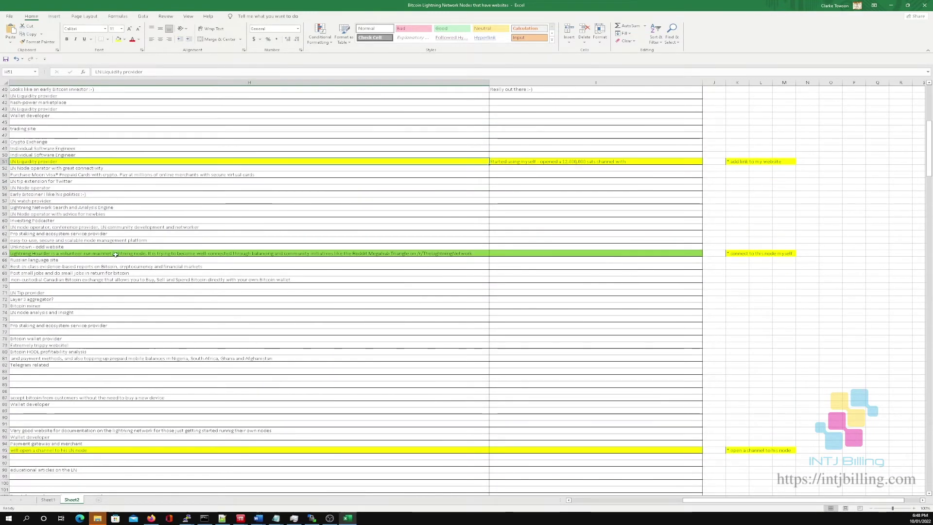
left_click(68, 254)
key("Left")
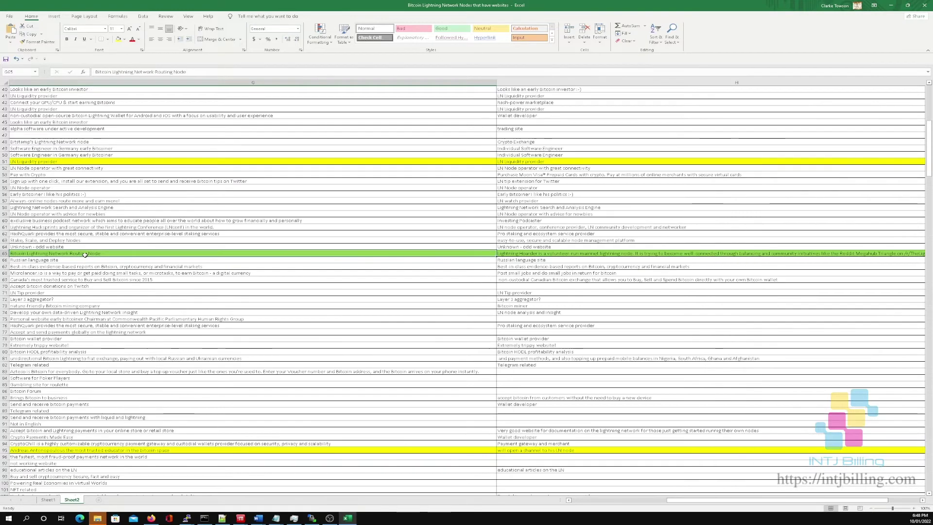
key("Left")
key("Left")
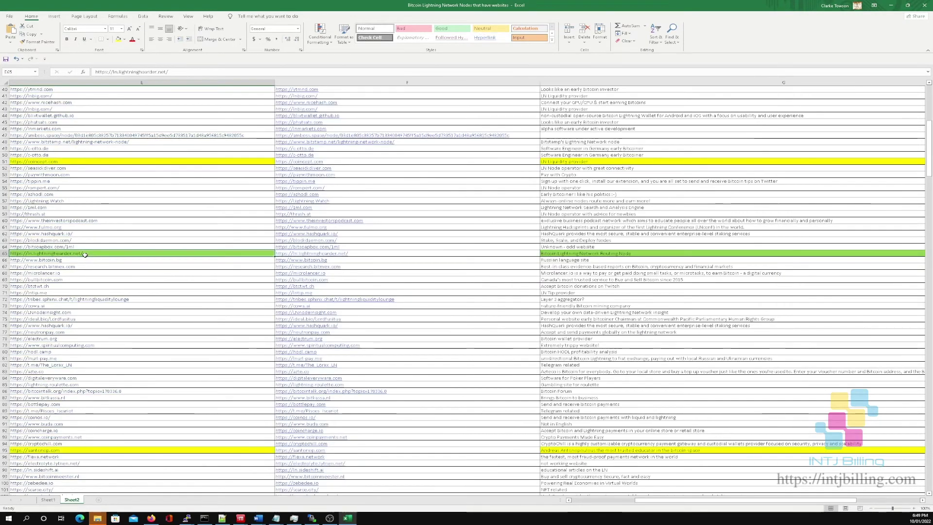
Step: Open the Lightning Hoarder link in row 65 and look through the site's node information, features and contact details
left_click(341, 253)
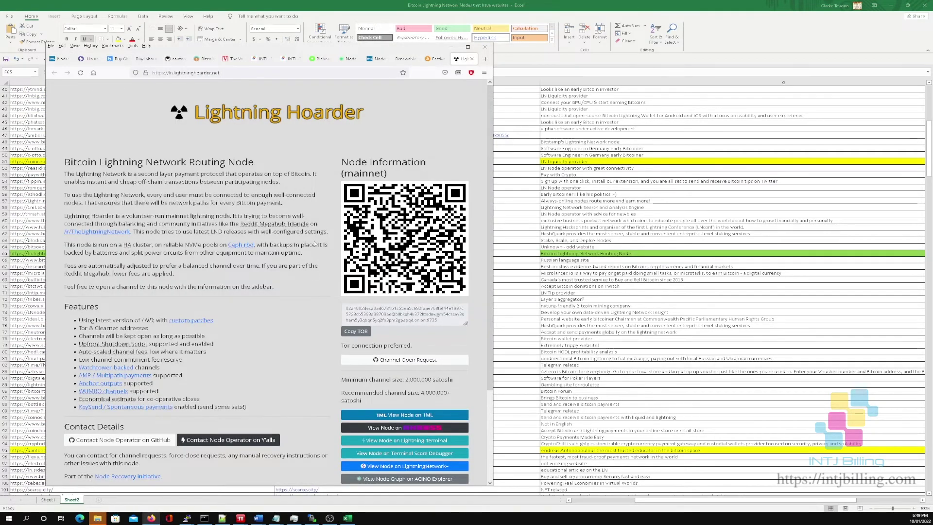
scroll(223, 236, "down", 3)
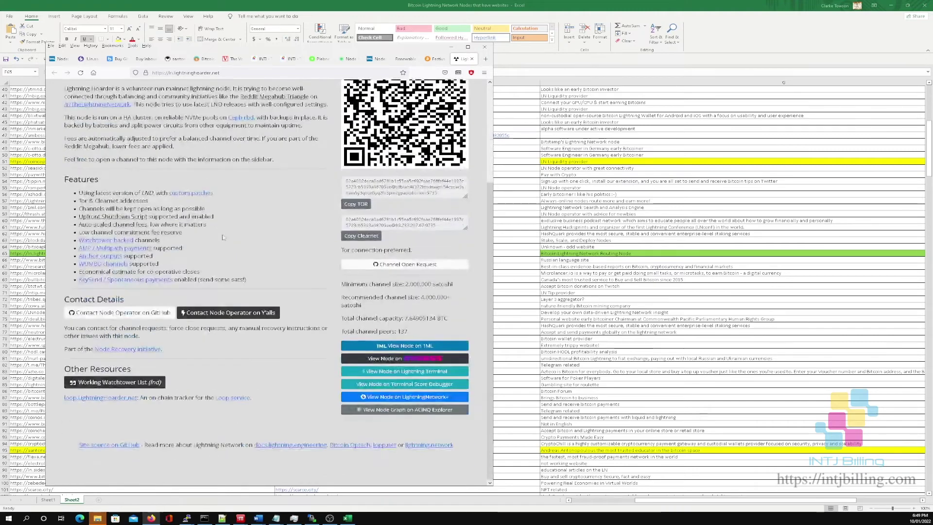
scroll(223, 237, "up", 3)
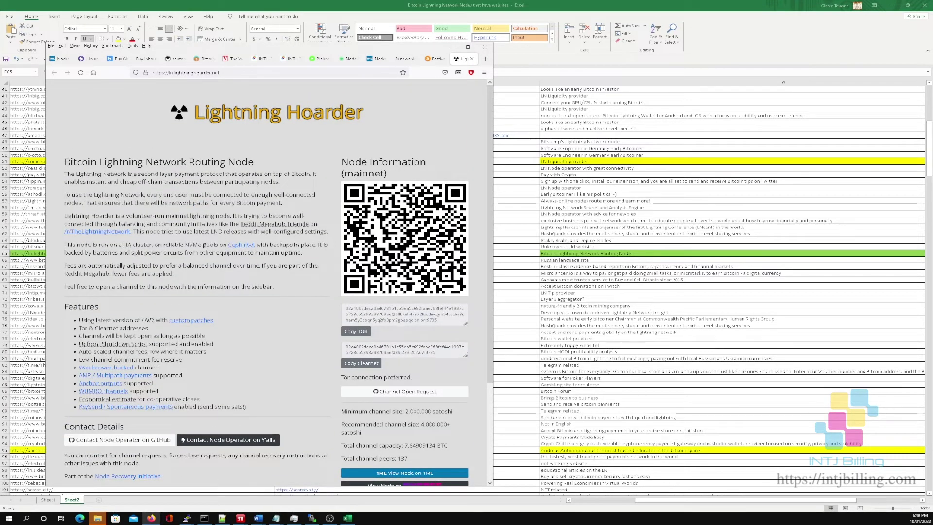
scroll(205, 245, "down", 3)
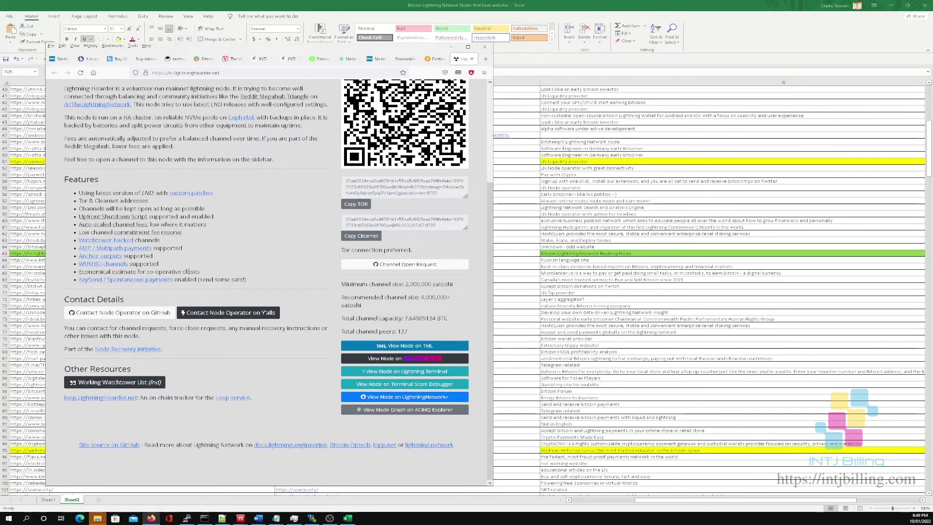
scroll(186, 219, "up", 3)
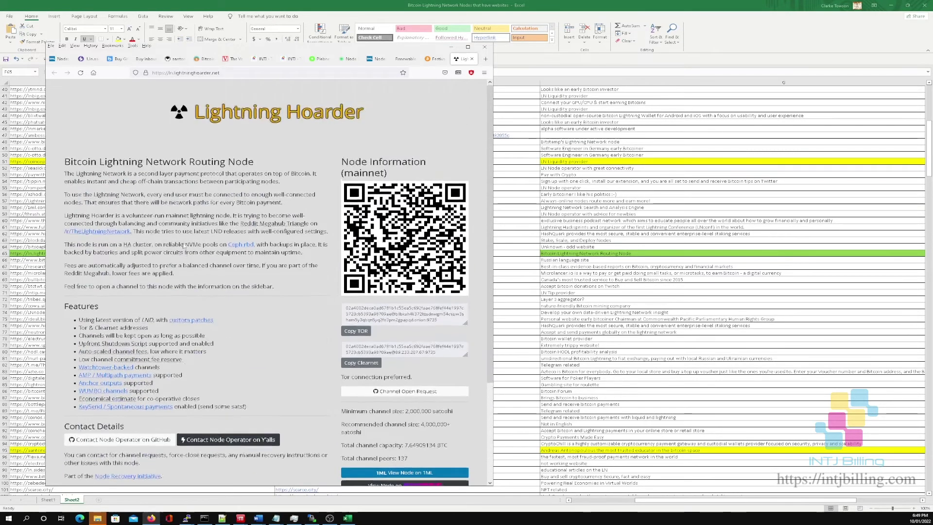
Step: Switch back to the Excel workbook and show the company category of the Lightning Hoarder node in row 65
key("alt+Tab")
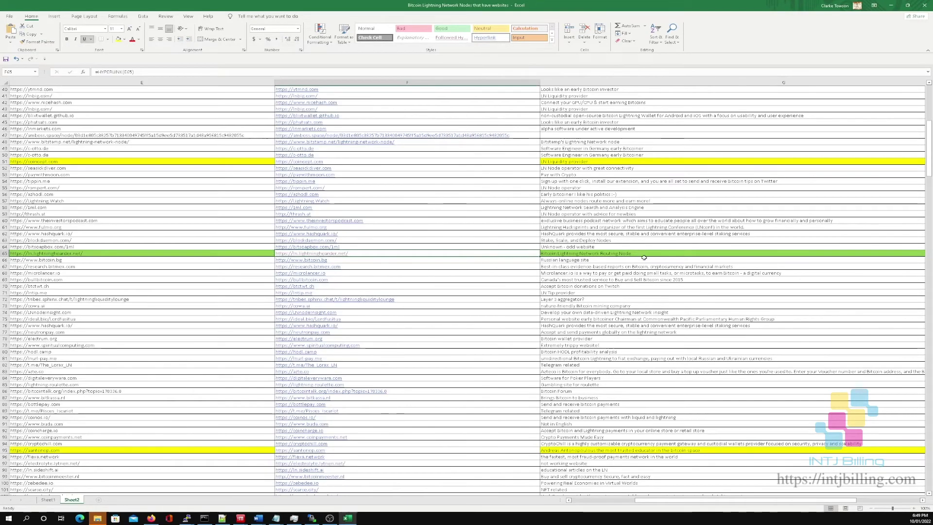
left_click(648, 253)
key("Right")
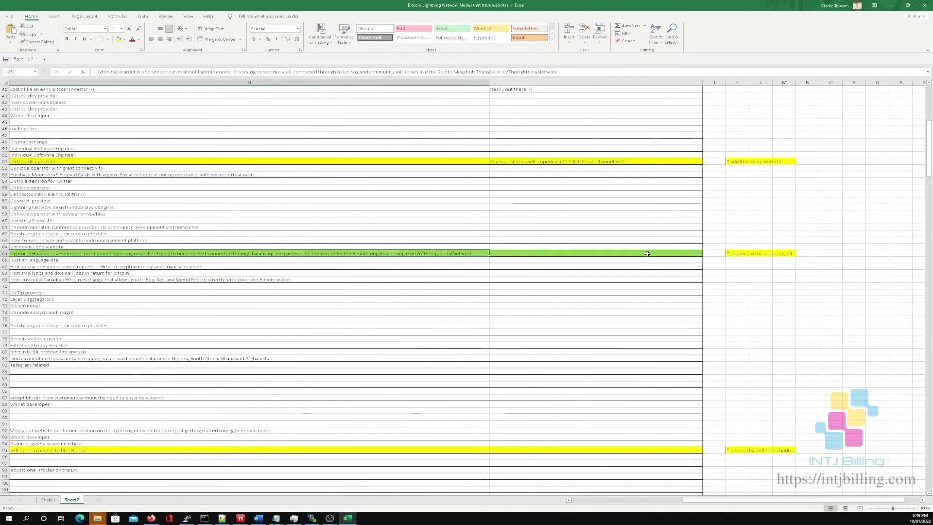
Step: Find the yellow-highlighted node in row 95 and show its website description
scroll(649, 252, "down", 3)
scroll(428, 318, "down", 2)
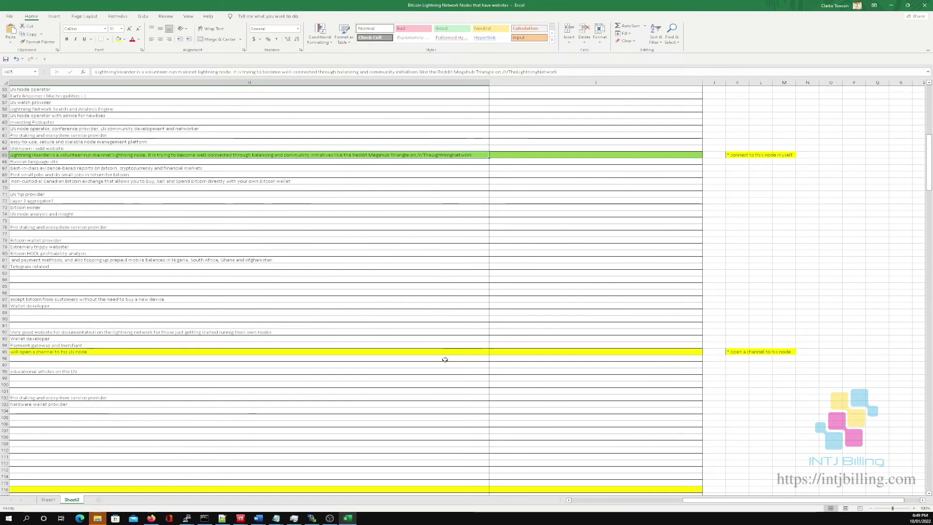
scroll(445, 359, "down", 2)
left_click(469, 313)
key("Left")
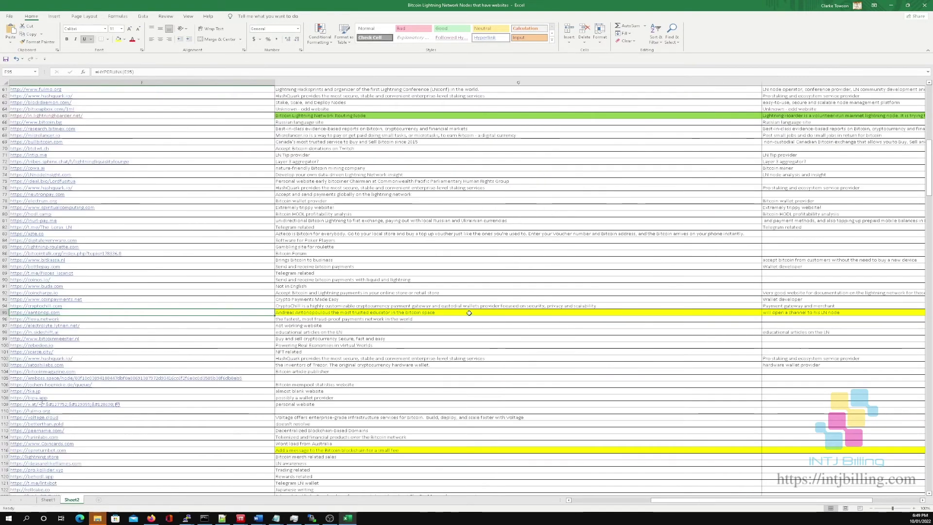
Step: Select the website description of the yellow-highlighted node in row 116 and move across to its company category
scroll(491, 313, "down", 7)
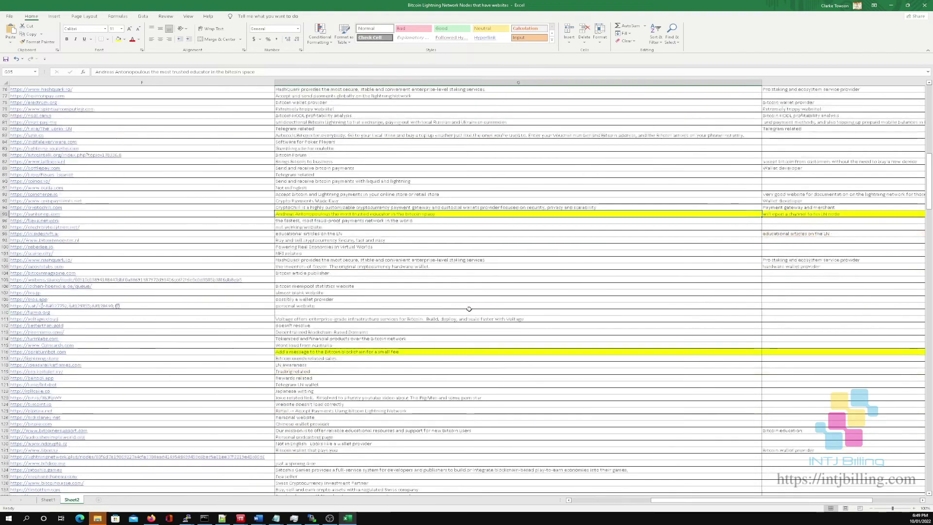
left_click(519, 313)
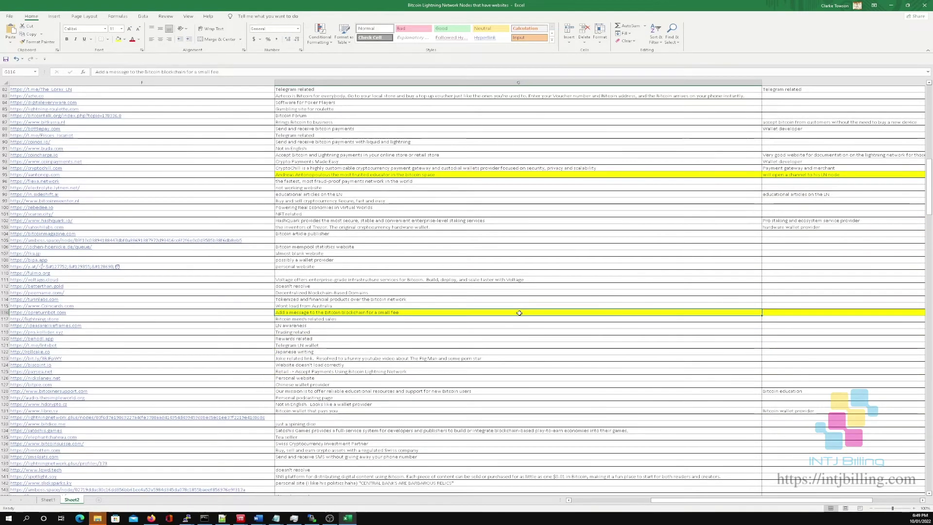
key("Right")
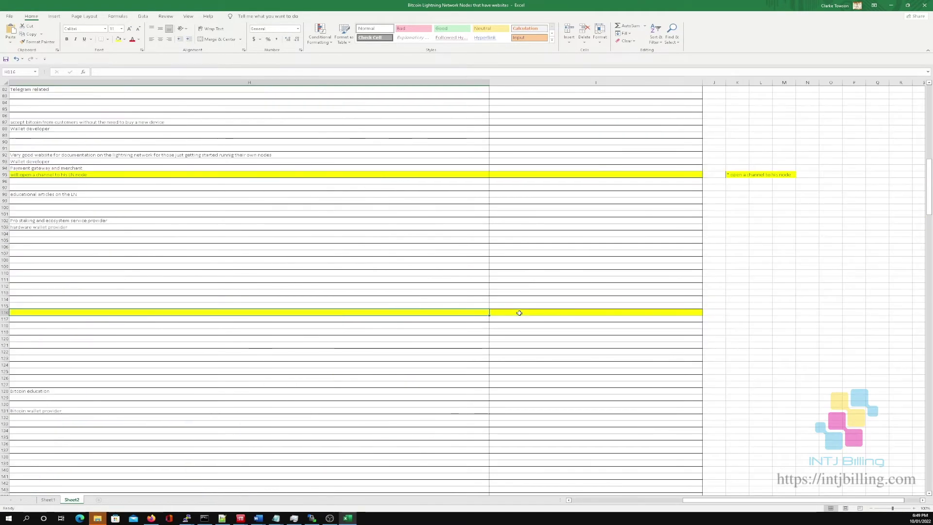
Step: Skim the highlighted rows down to row 220 and check that node's website description against its side note
scroll(519, 313, "down", 10)
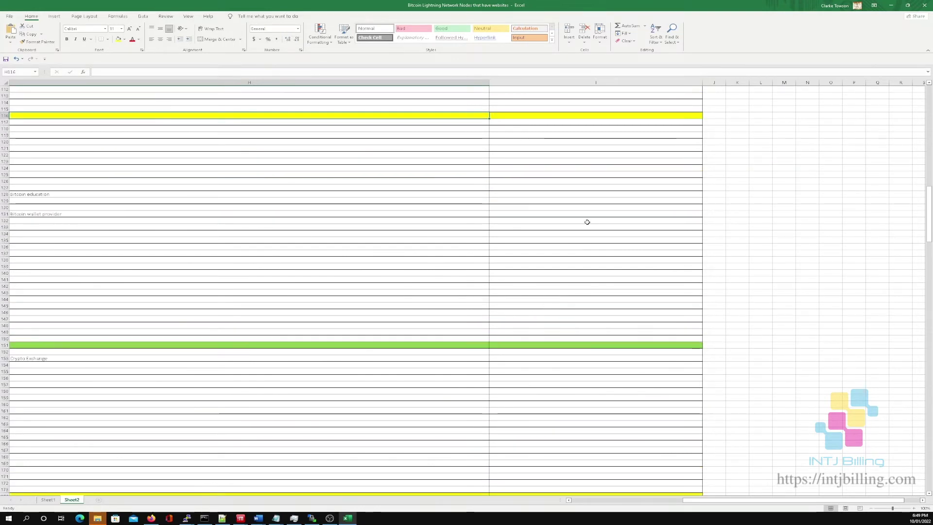
scroll(582, 321, "down", 20)
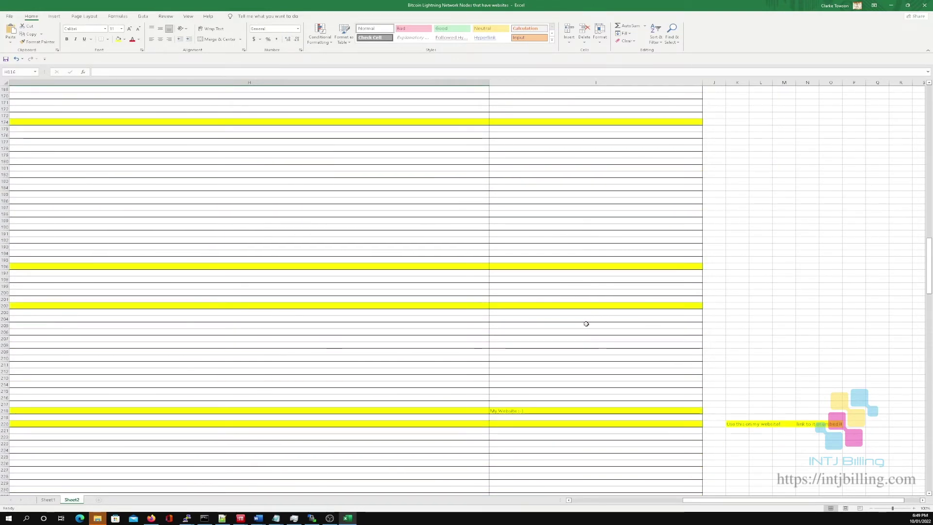
scroll(587, 323, "down", 2)
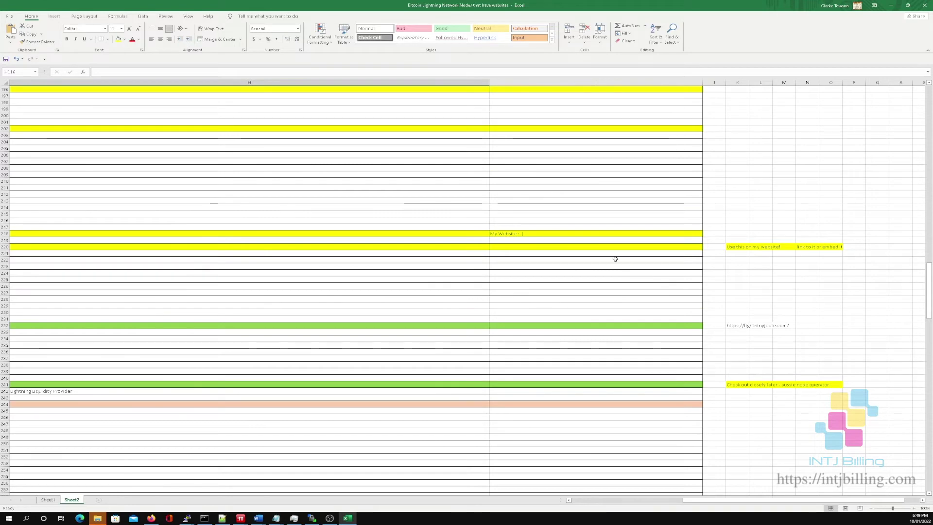
left_click(514, 247)
key("Left")
key("Left")
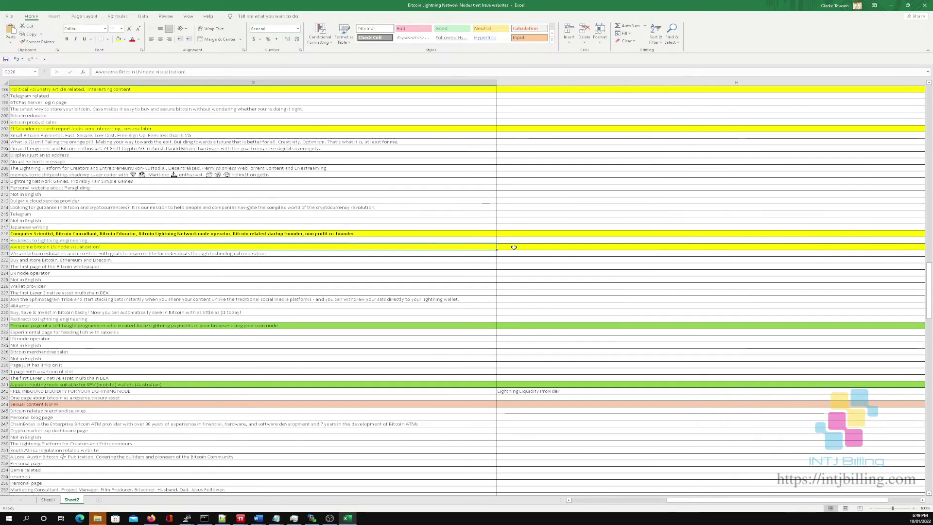
key("Right")
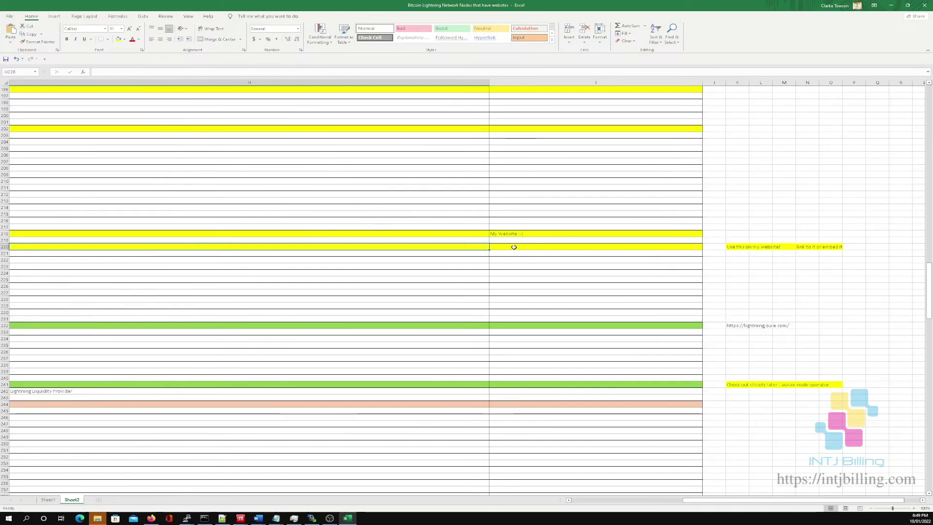
Step: Go to the green-highlighted Australian node in row 241 and view its website description and clickable hyperlink
scroll(513, 250, "down", 3)
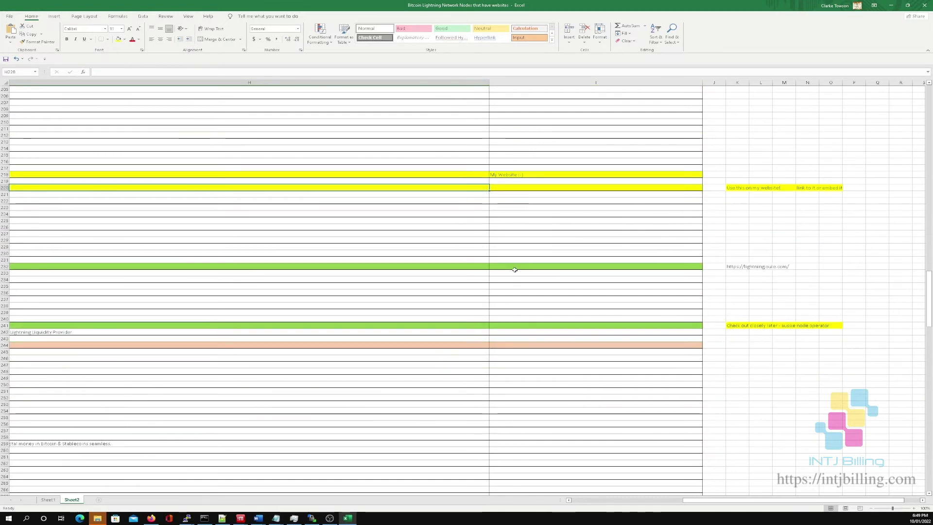
left_click(563, 271)
scroll(581, 324, "down", 3)
left_click(574, 266)
key("Left")
key("Left")
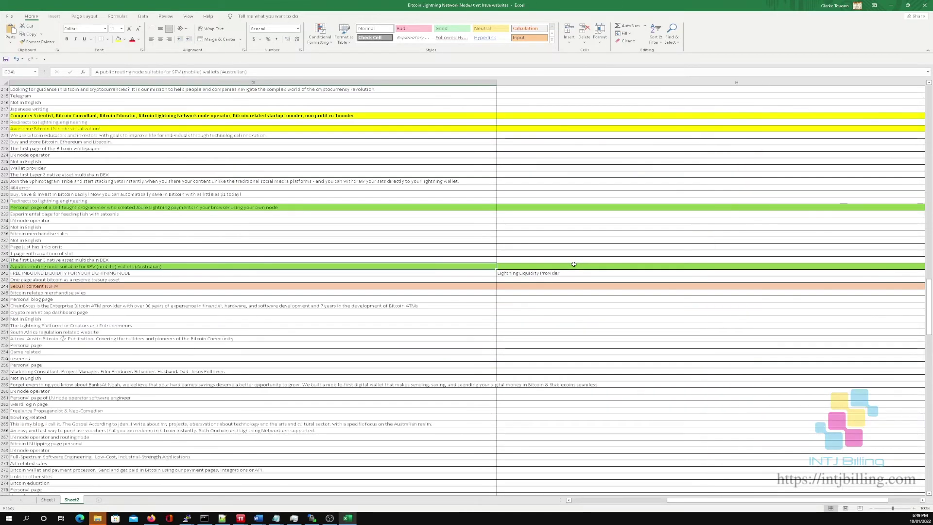
key("Left")
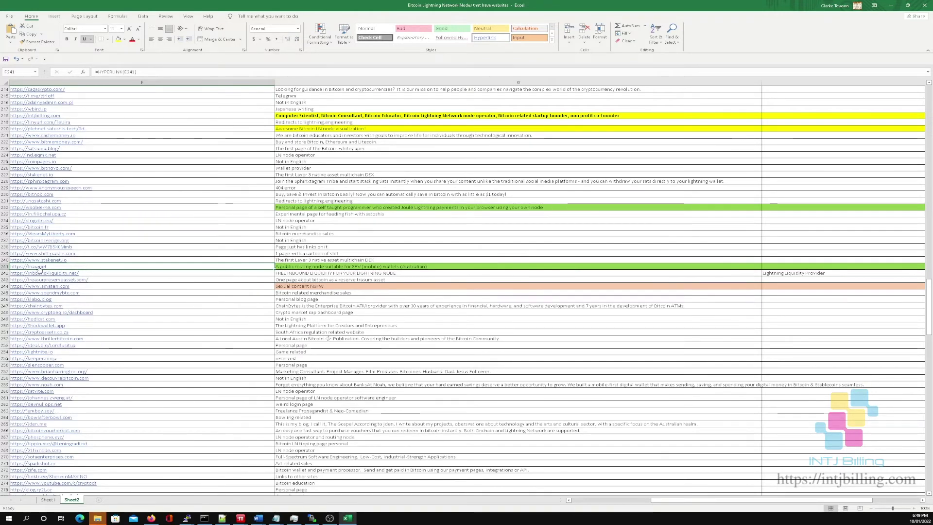
Step: Skim the company categories of the lower-ranked nodes and select the Company Category cell of the orange row 244
scroll(607, 292, "down", 4)
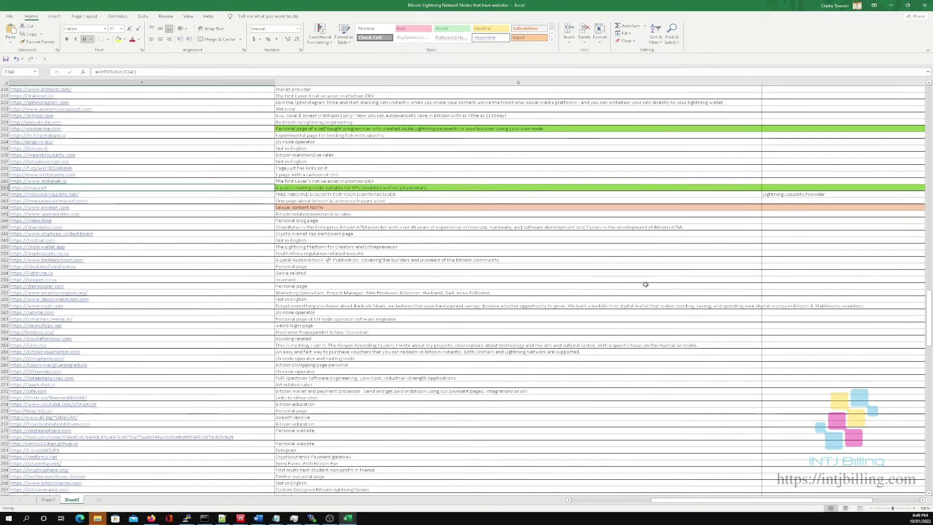
left_click(691, 313)
key("Right")
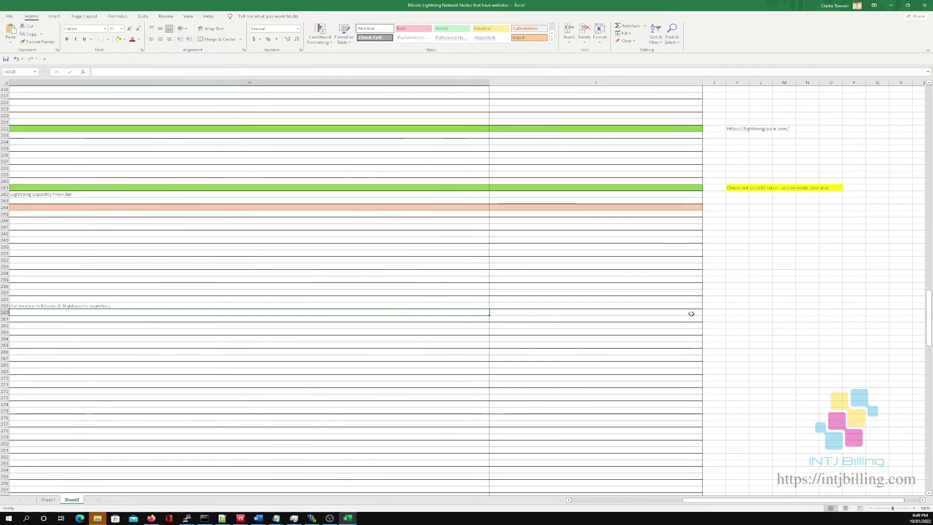
scroll(682, 292, "down", 17)
scroll(679, 275, "up", 12)
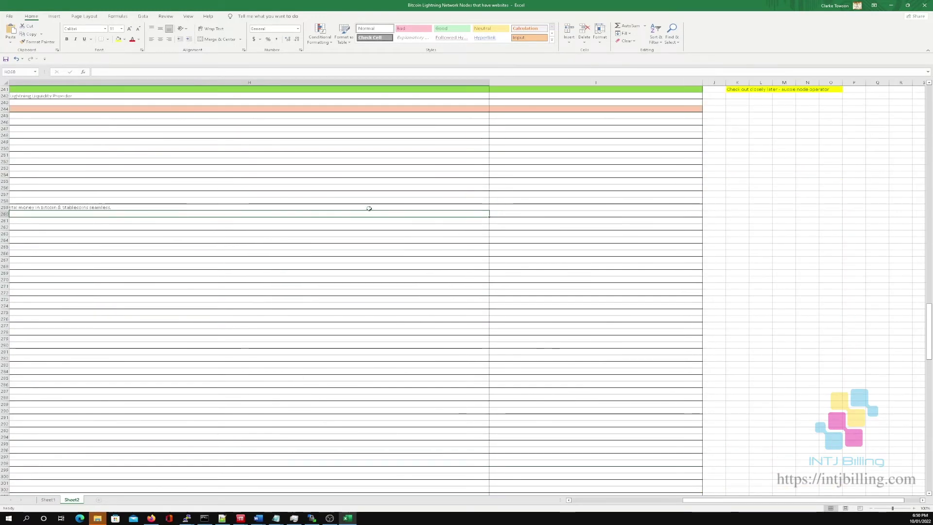
left_click(170, 109)
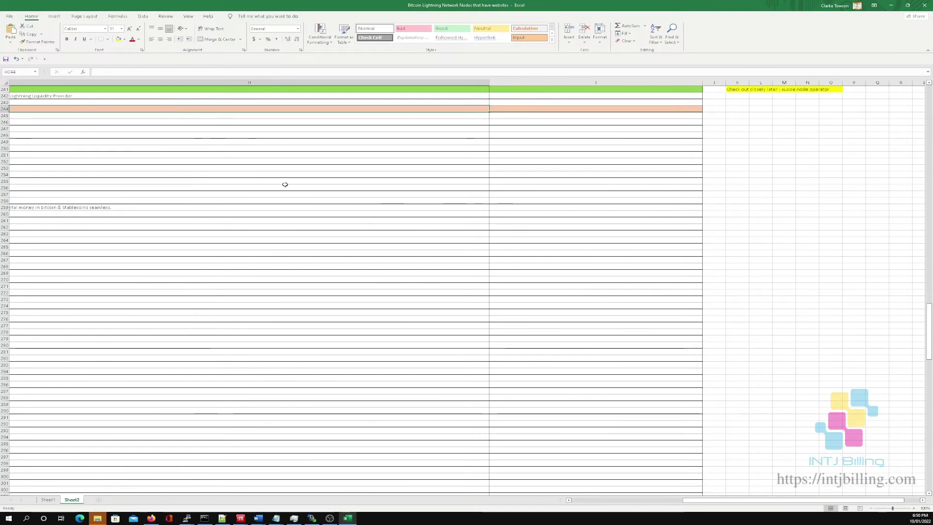
Step: Check the website description and clickable hyperlink of the orange row 244
key("Left")
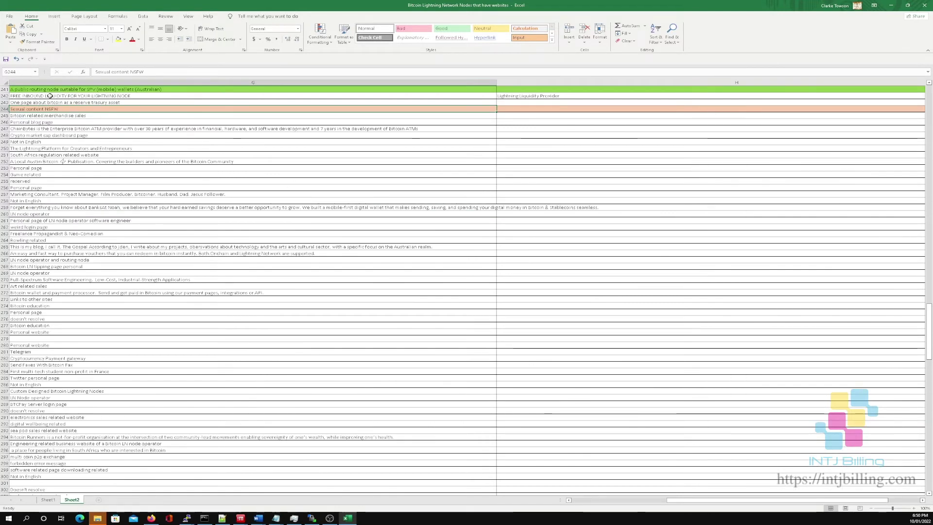
key("Left")
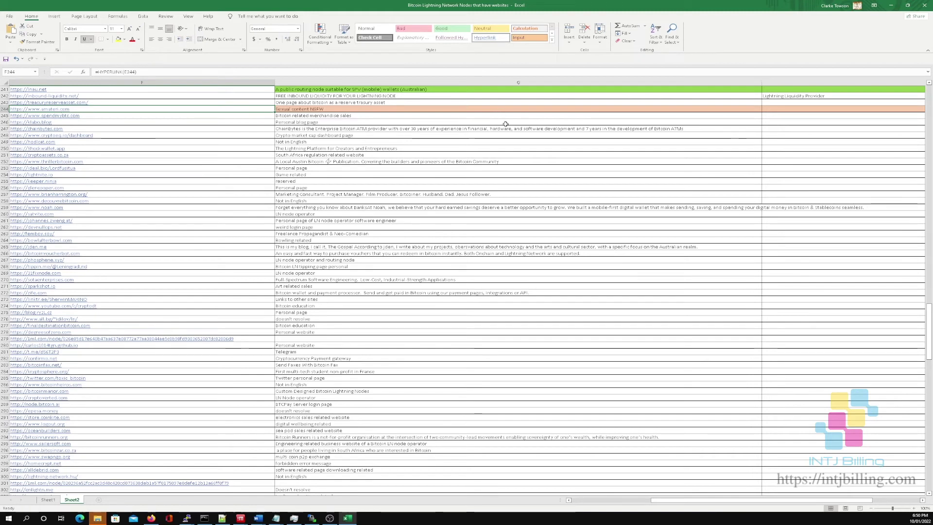
Step: Go to the yellow-highlighted node in row 350 and open the UptimeRobot status page from its clickable hyperlink
left_click(836, 194)
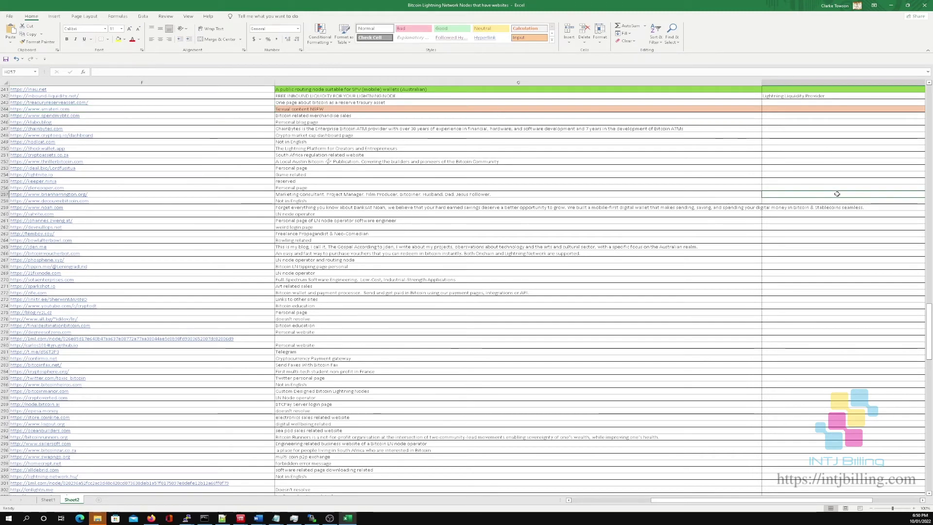
key("Right")
scroll(587, 201, "down", 20)
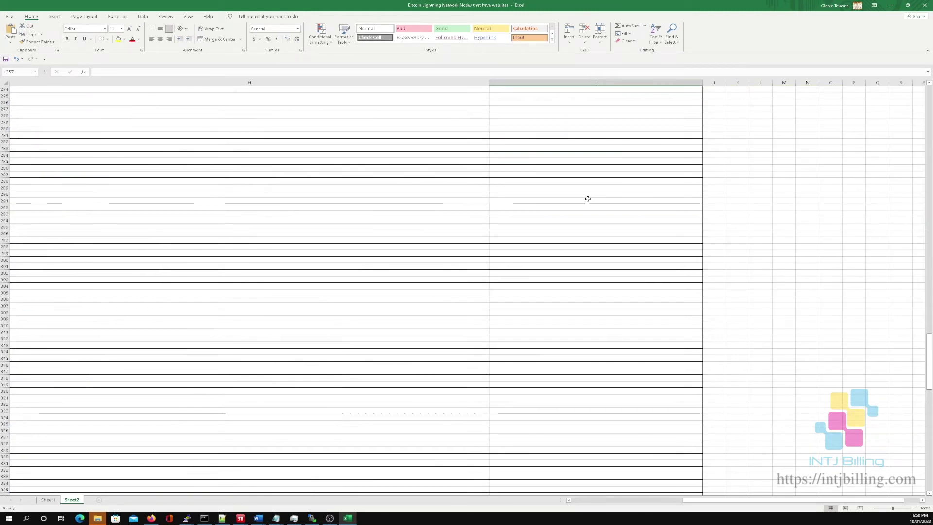
scroll(598, 197, "down", 8)
left_click(624, 239)
scroll(626, 250, "down", 3)
left_click(590, 193)
key("Left")
key("Left")
key("Left")
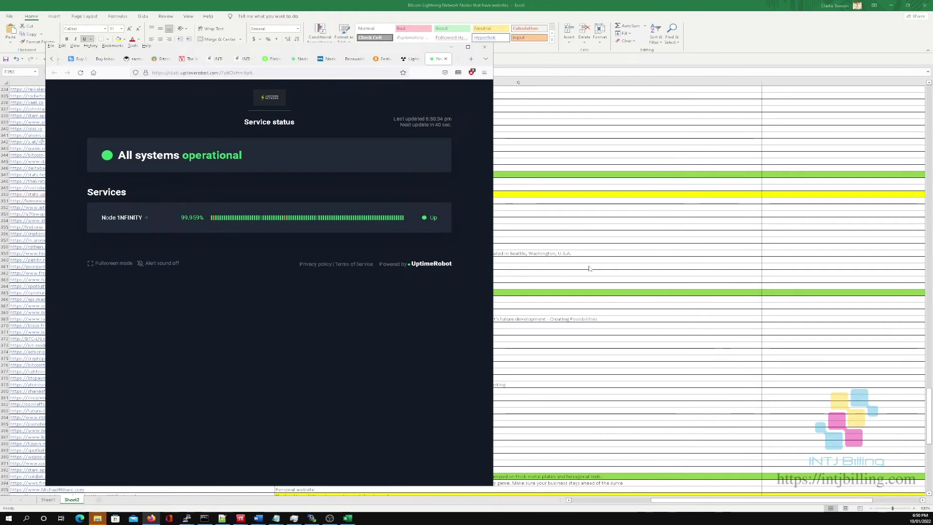
Step: Return to the Excel sheet and view the side note for the yellow row 350
key("alt+Tab")
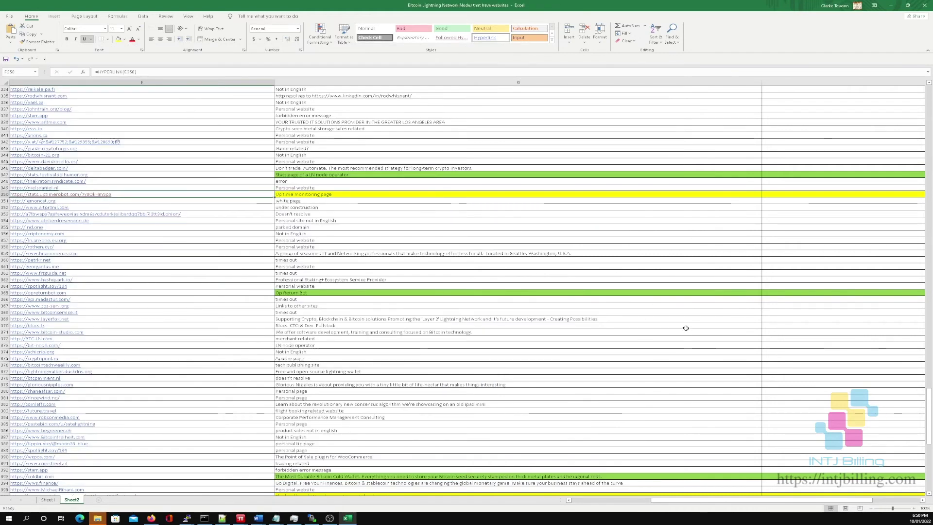
left_click(731, 195)
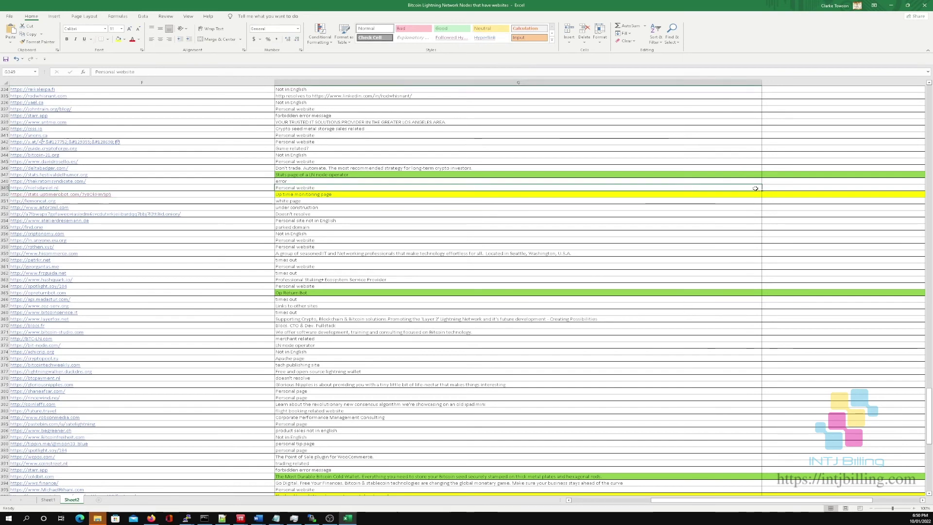
left_click(797, 191)
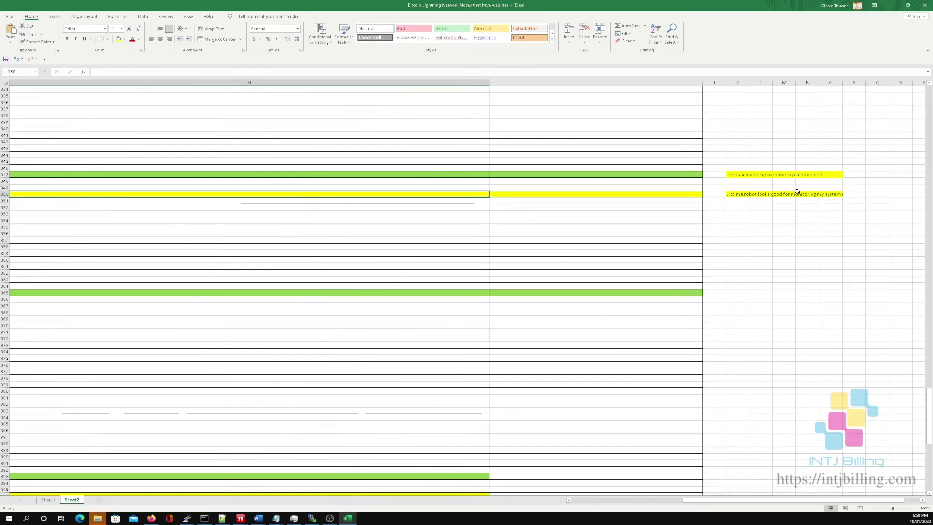
Step: Go to the pink-highlighted node in row 418 and compare its website description, side note and clickable hyperlink
scroll(692, 229, "down", 18)
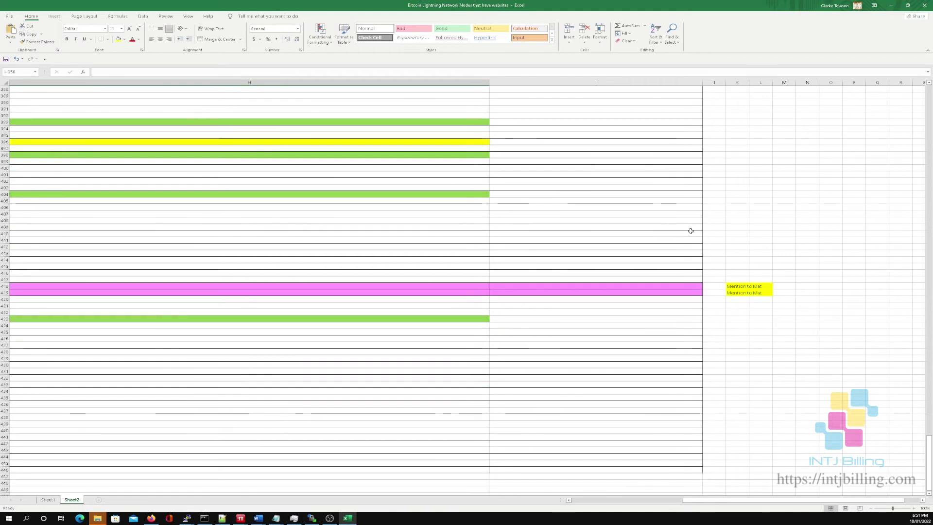
scroll(690, 231, "down", 1)
left_click(607, 269)
key("Left")
key("Left")
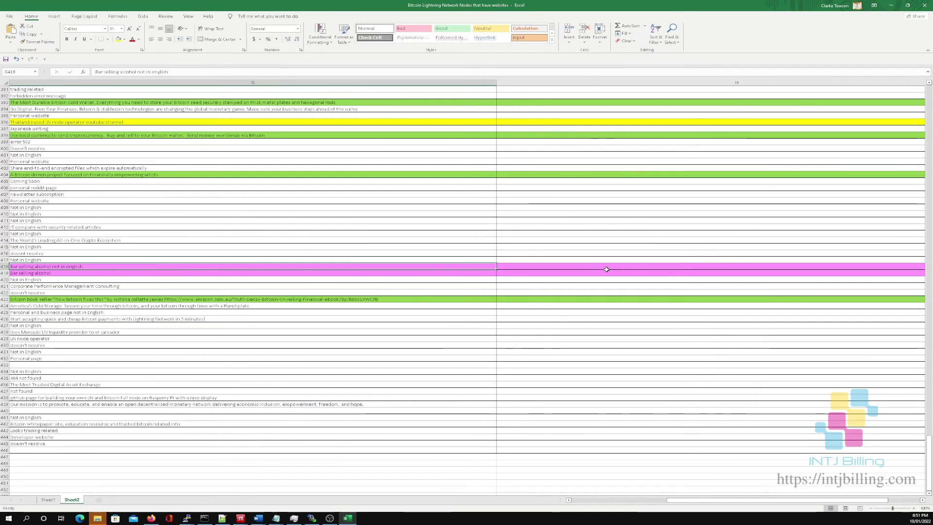
key("Right")
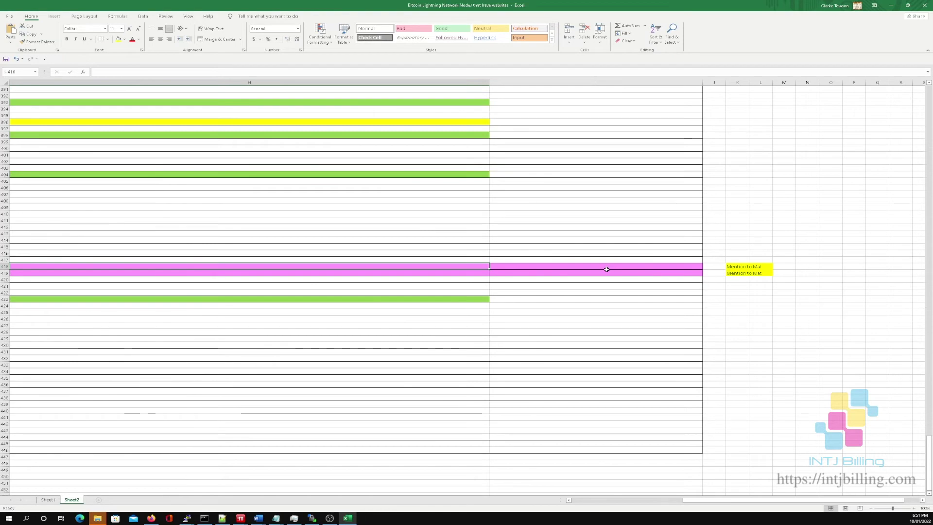
key("Left")
key("Left")
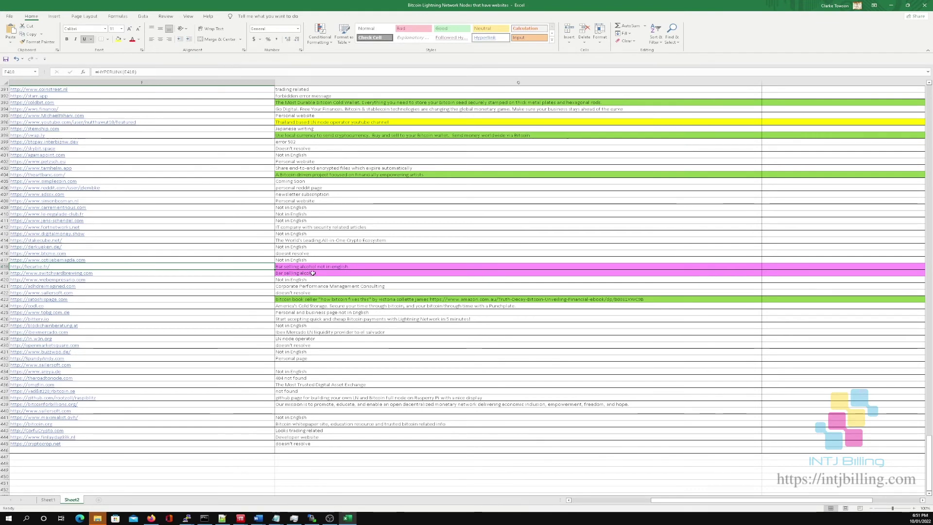
Step: Move from row 418's website description across to the side notes beside the two pink rows
left_click(359, 267)
key("Right")
key("Right")
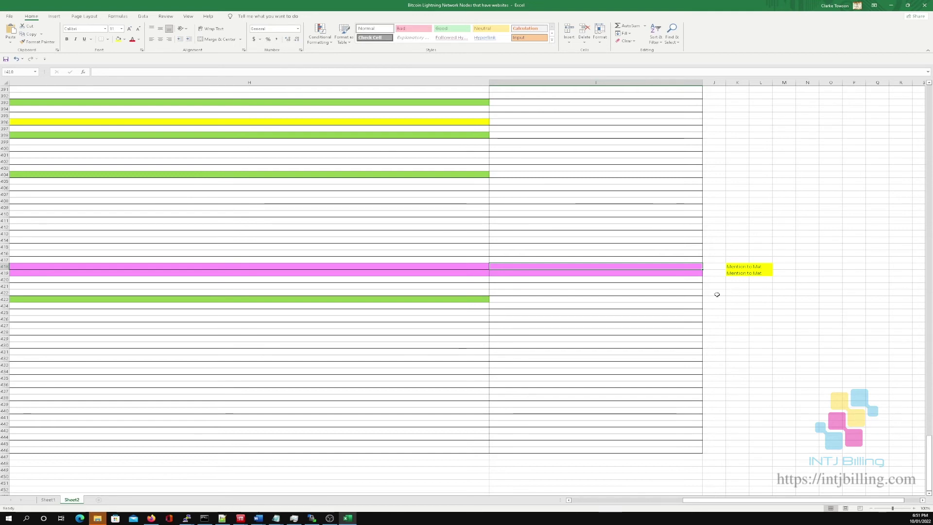
Step: Go to the end of the node list and select the Node Rank cell of the last node in row 445
left_click(360, 279)
key("Left")
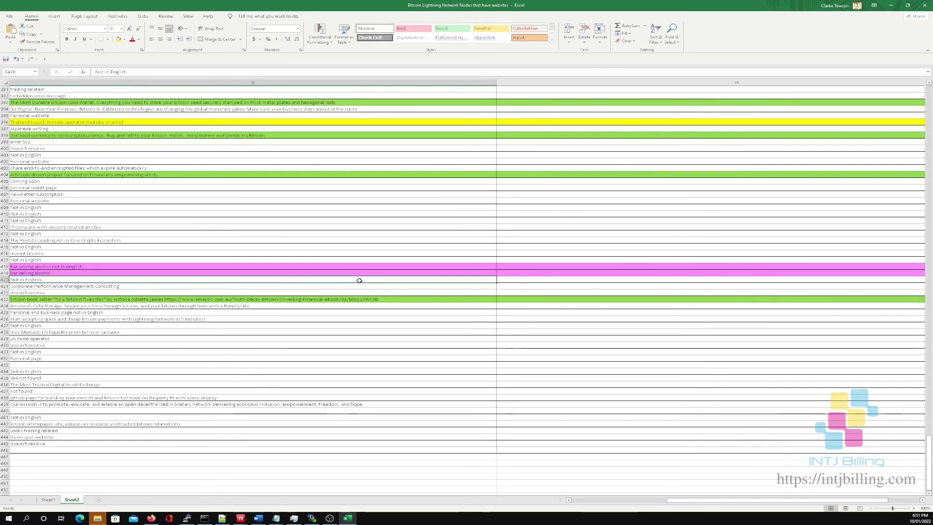
key("Left")
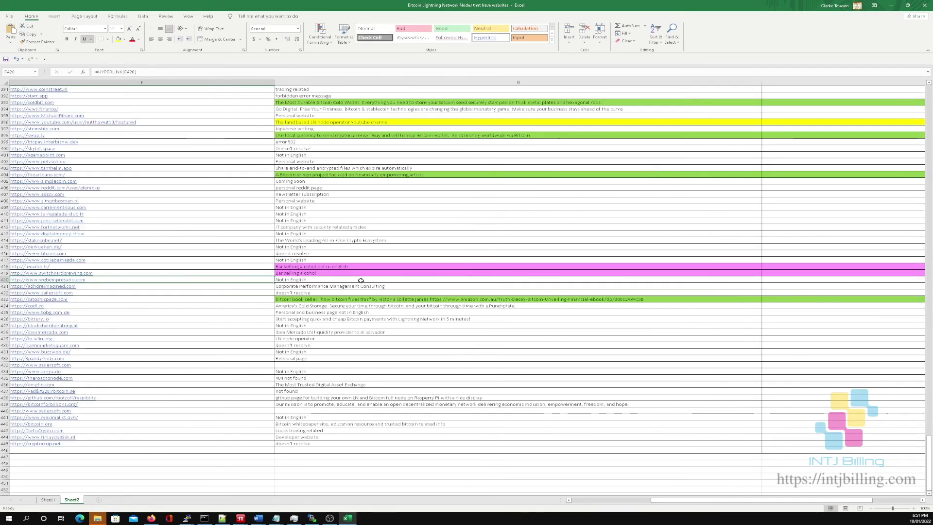
scroll(423, 242, "down", 3, "ctrl")
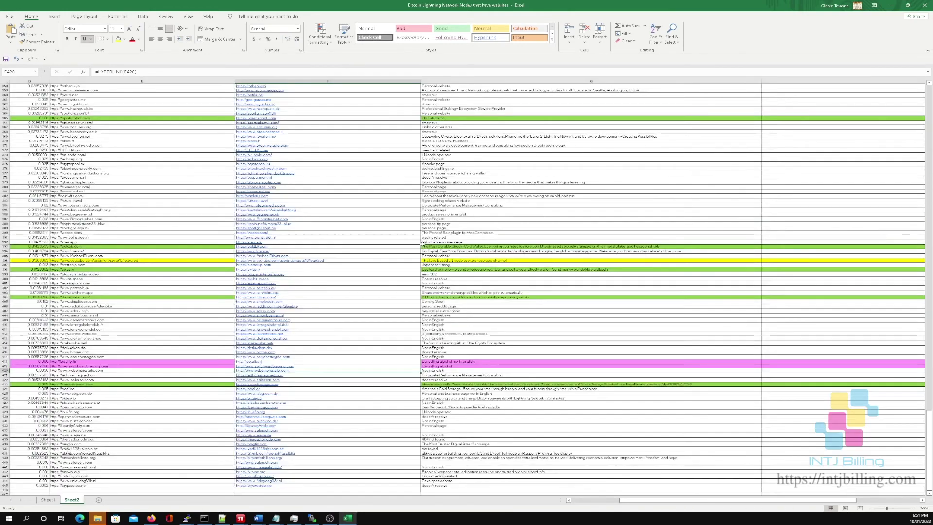
scroll(423, 244, "down", 15)
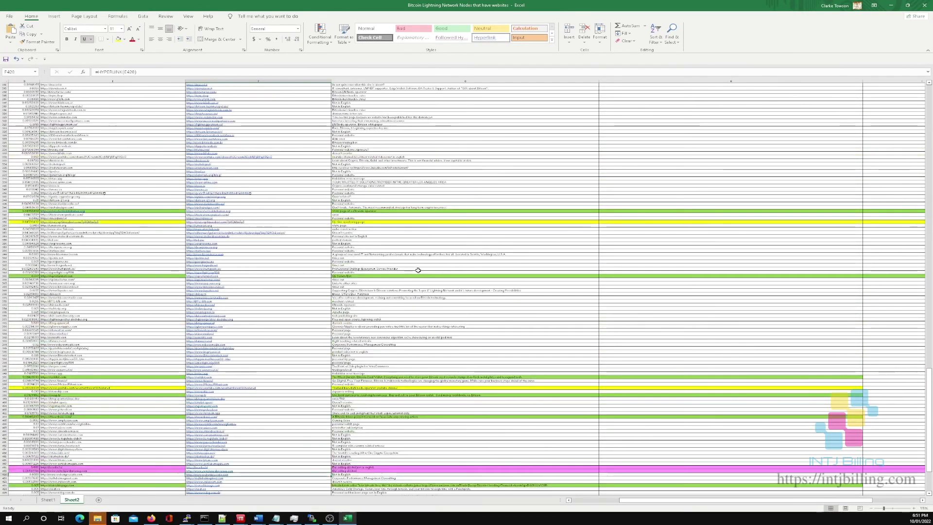
scroll(343, 308, "down", 4)
left_click(30, 283)
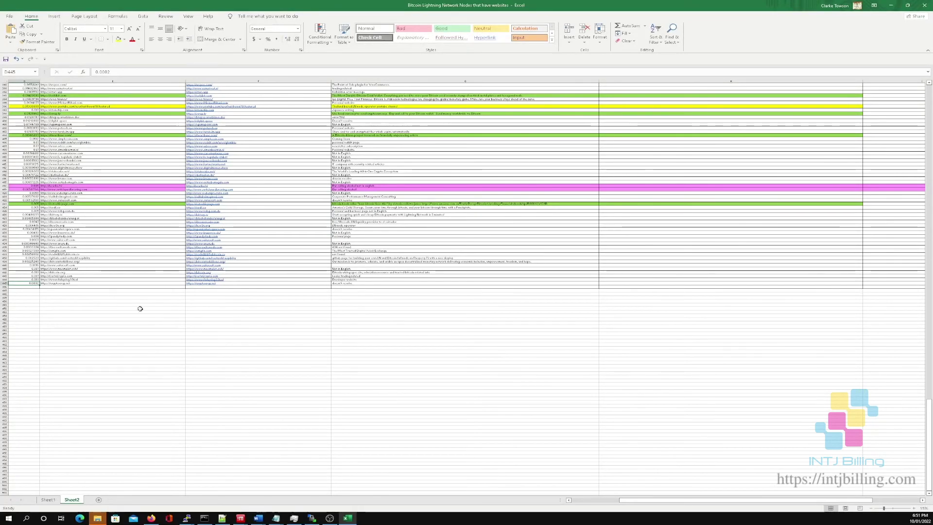
key("Left")
key("Left")
key("Left")
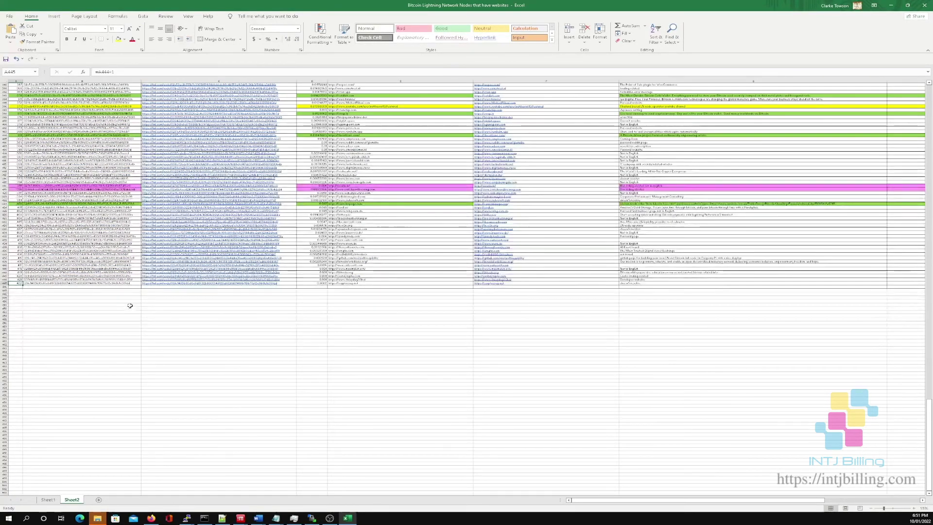
Step: Skim the highlighted rows across the whole node list back up to the findings and Bitcoin statistics
scroll(129, 306, "up", 11)
scroll(271, 273, "up", 11)
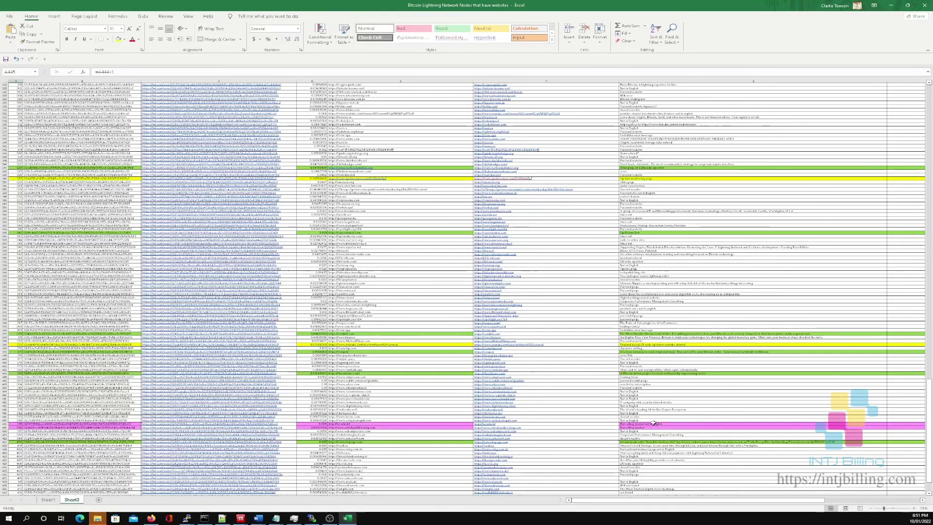
scroll(574, 414, "up", 20)
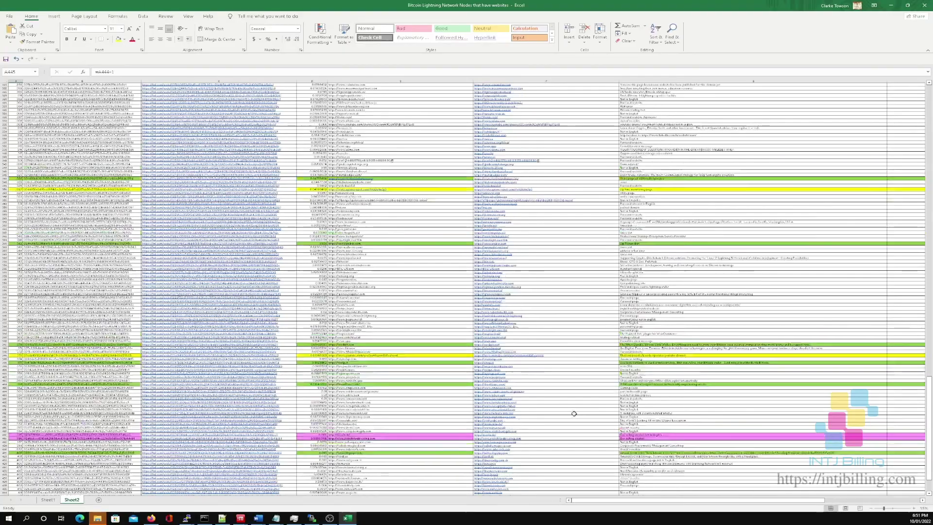
scroll(574, 414, "up", 20)
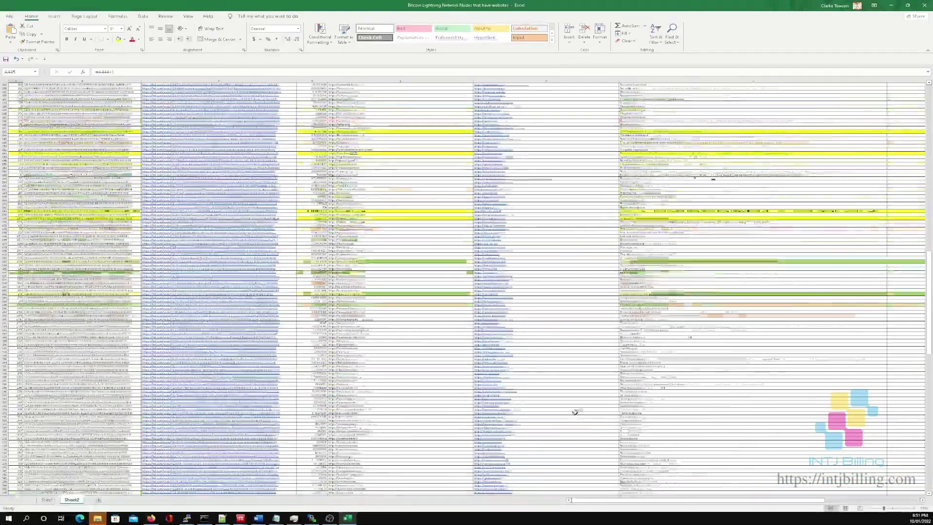
scroll(575, 412, "up", 20)
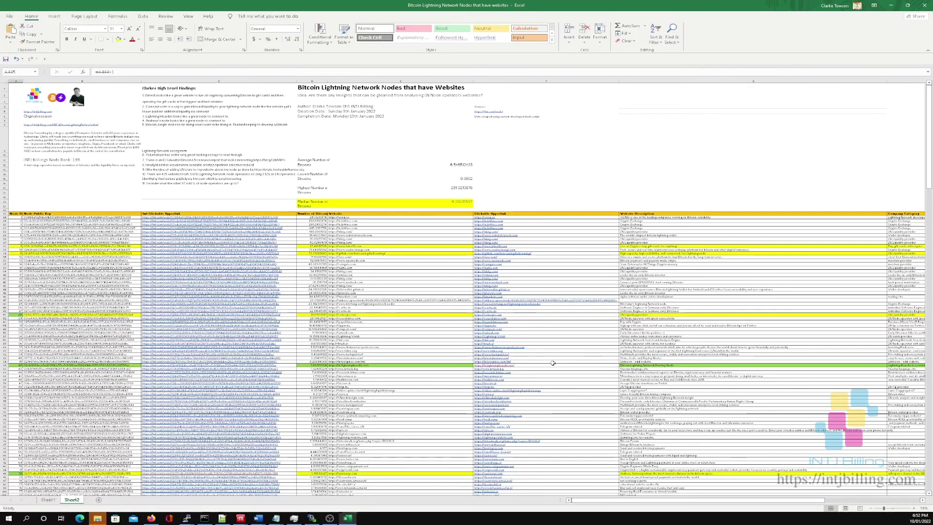
scroll(553, 363, "up", 1)
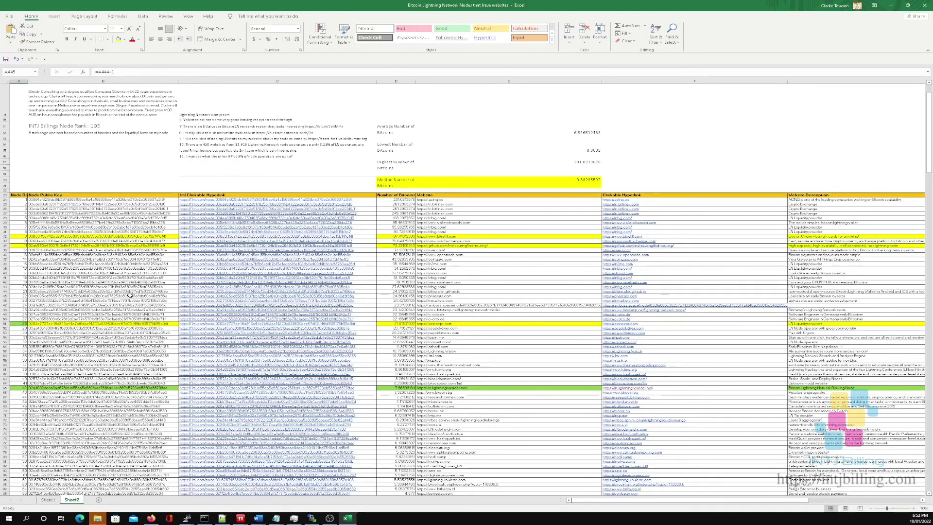
Step: Select finding 10 in cell C14 and review it with the sheet's title, high-level findings and Bitcoin statistics
left_click(229, 144)
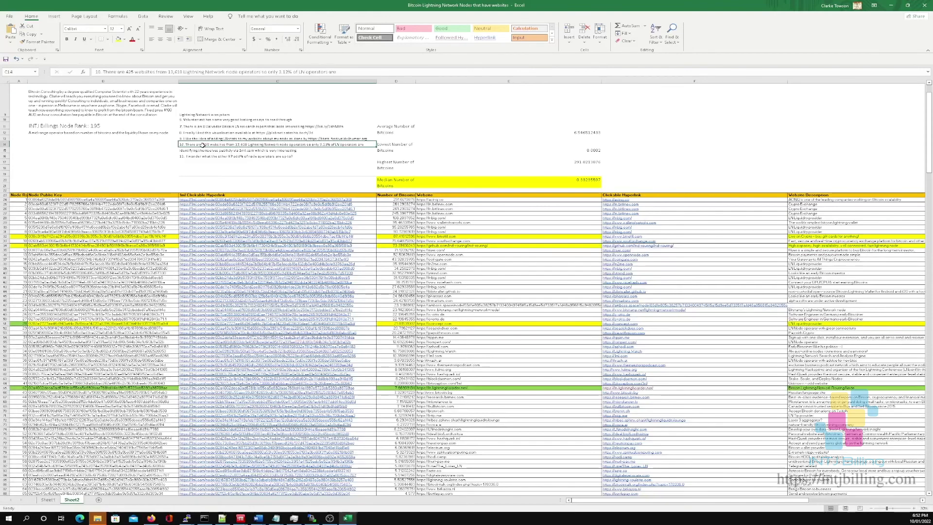
scroll(254, 183, "up", 1, "ctrl")
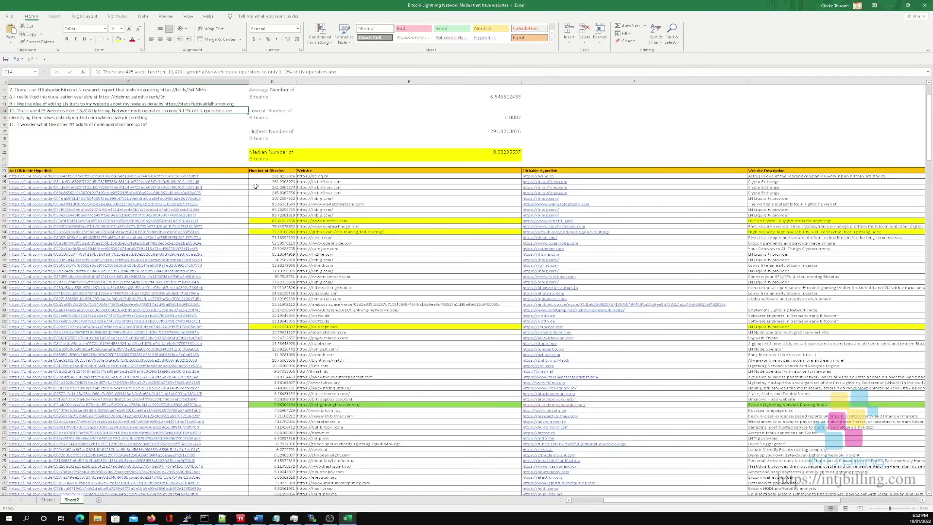
scroll(255, 187, "up", 1, "ctrl")
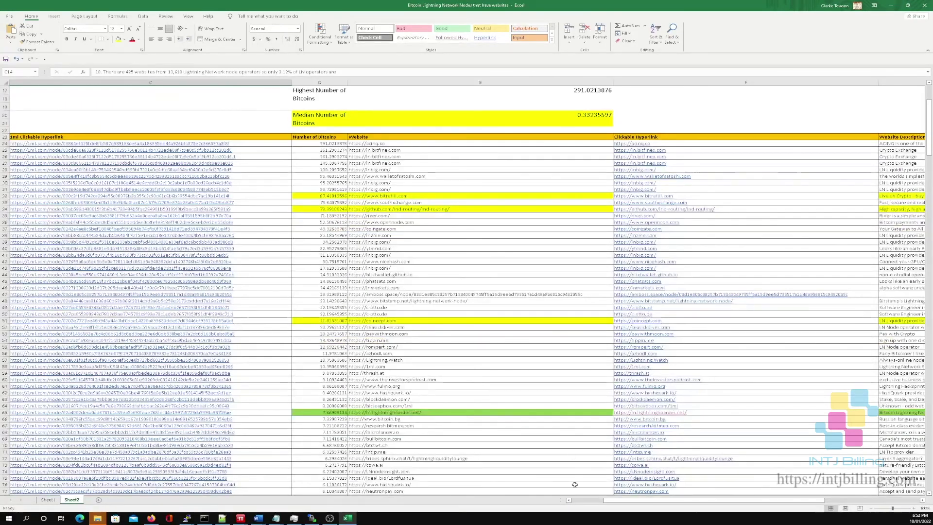
left_click(585, 501)
scroll(321, 290, "up", 4)
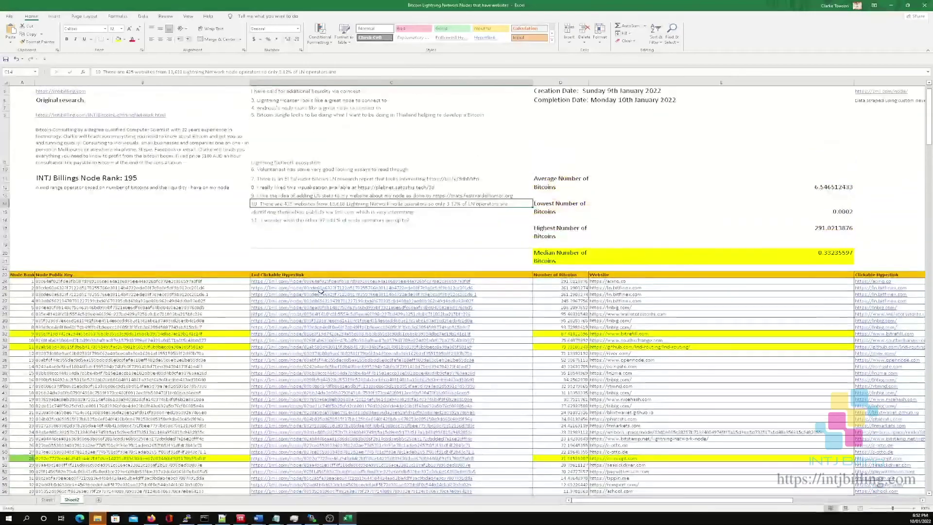
scroll(320, 294, "up", 2)
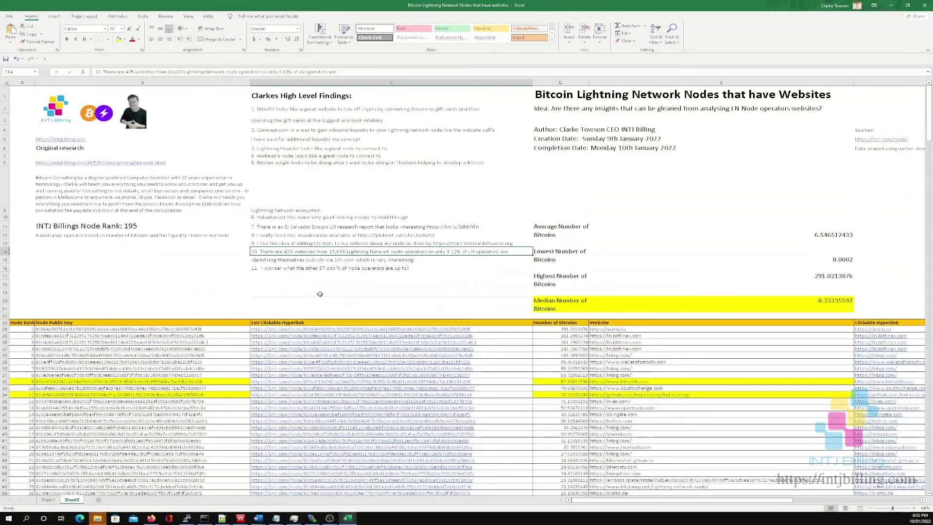